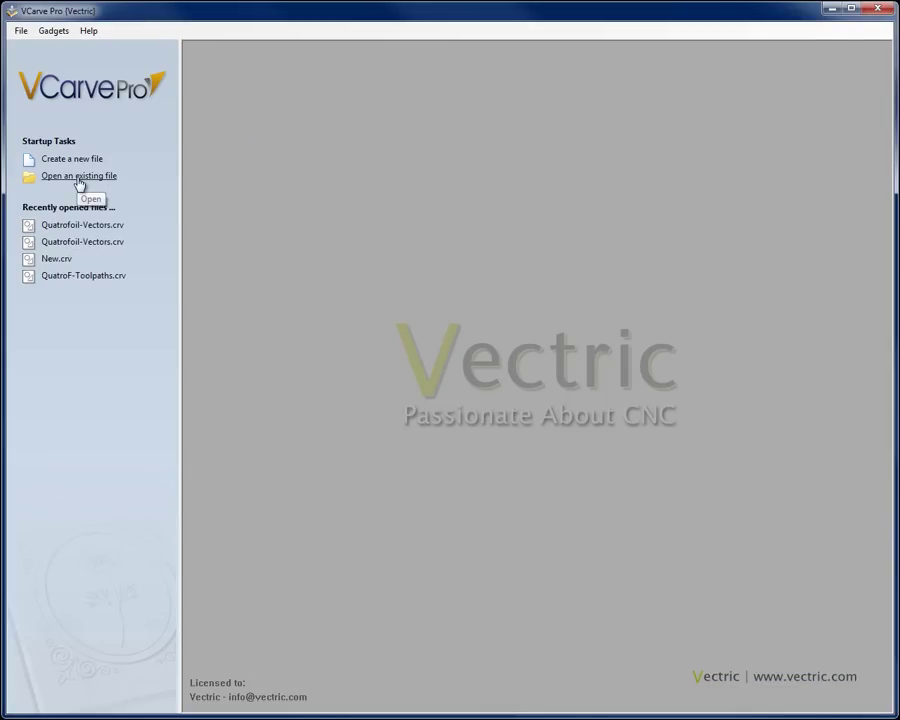
Open the existing file Quatrofoil-Vectors.crv from the B17 Quatrofoil Toolpaths folder
click(79, 177)
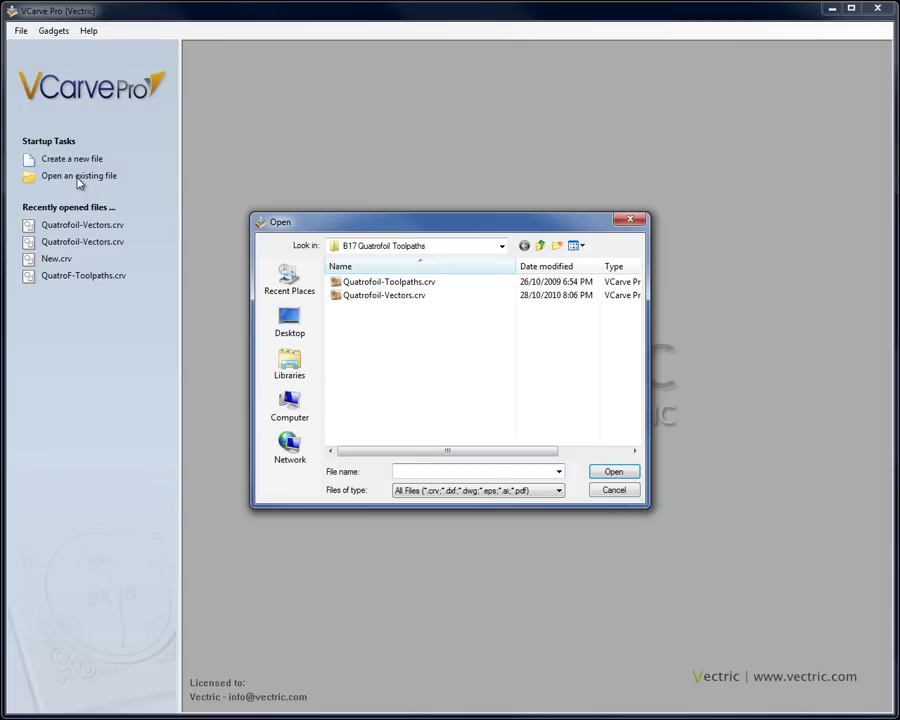
click(378, 296)
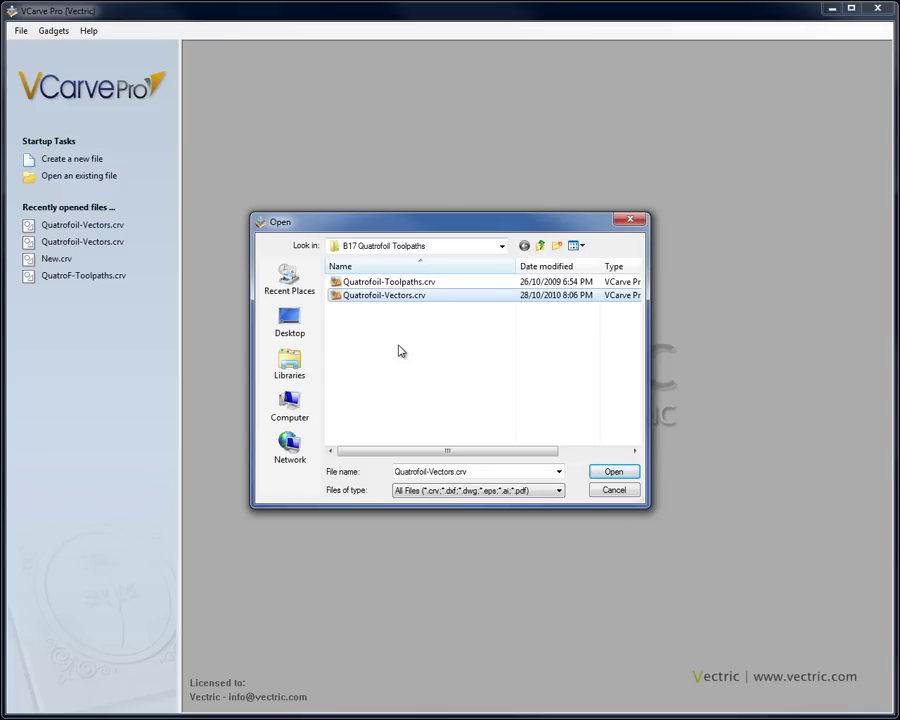
click(608, 473)
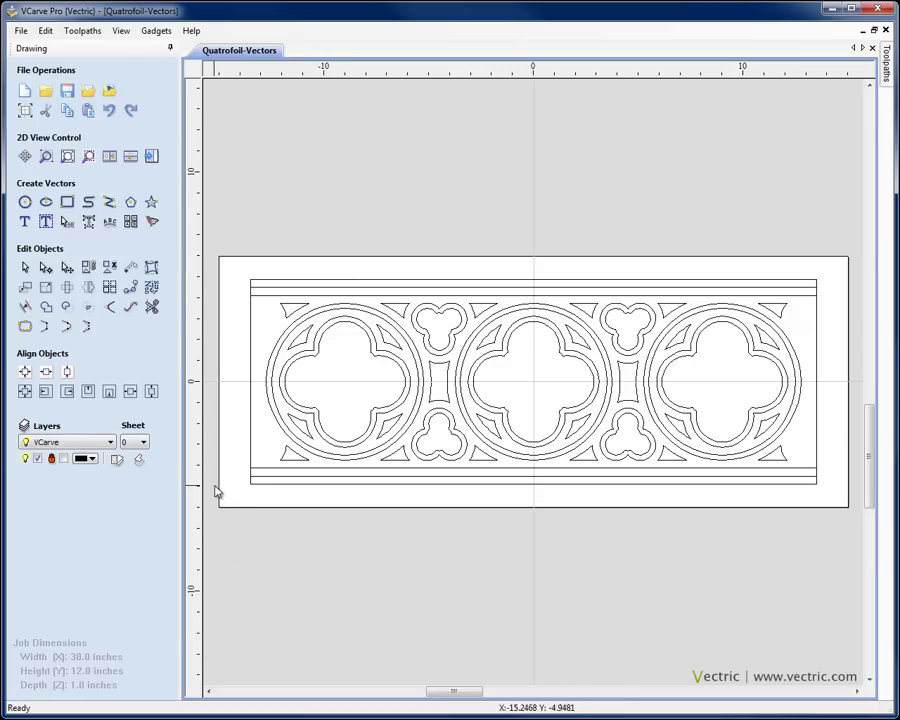
Hide all layers except Foils and make Foils the active layer
click(117, 459)
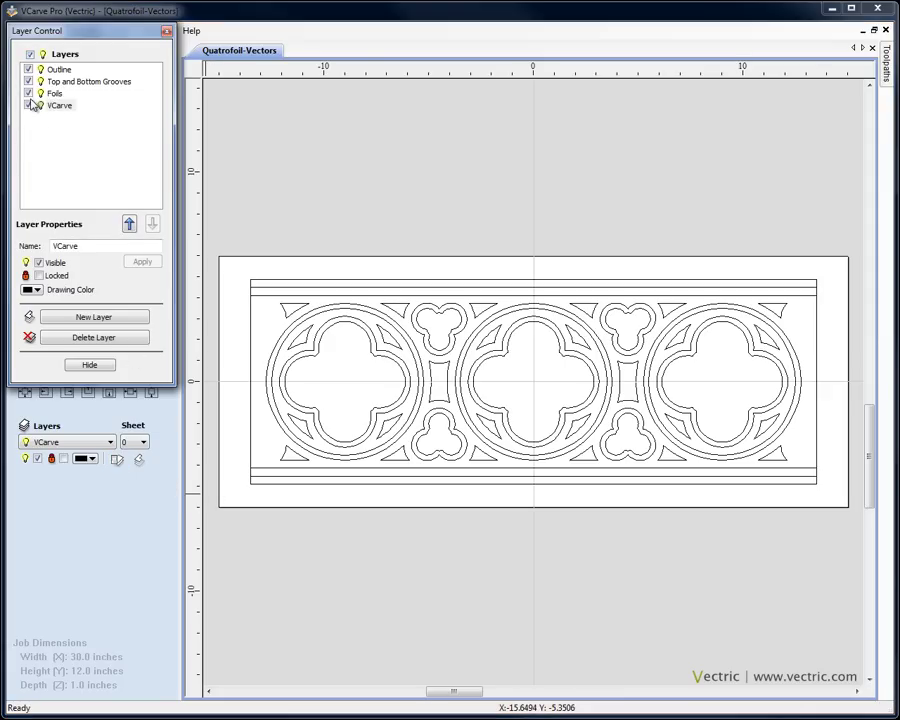
click(30, 54)
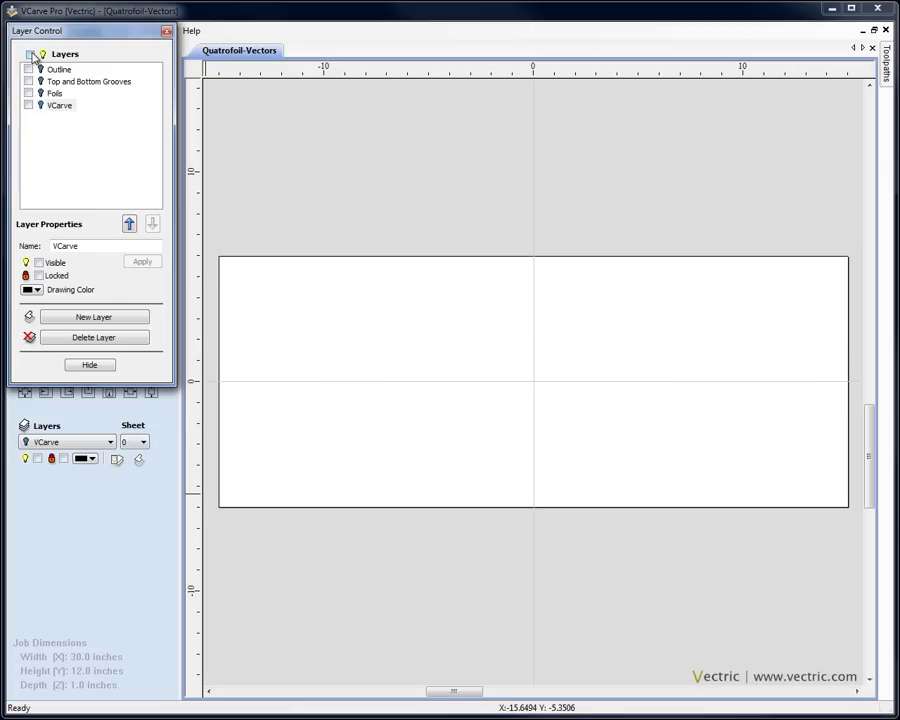
click(29, 93)
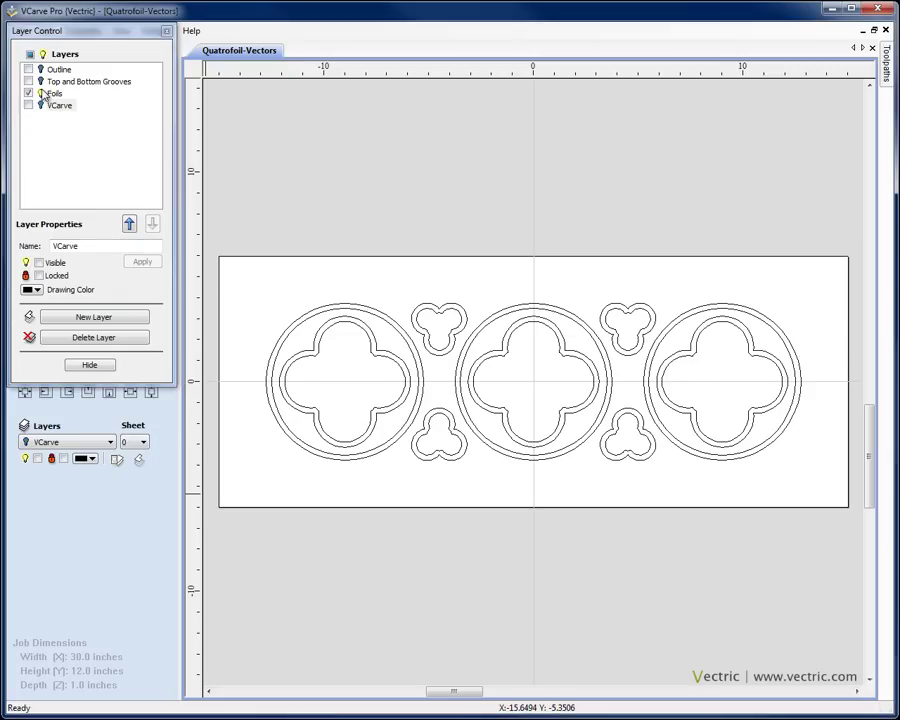
click(55, 95)
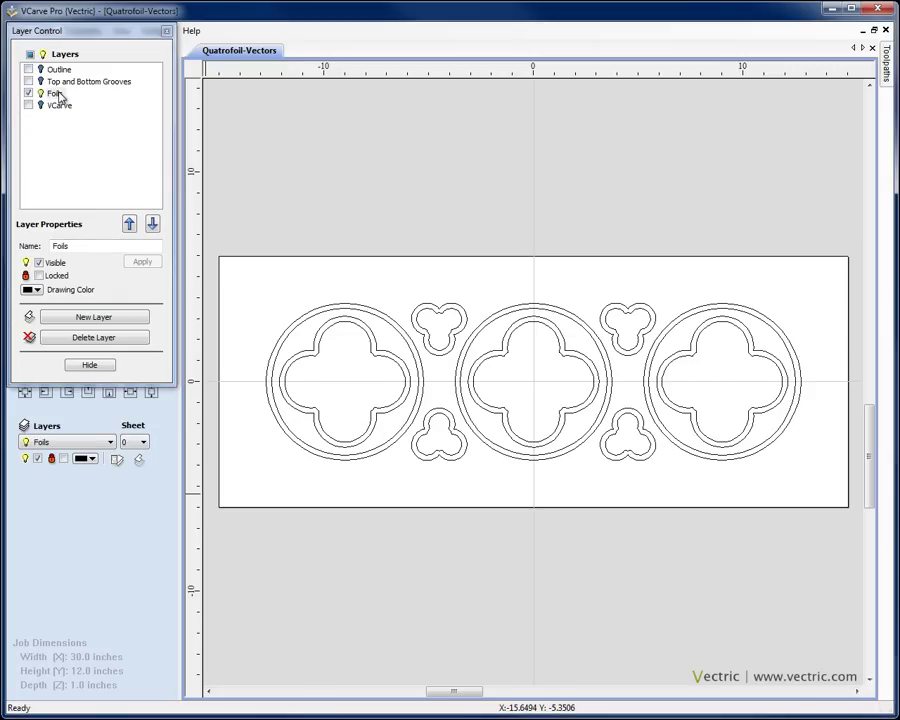
click(91, 365)
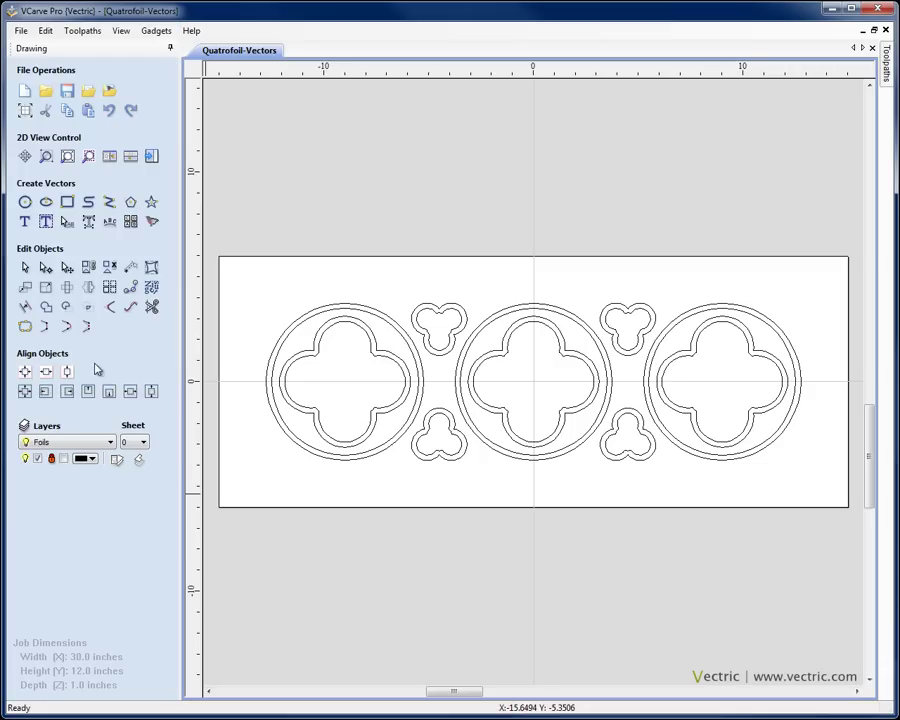
Switch to the toolpath operations and accept the material setup with a thickness of 1.0 inch and Z zero on the material surface
key(F10)
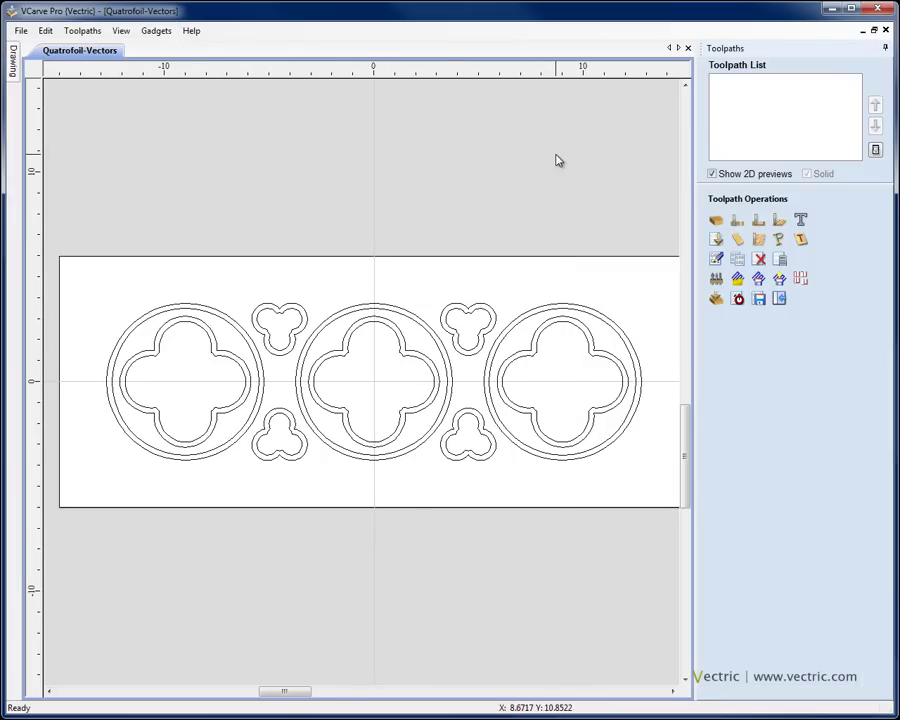
click(716, 221)
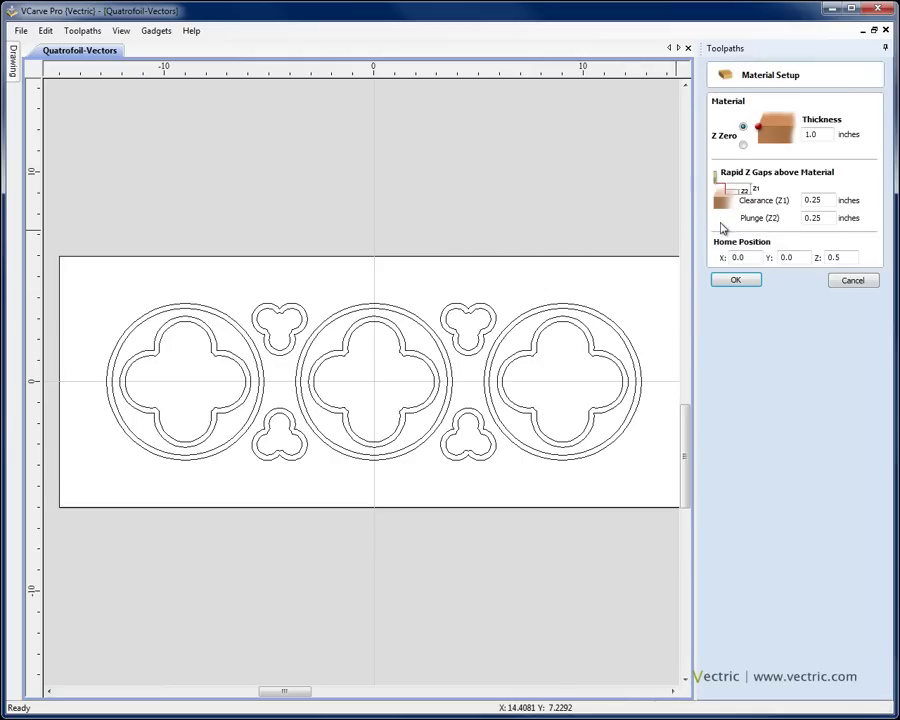
double_click(828, 134)
click(736, 281)
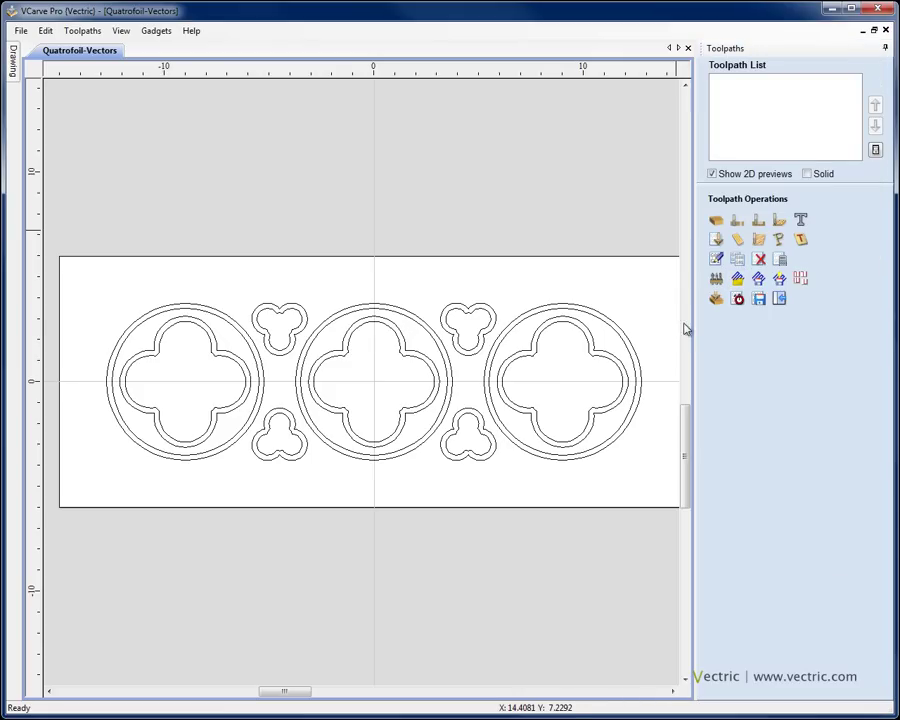
Select the outermost circle and the innermost quatrefoil outline of each of the three large motifs
click(207, 309)
shift+click(209, 343)
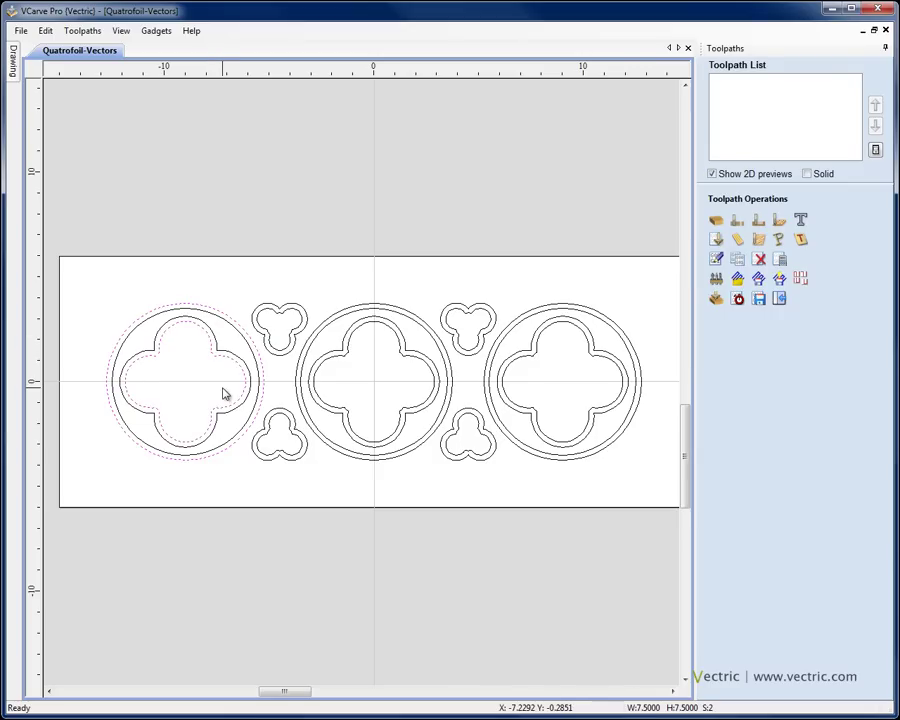
shift+click(340, 318)
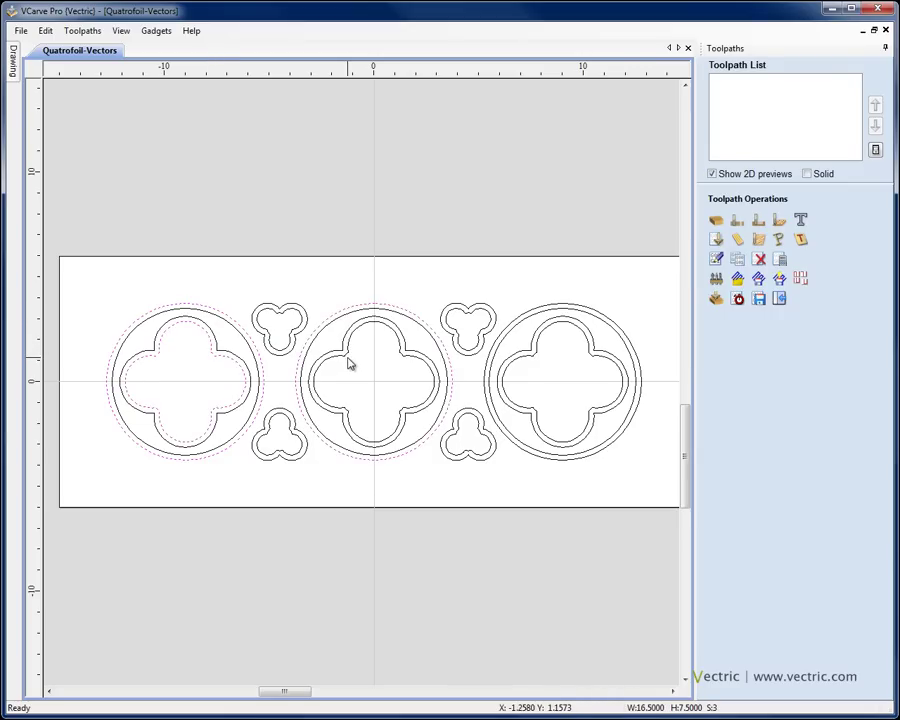
shift+click(347, 362)
shift+click(532, 316)
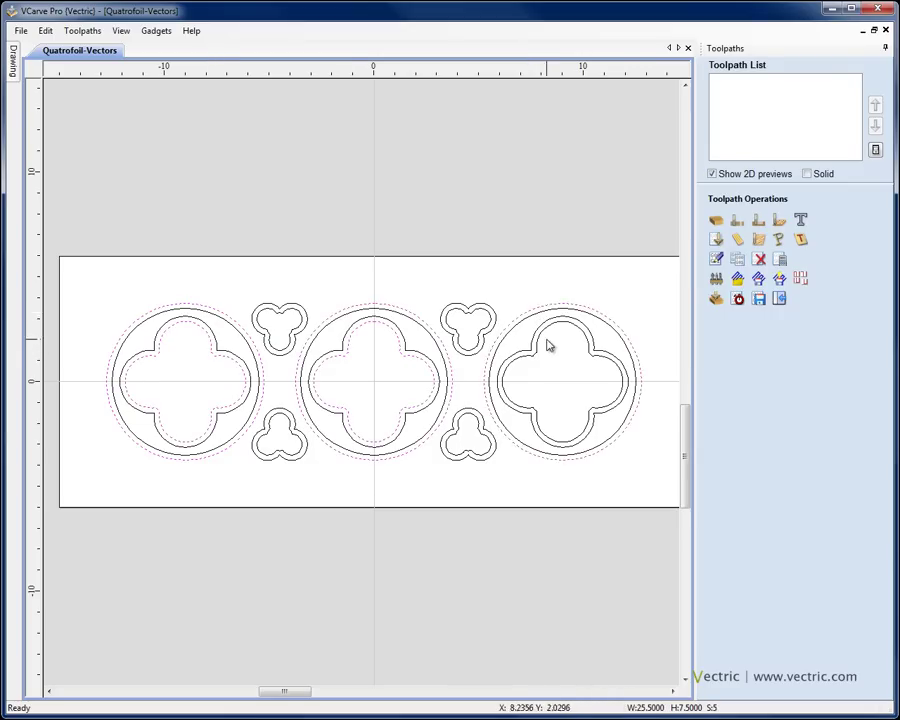
shift+click(538, 342)
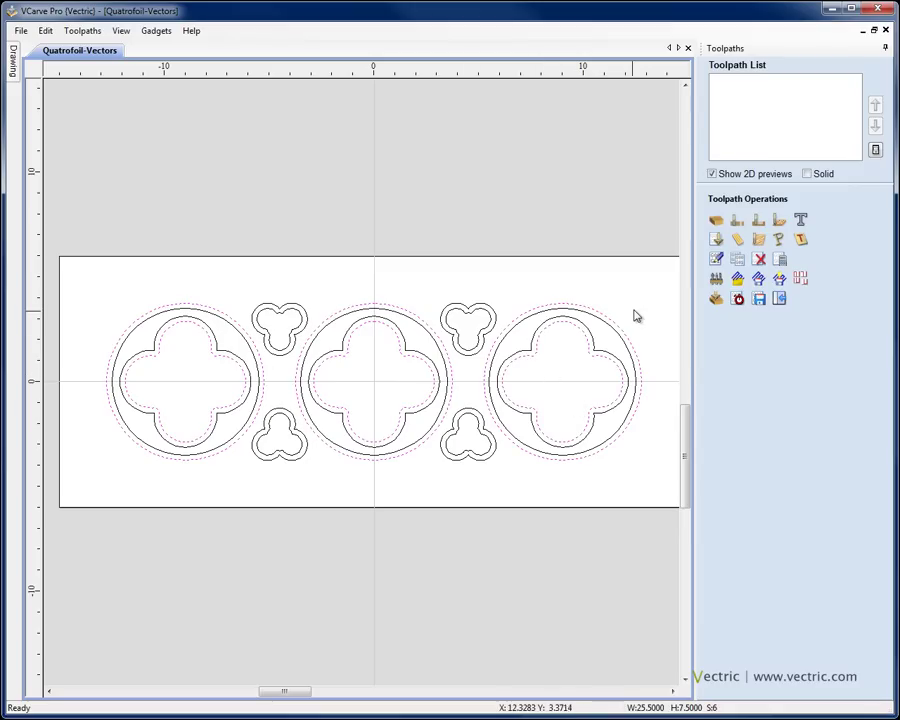
Set up a pocket toolpath with start depth 0, cut depth 0.125 inches and the 0.25 inch End Mill
click(759, 222)
double_click(822, 108)
text(0)
key(Tab)
text(0.125)
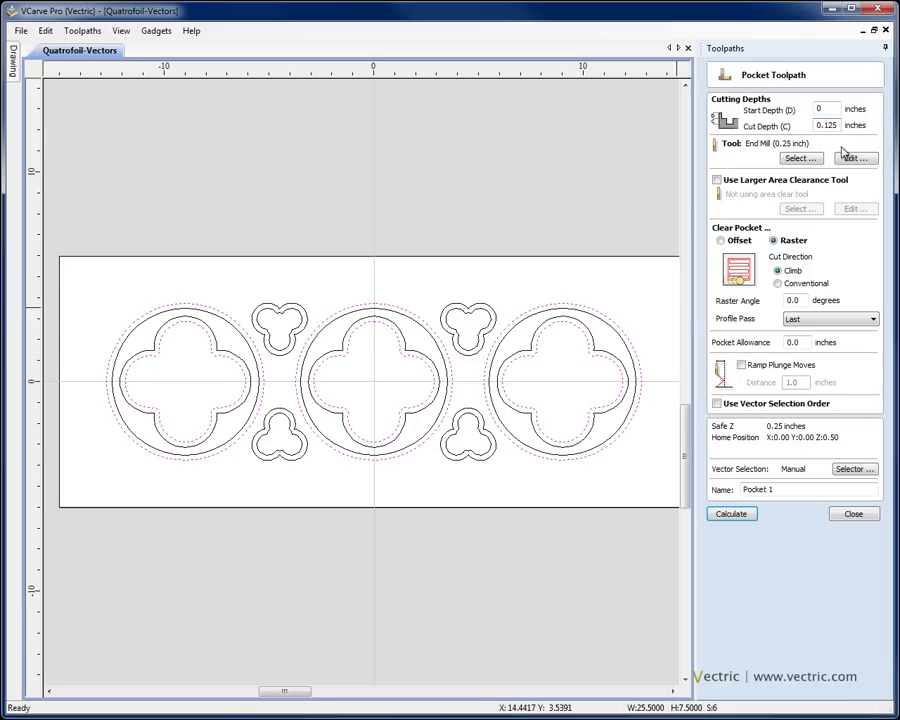
click(798, 160)
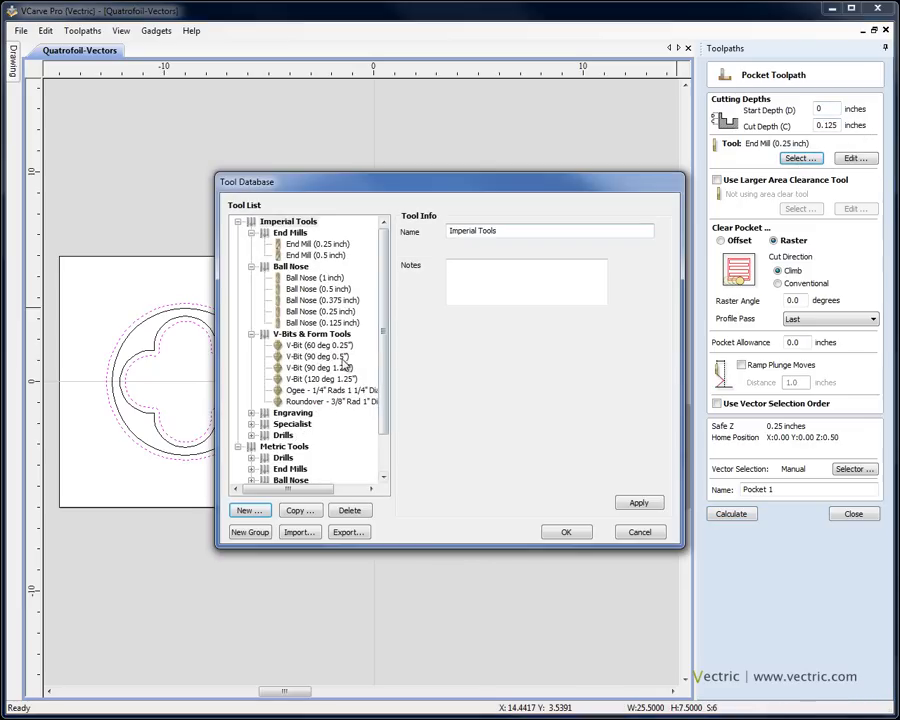
double_click(300, 243)
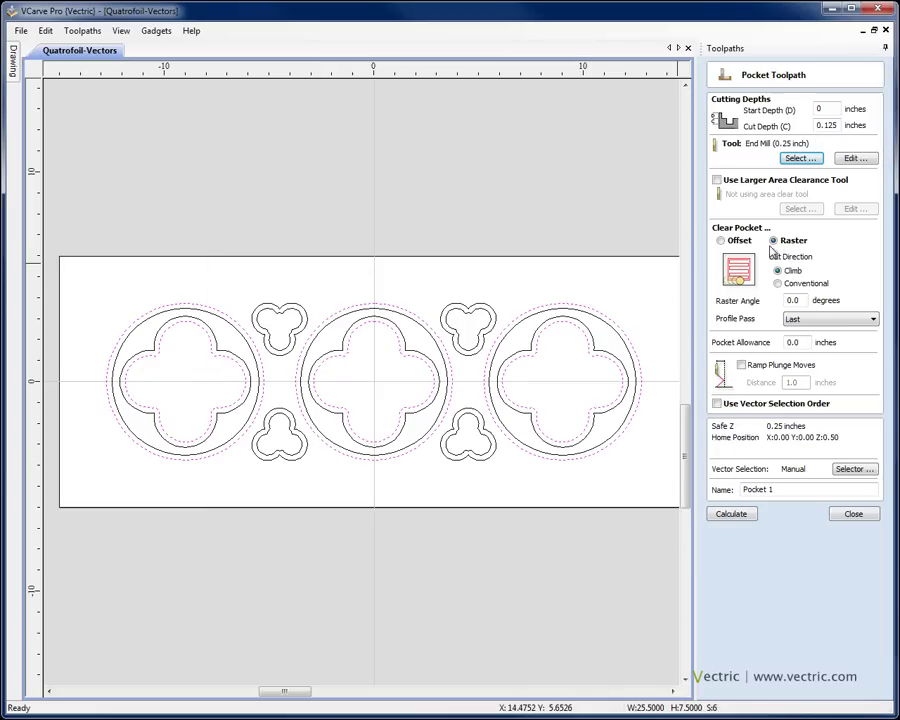
Name the pocket toolpath Pocket Circles and calculate it
drag(776, 489, 683, 487)
text(Pocket)
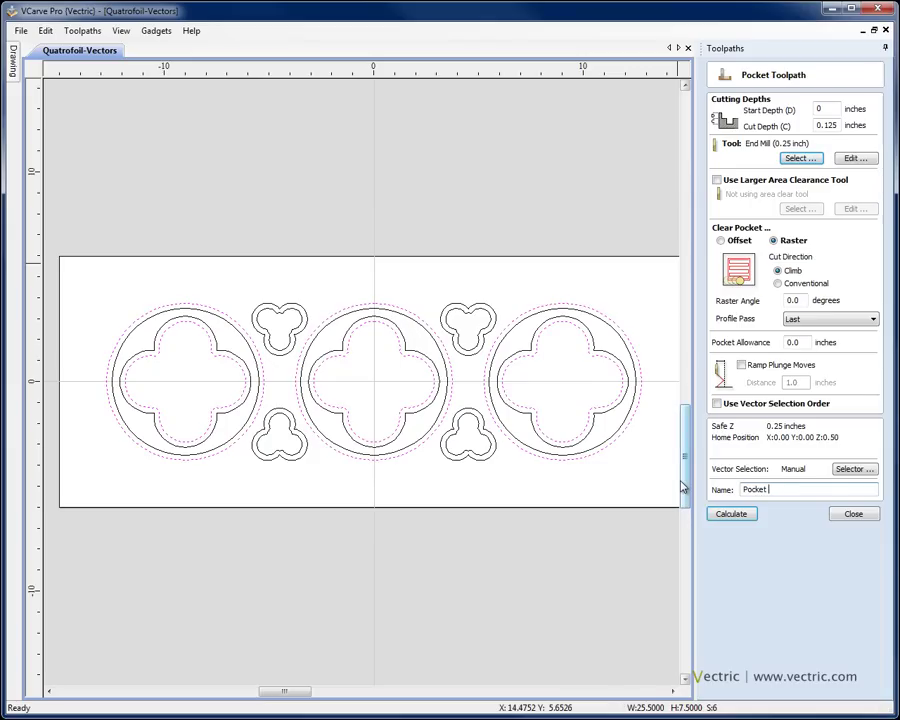
text( Circles)
click(737, 515)
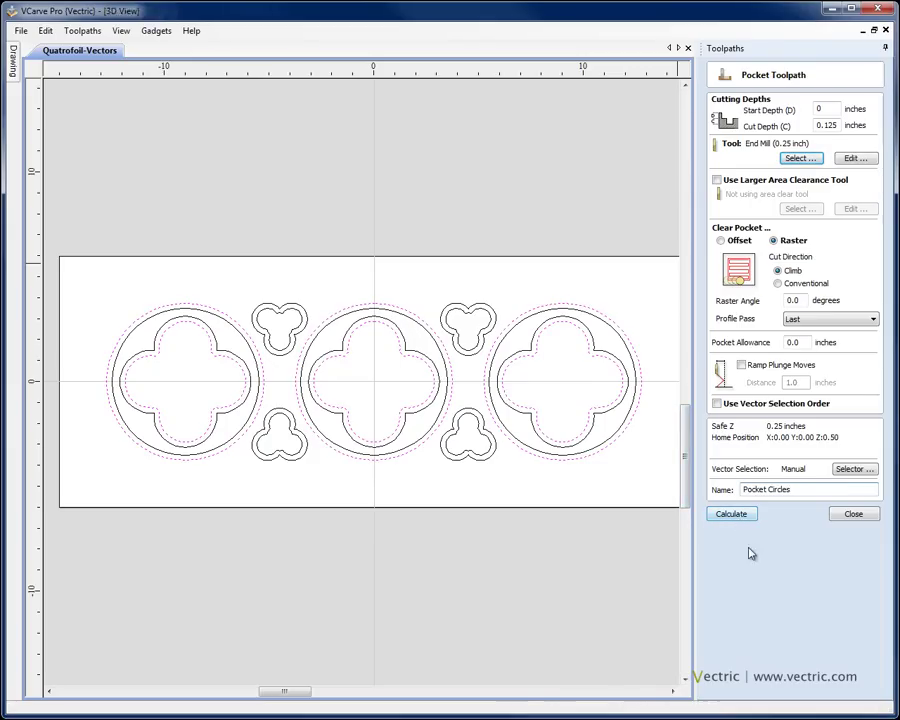
Preview the pocket toolpath's cut in 3D and tile the 2D view above the 3D view
drag(518, 388, 415, 291)
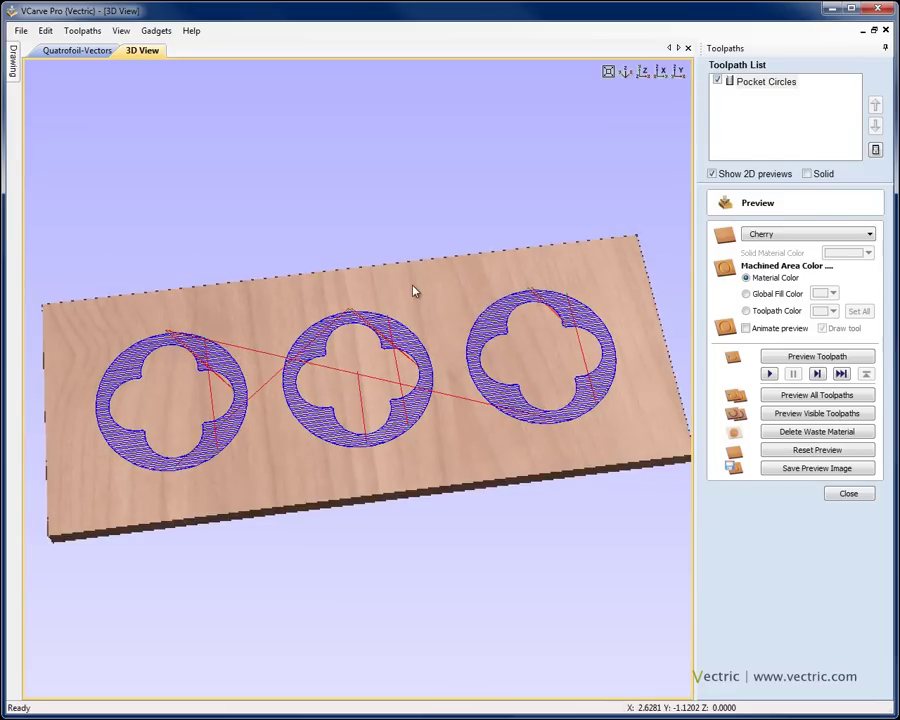
click(798, 356)
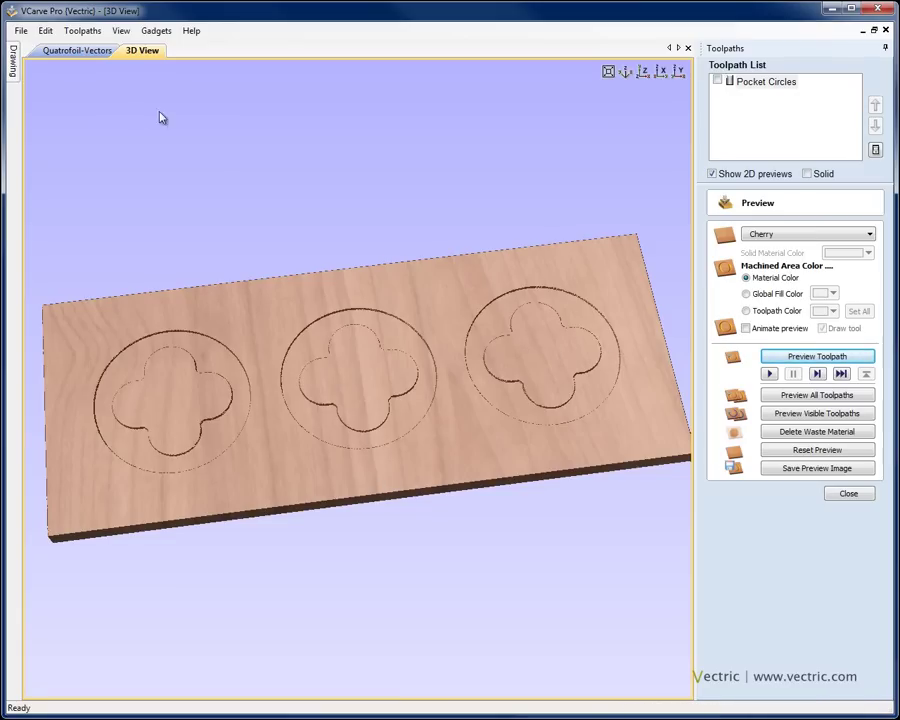
click(107, 52)
click(120, 31)
click(195, 199)
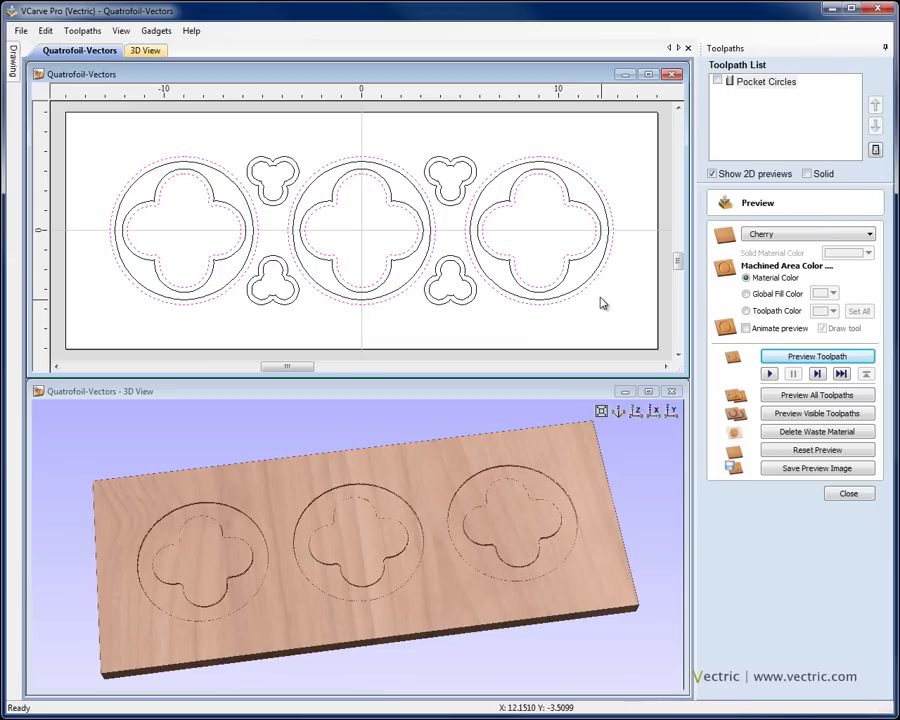
Clear the selection, select only the outermost circle of each of the three large motifs, and close the toolpath preview
click(617, 323)
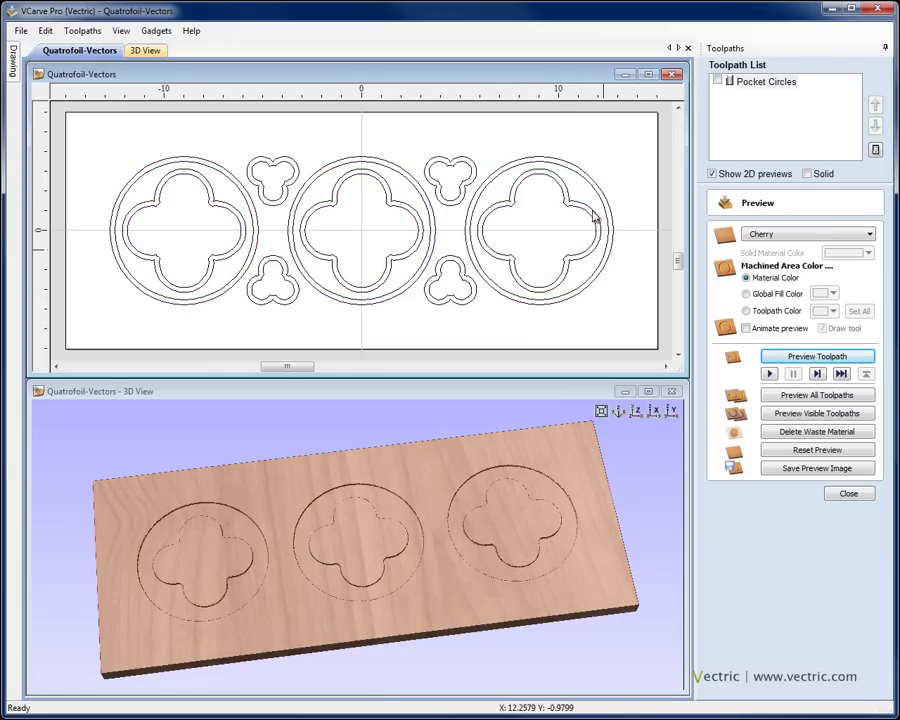
click(286, 212)
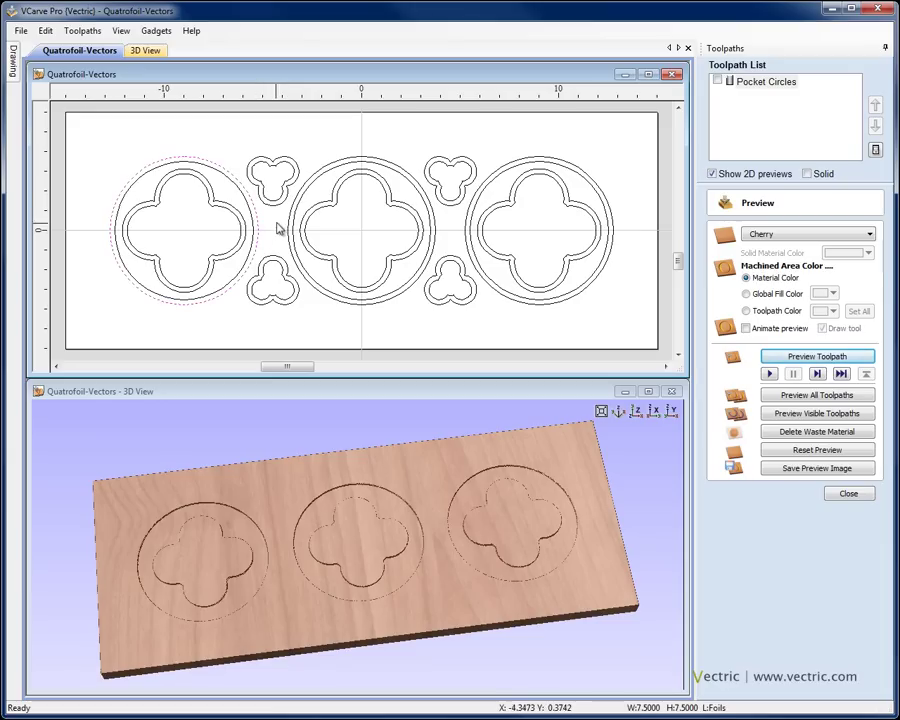
shift+click(291, 226)
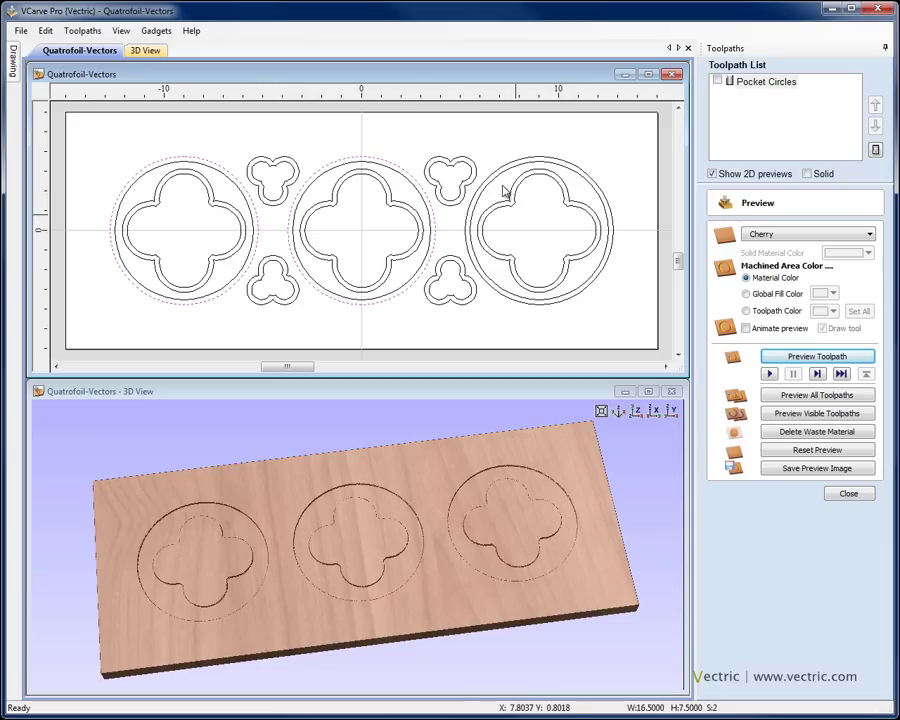
shift+click(498, 171)
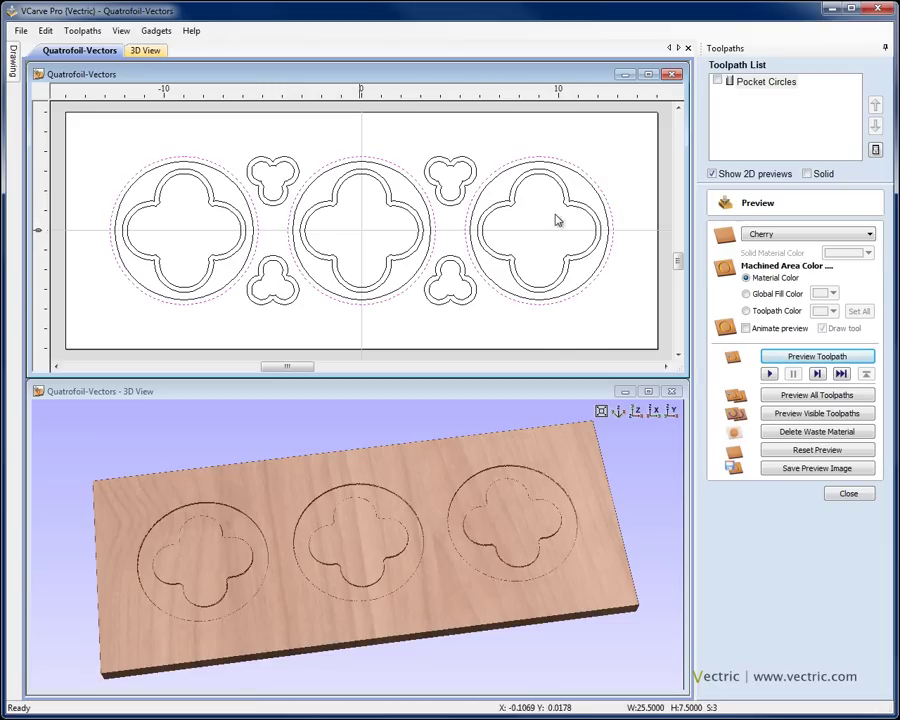
click(849, 495)
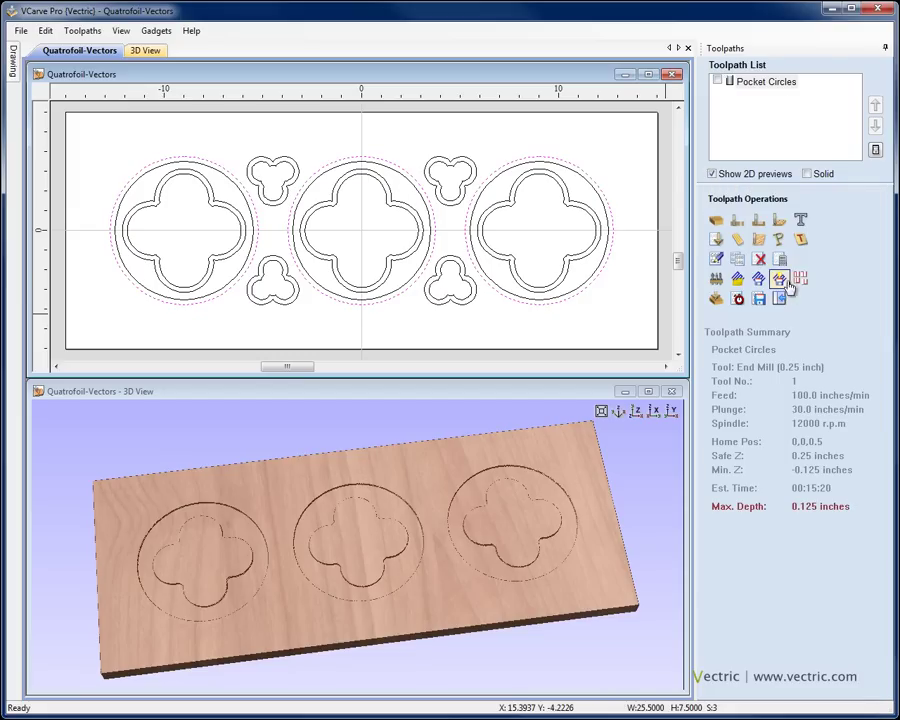
Calculate an inside profile toolpath named Profile Circle with start depth 0.125 inches, cut depth 0.125 inches and the 0.25 inch End Mill
click(737, 222)
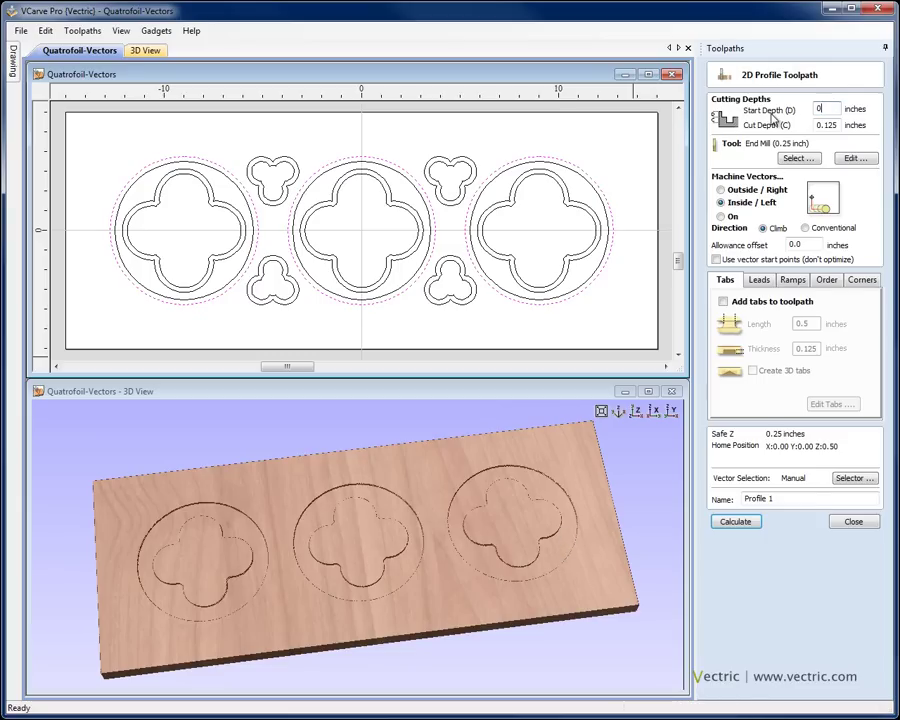
key(Tab)
text(0)
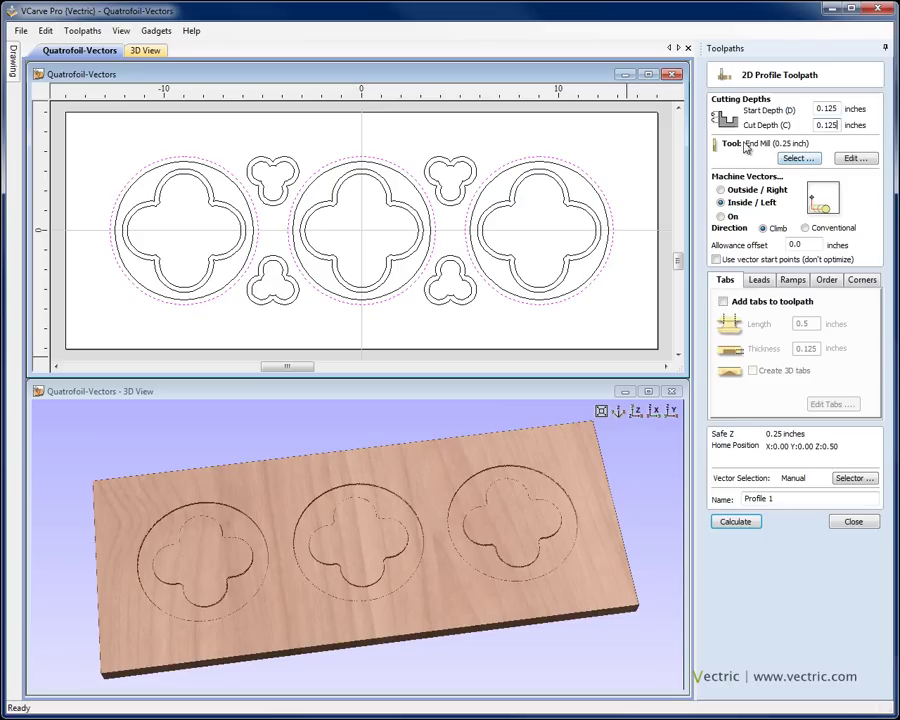
drag(798, 495, 740, 498)
text(Profile Circle)
click(737, 524)
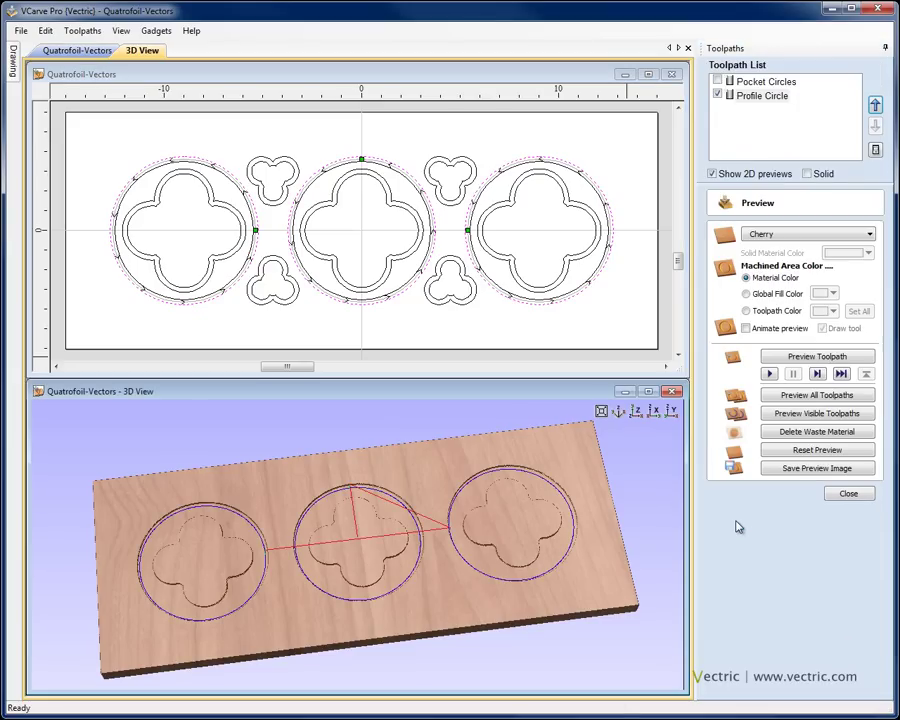
Preview the Profile Circle toolpath's cut, inspect the stepped circle edges up close, and close the preview
click(806, 358)
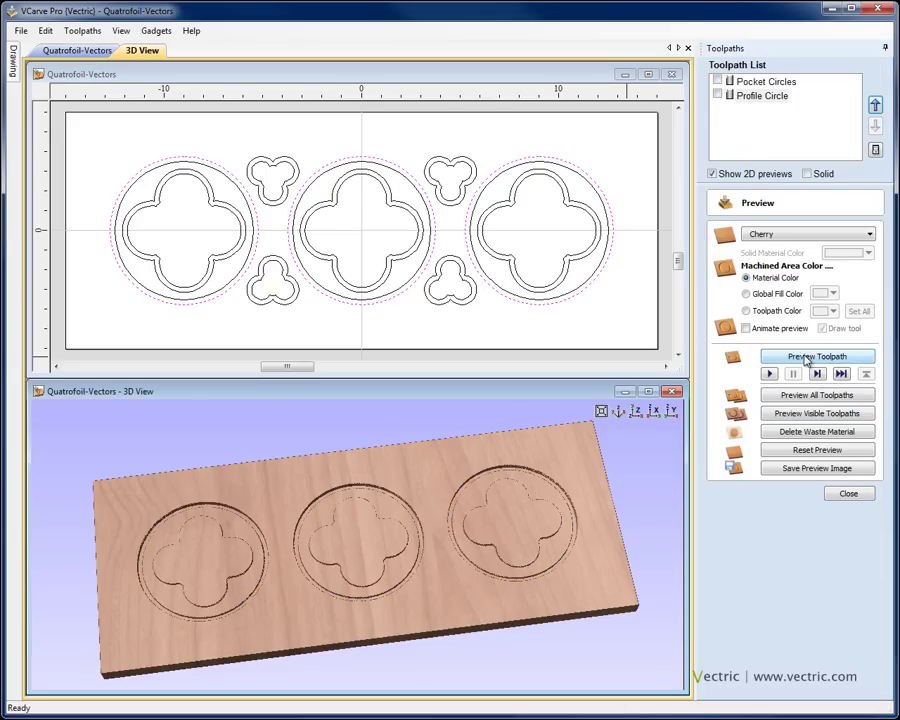
key(1)
drag(476, 604, 474, 577)
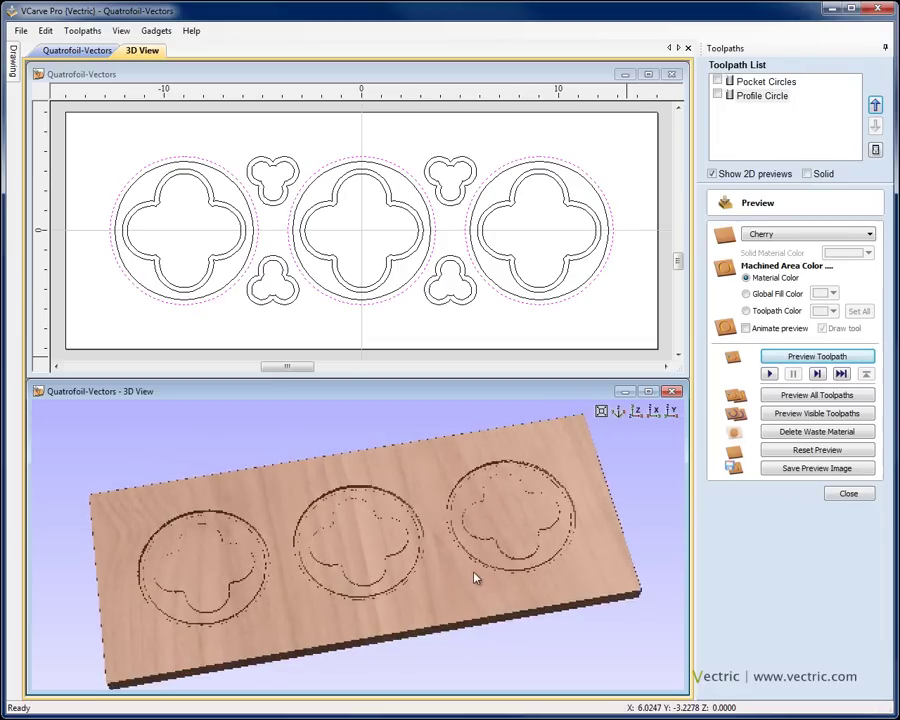
scroll(454, 563, up, 3)
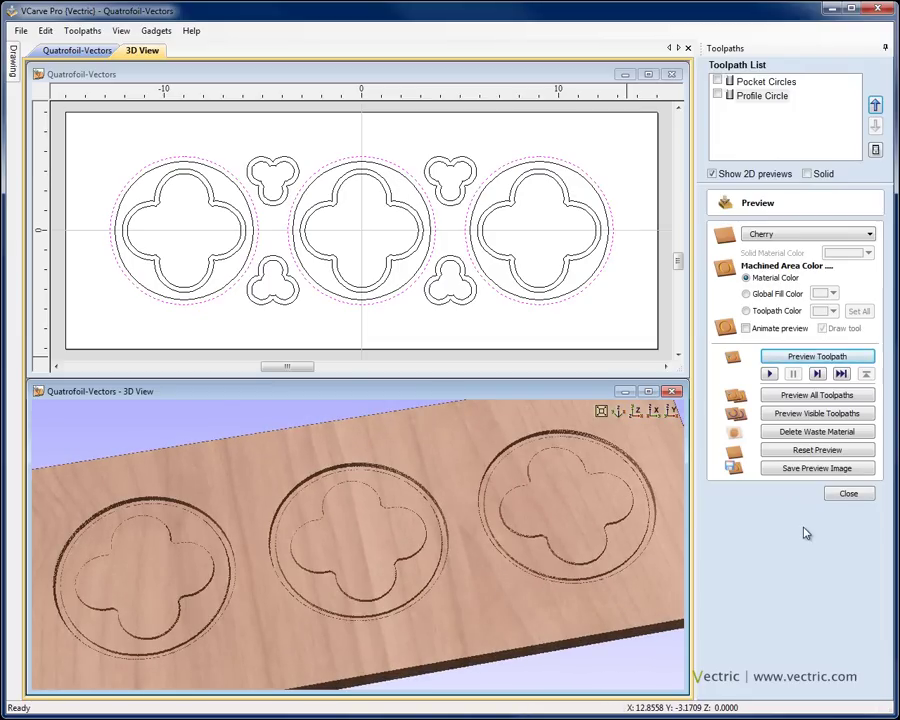
click(846, 494)
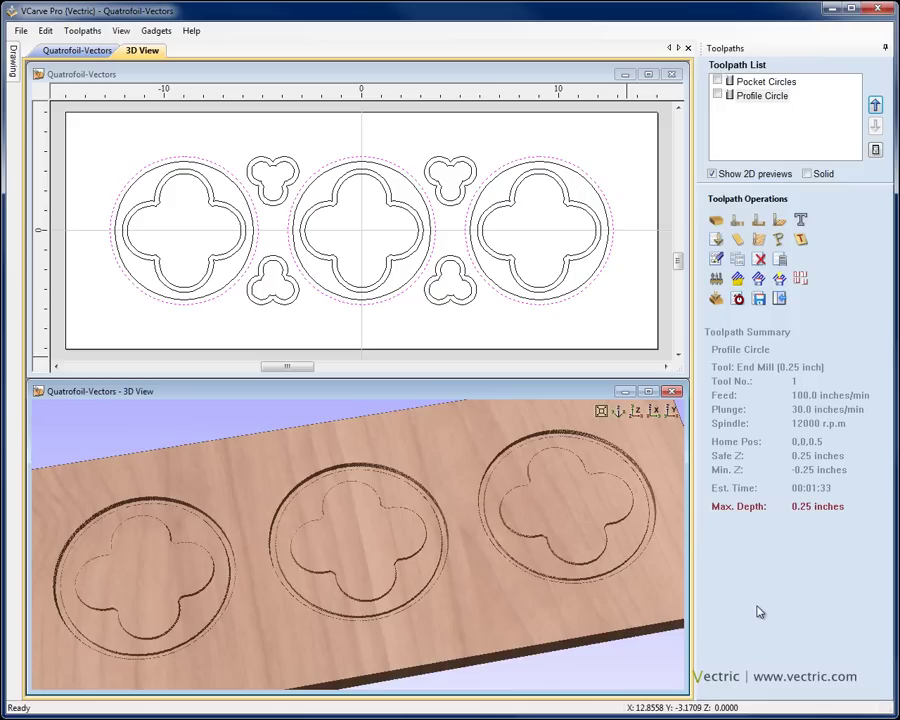
Hide the Foils layer, show the VCarve layer, and make VCarve the active layer
click(484, 75)
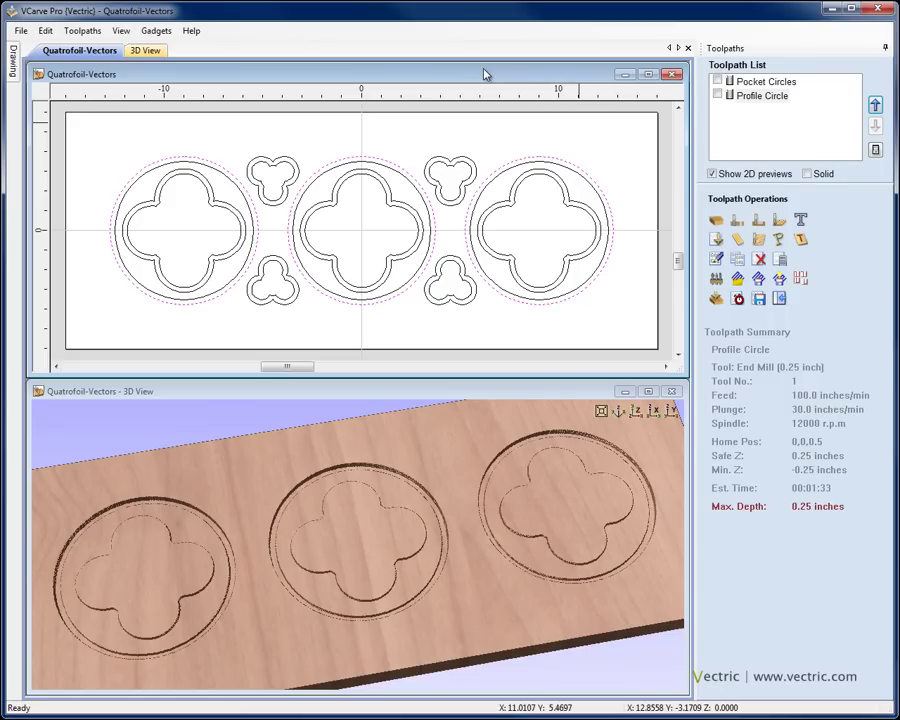
key(ctrl+l)
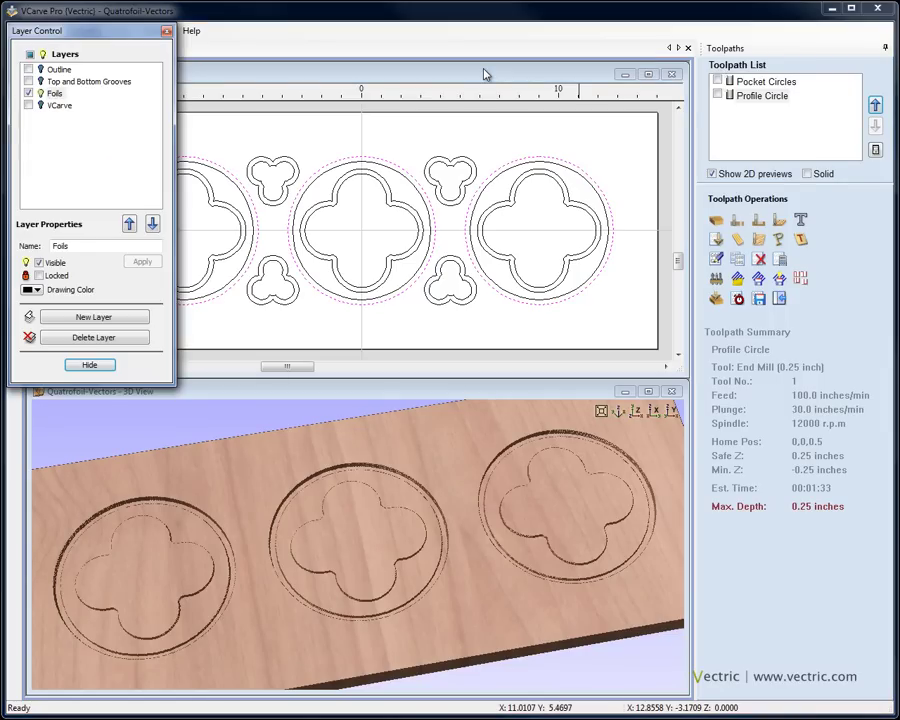
click(28, 93)
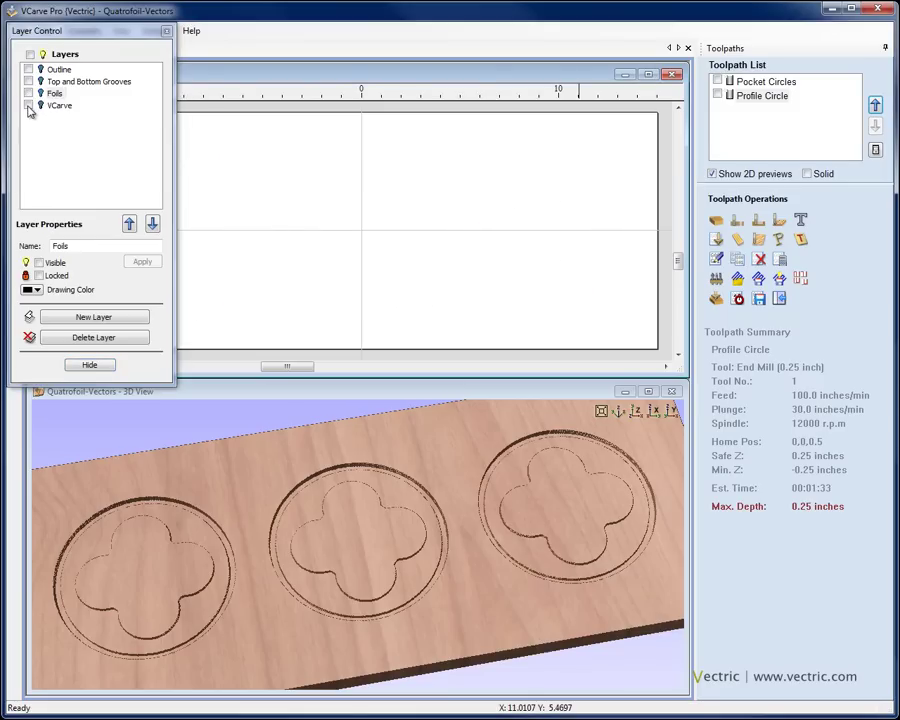
click(28, 105)
click(56, 106)
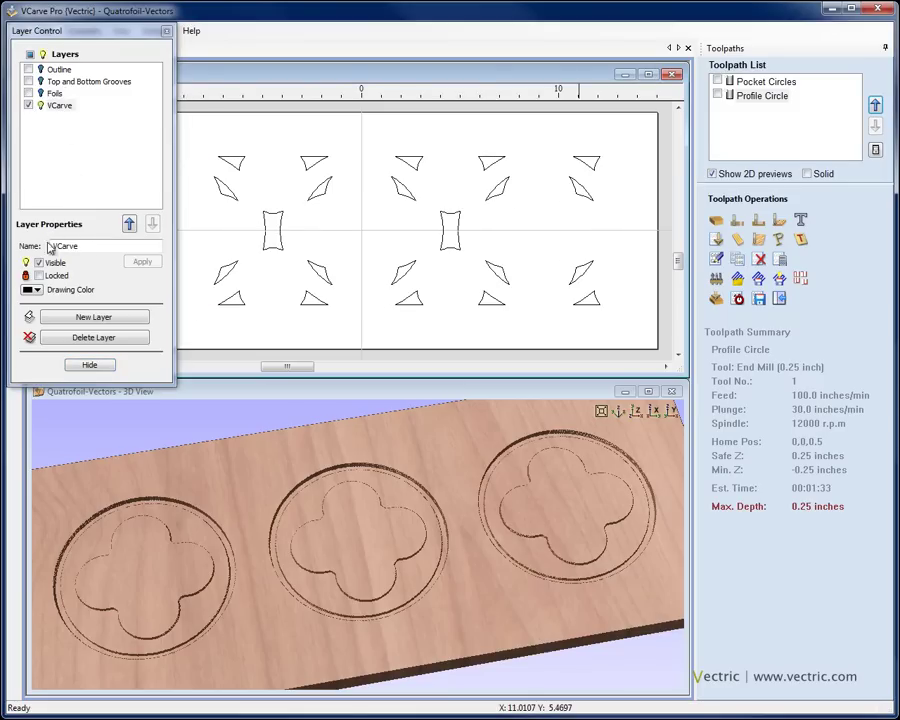
click(90, 366)
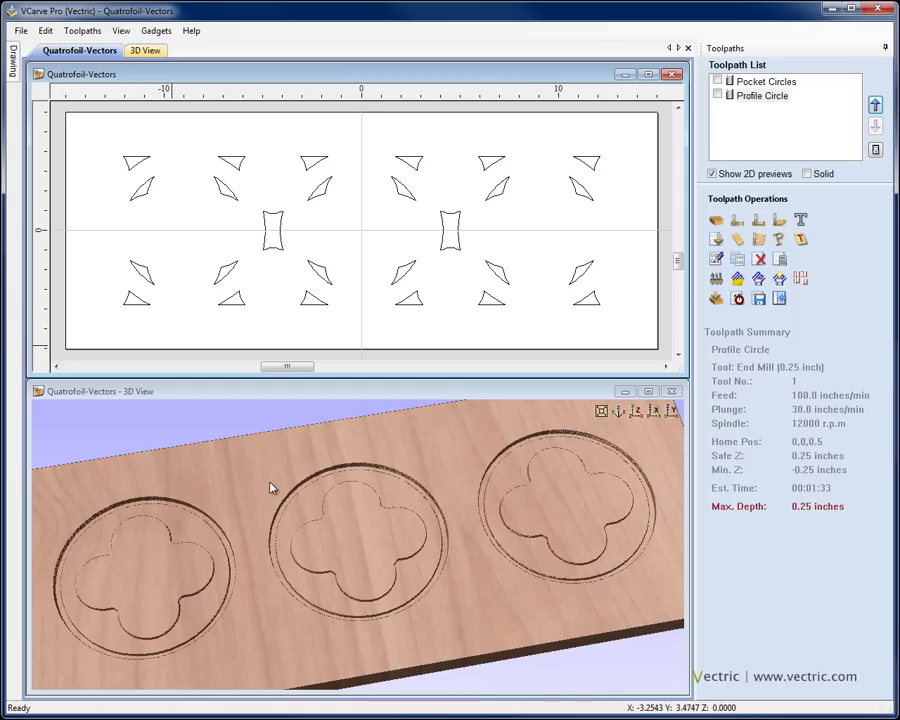
Group the twelve shapes that lie inside the three circles, and group all the remaining shapes as a second group
drag(111, 167, 258, 297)
drag(285, 173, 424, 297)
drag(469, 168, 613, 303)
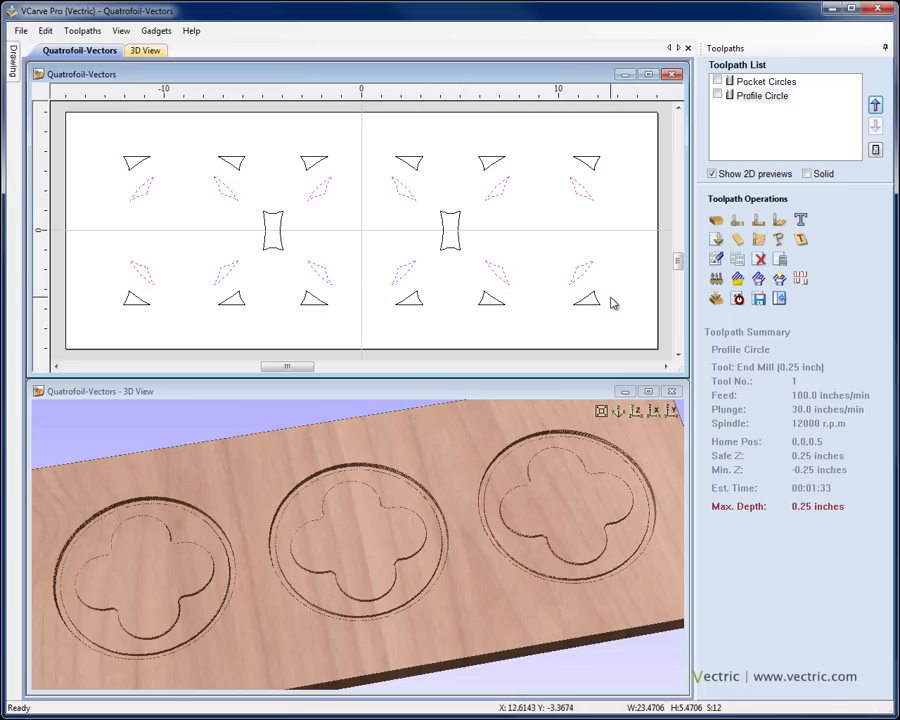
click(434, 243)
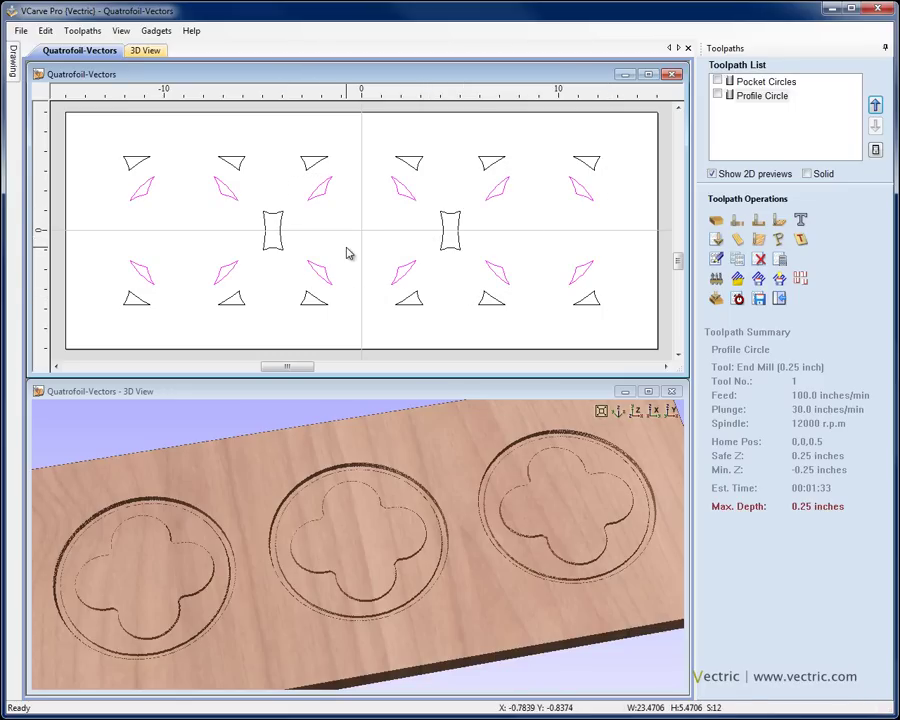
drag(110, 146, 635, 341)
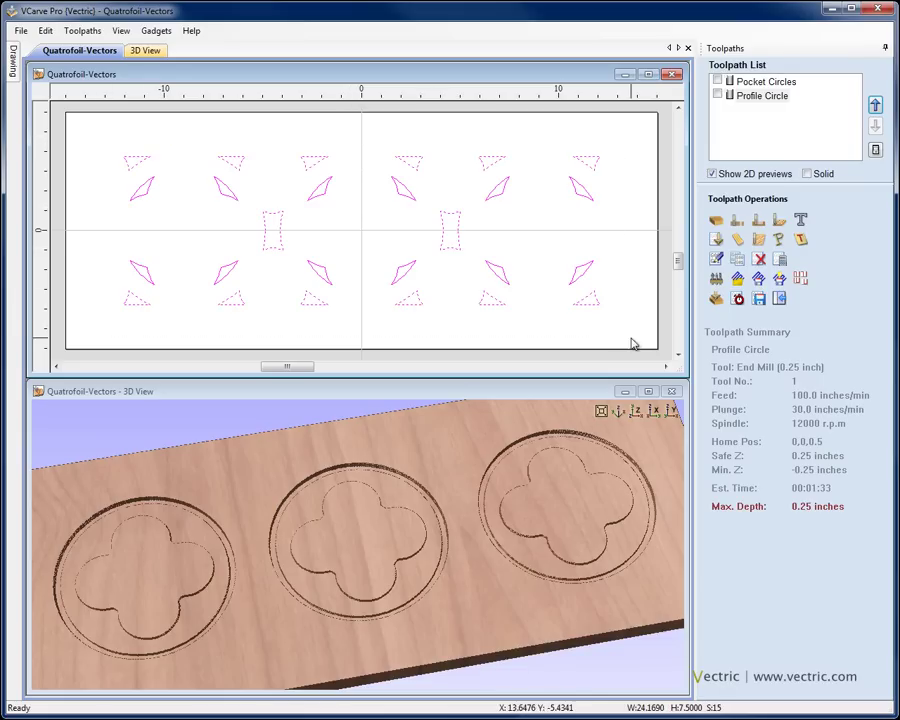
click(543, 301)
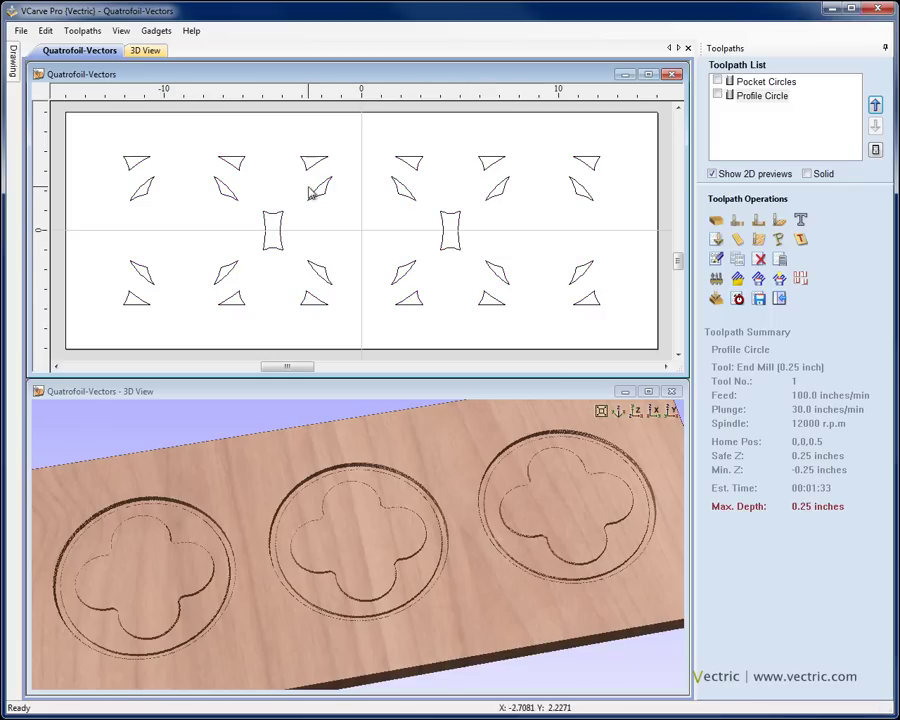
Calculate a V-carve toolpath named VCarve Top Surface for the outer group, with start depth 0.0 and the 90 deg 1.25" V-Bit
click(227, 164)
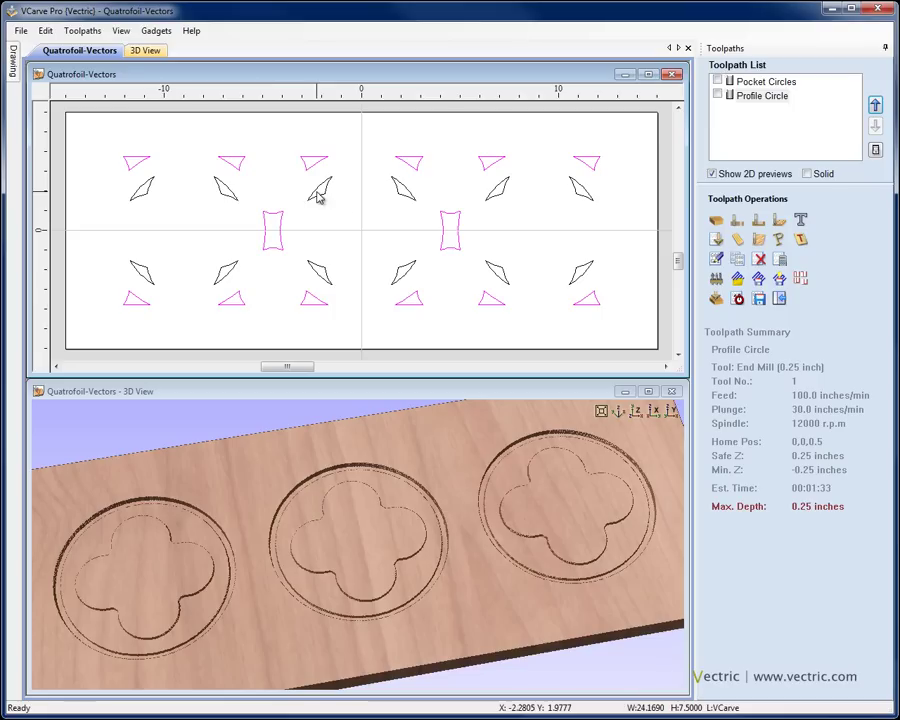
click(716, 241)
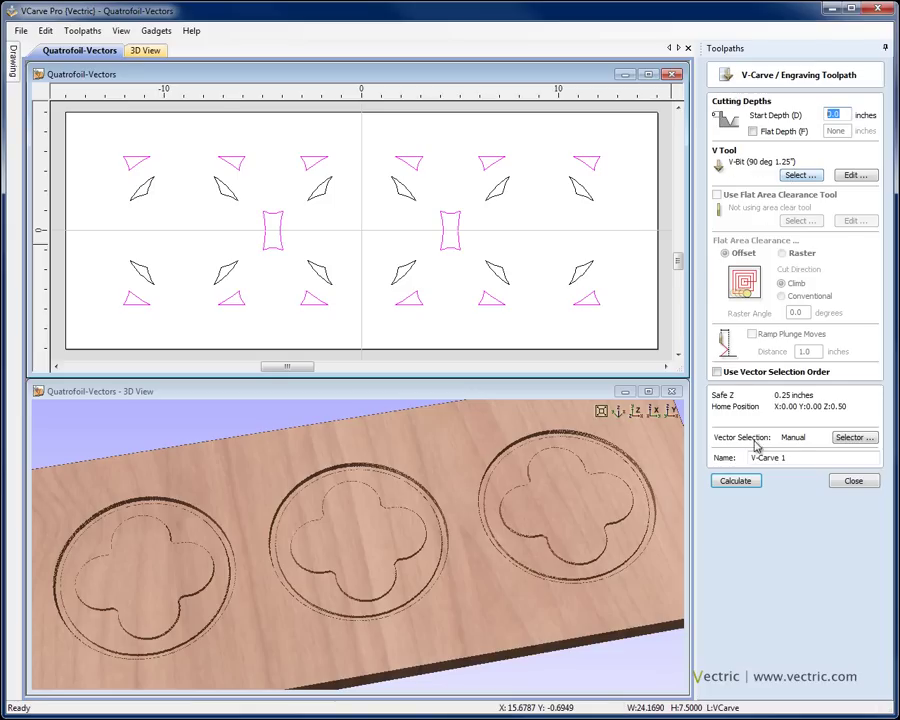
drag(752, 457, 790, 457)
text(V)
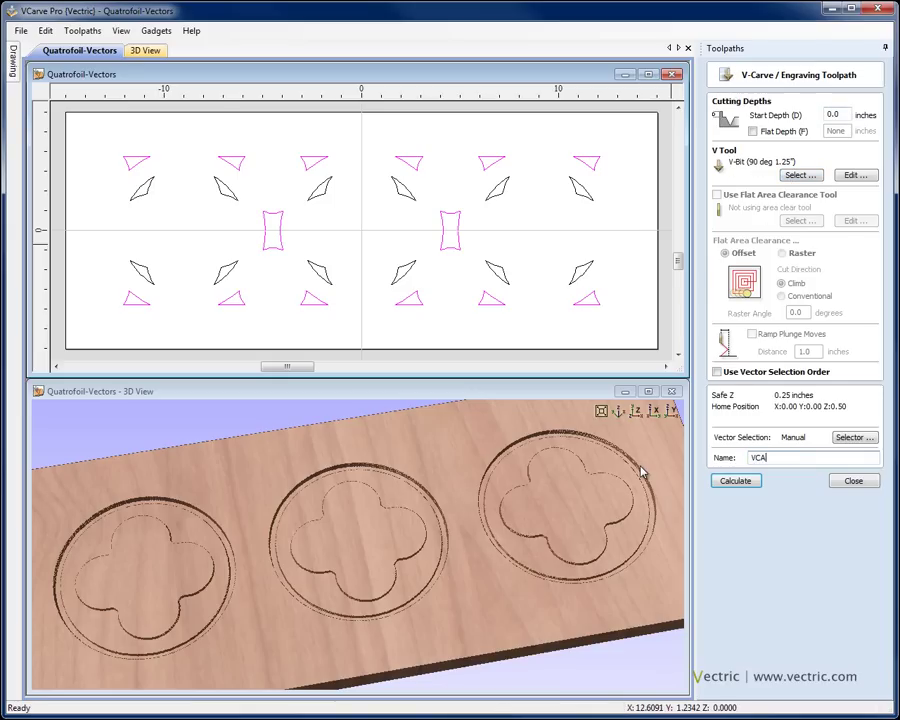
text(Carv)
key(BackSpace)
key(BackSpace)
click(727, 481)
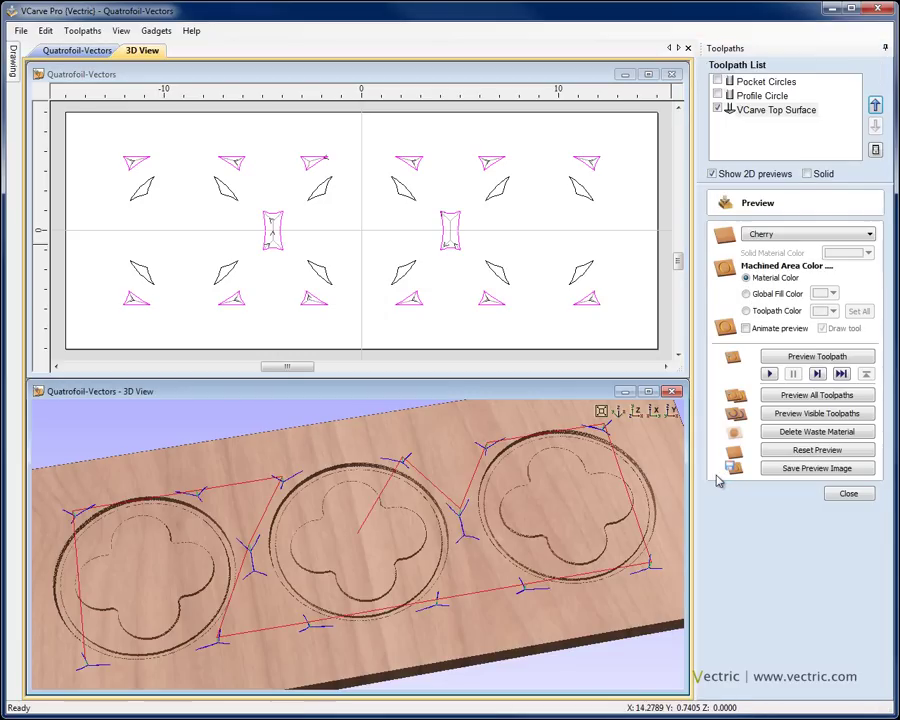
Preview the VCarve Top Surface toolpath's cut, and select the grouped shapes inside the circles in the 2D view
click(785, 357)
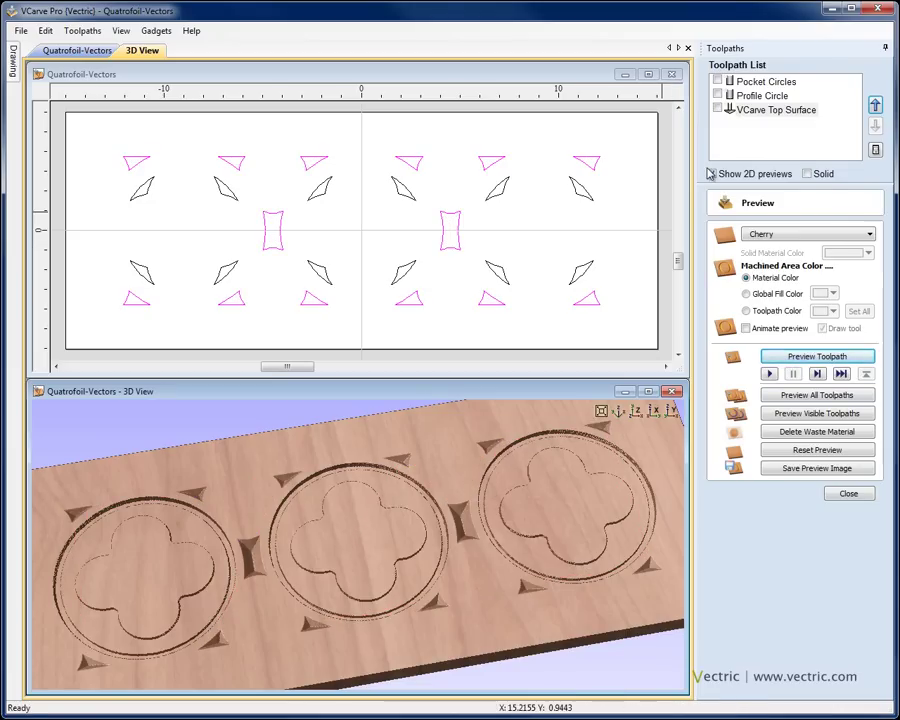
click(238, 200)
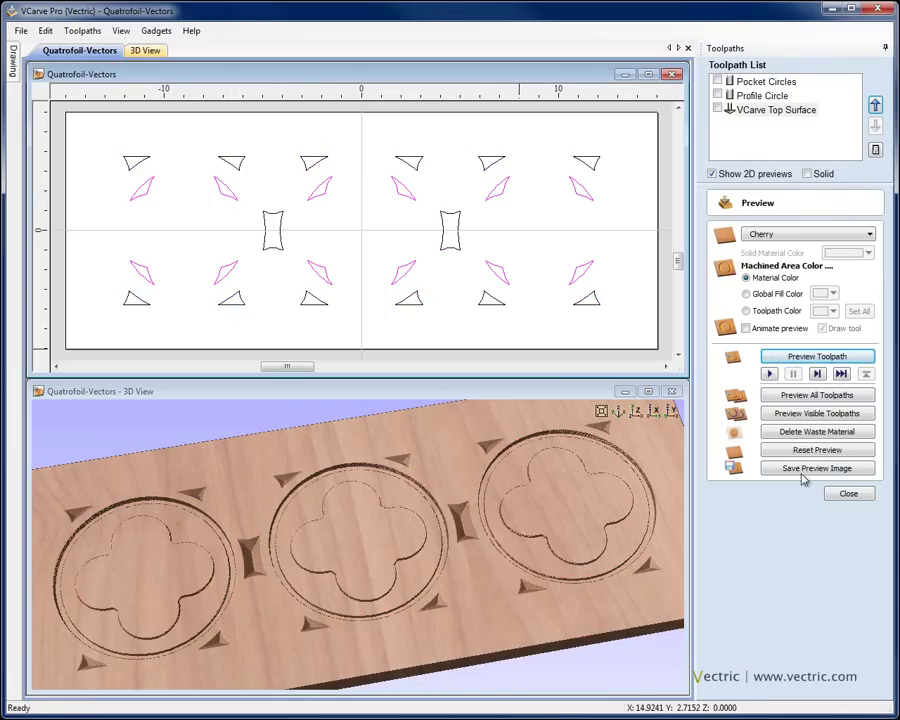
click(848, 493)
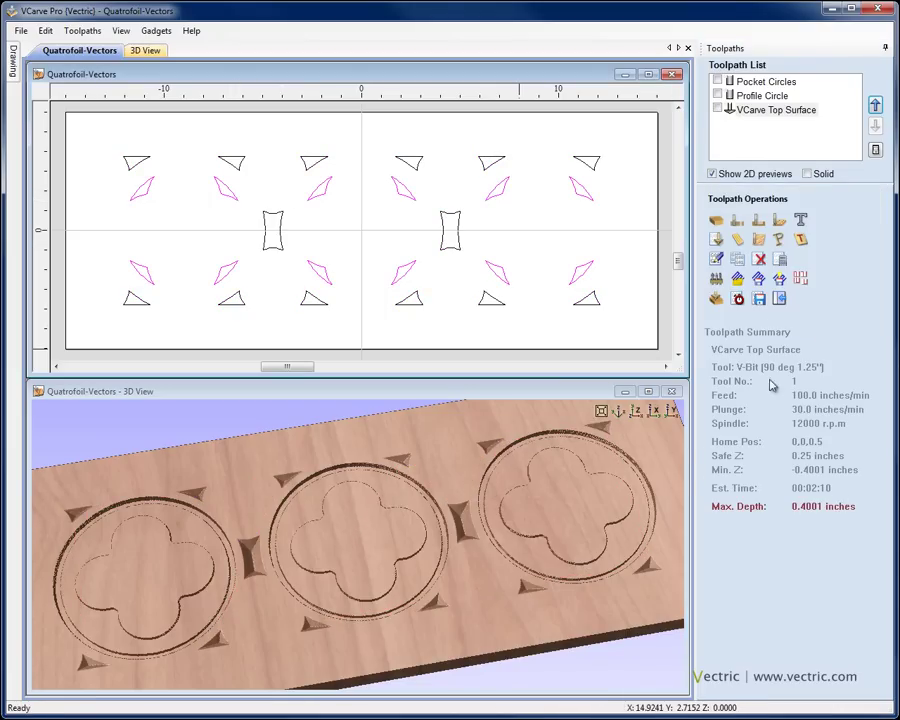
Calculate a V-carve toolpath named VCarve Inner Circle for the inner group, with start depth 0.125 inches and the 90 deg 1.25" V-Bit
click(716, 240)
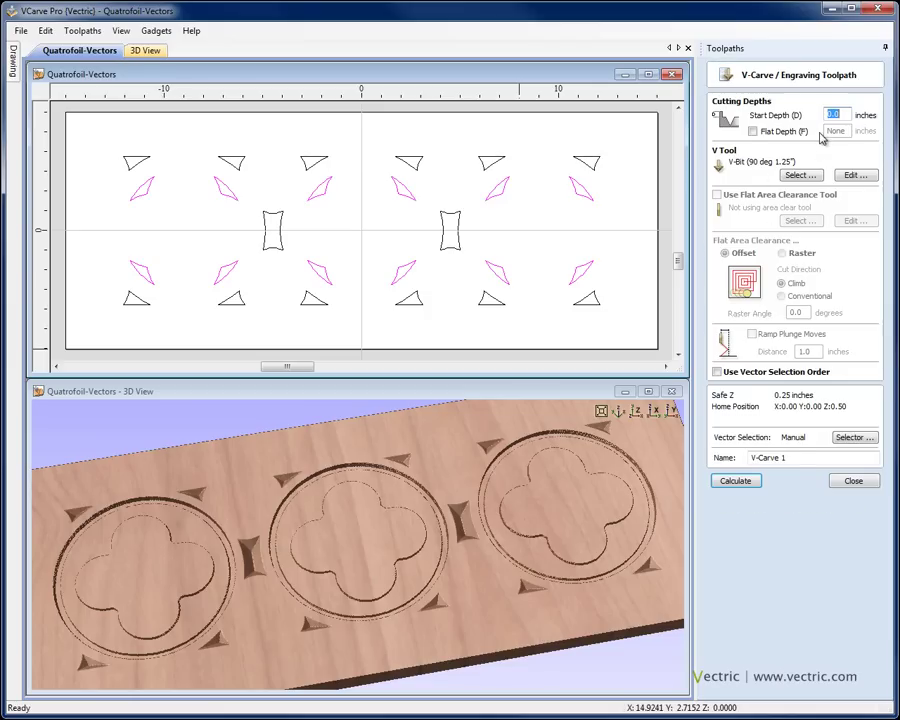
drag(785, 458, 679, 480)
text(V)
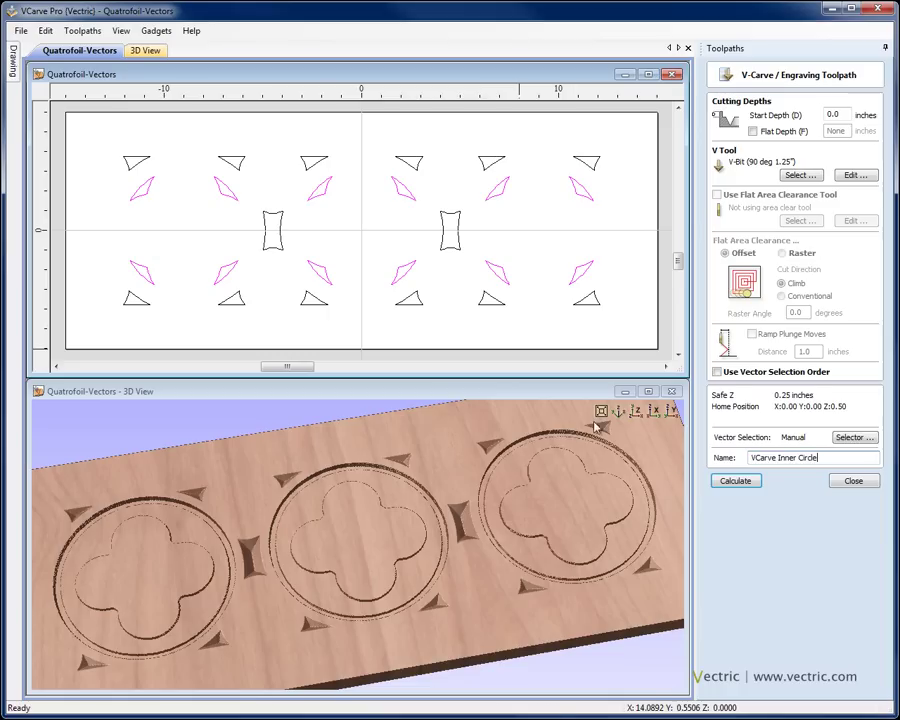
double_click(836, 114)
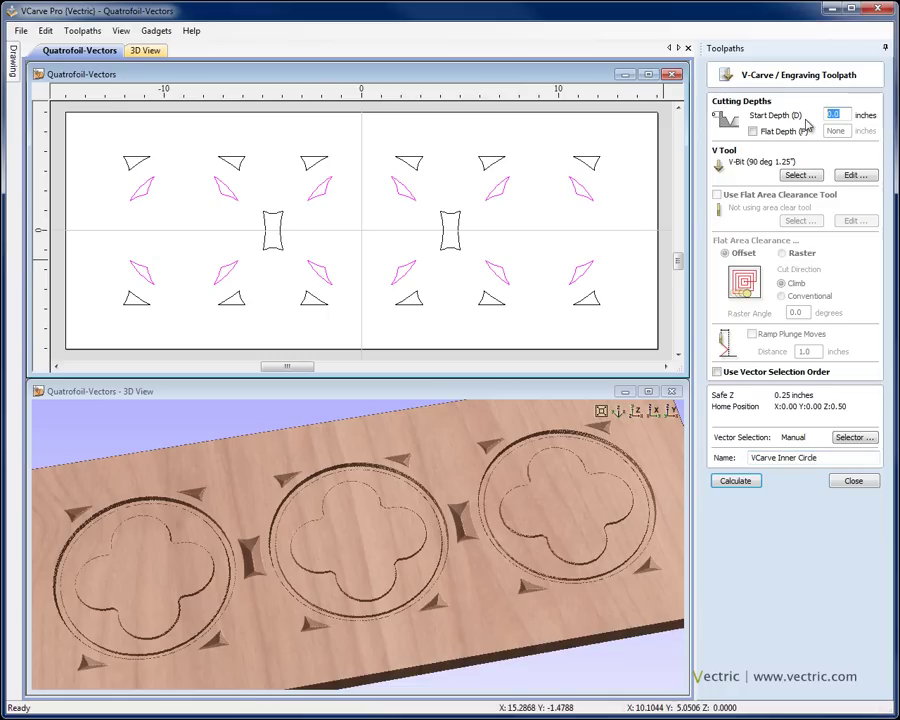
text(0.125)
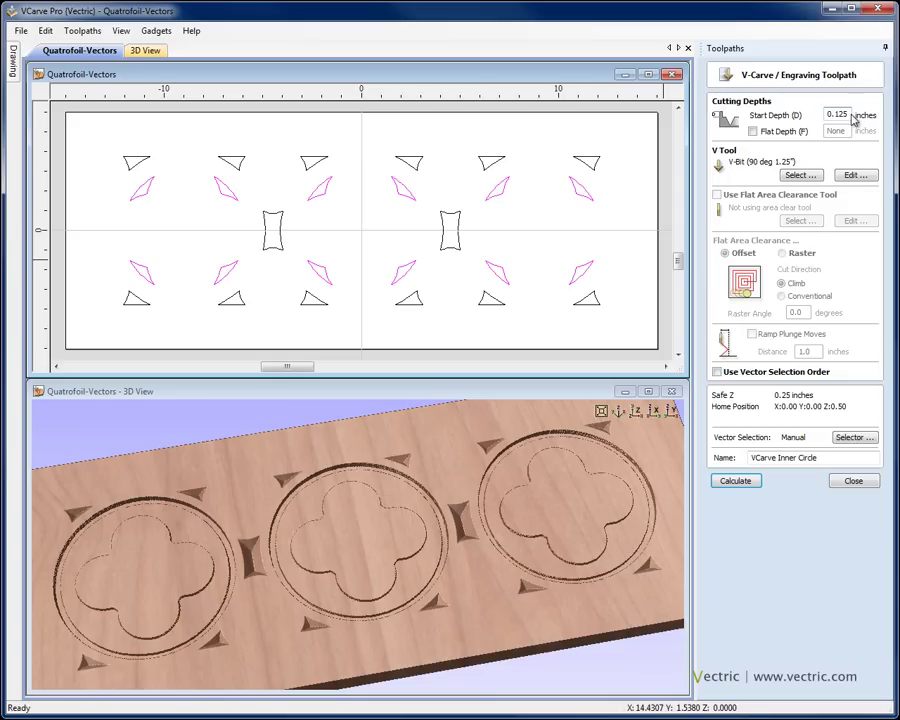
click(735, 480)
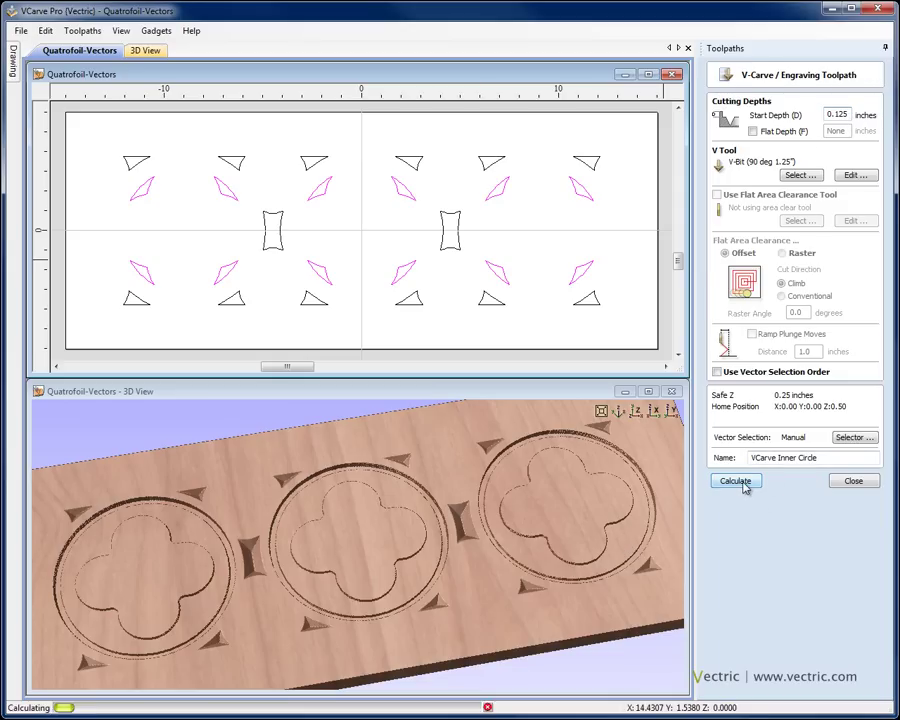
Preview the VCarve Inner Circle toolpath's cut, close the preview, and clear the selection in the 2D view
click(797, 358)
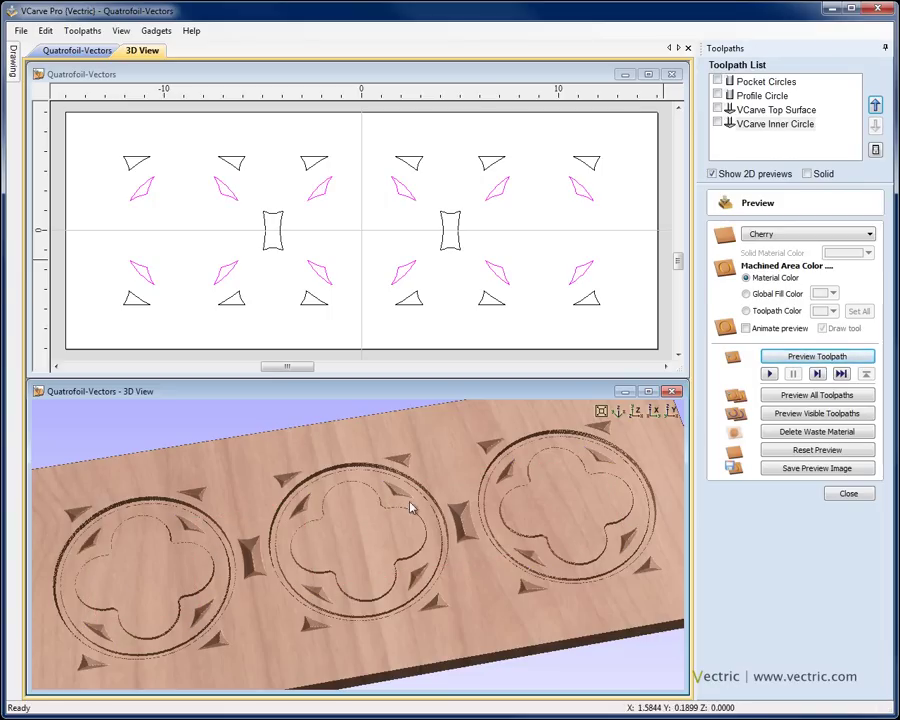
click(846, 495)
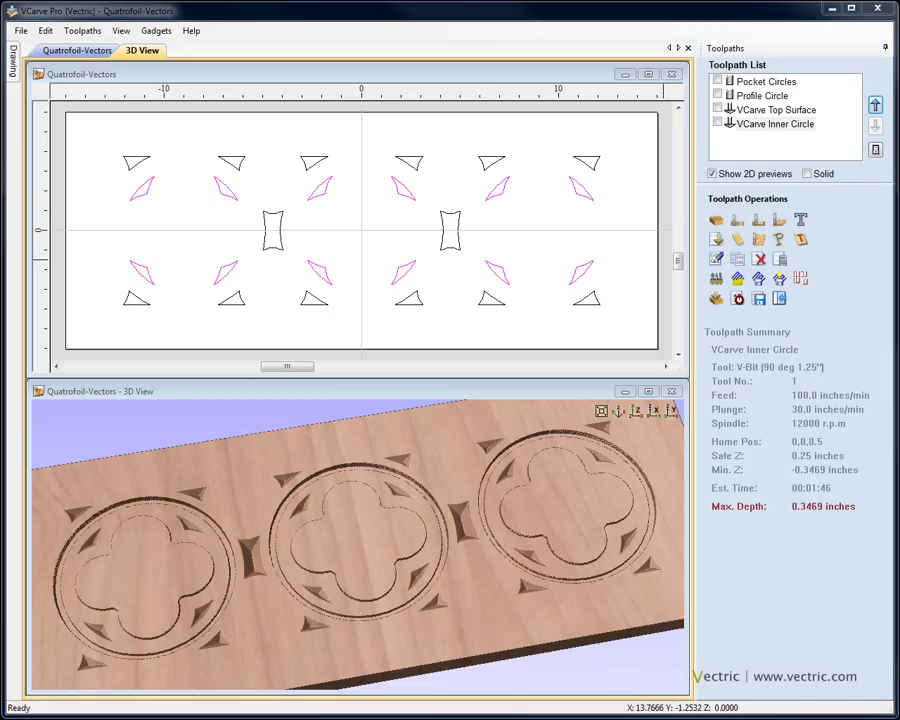
click(615, 231)
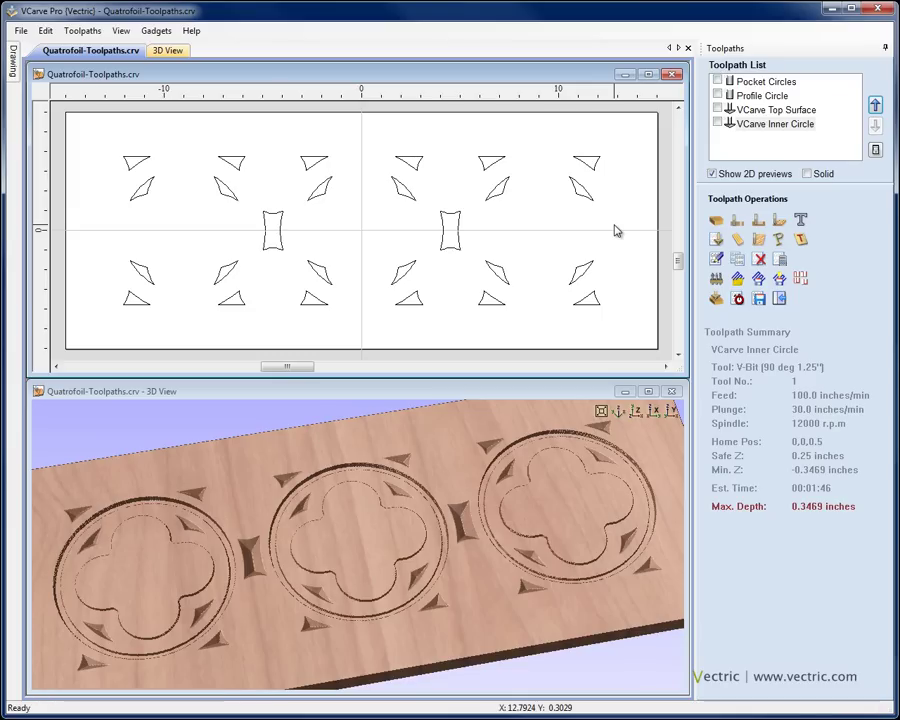
Hide the VCarve layer, turn the Foils layer back on, and make Foils the active layer
key(ctrl+l)
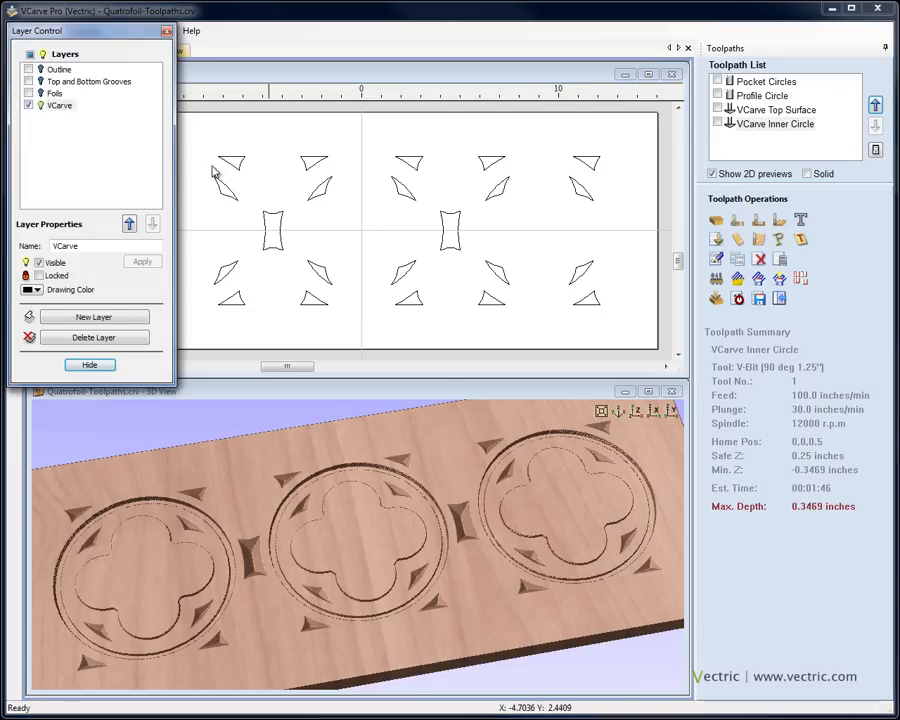
click(28, 105)
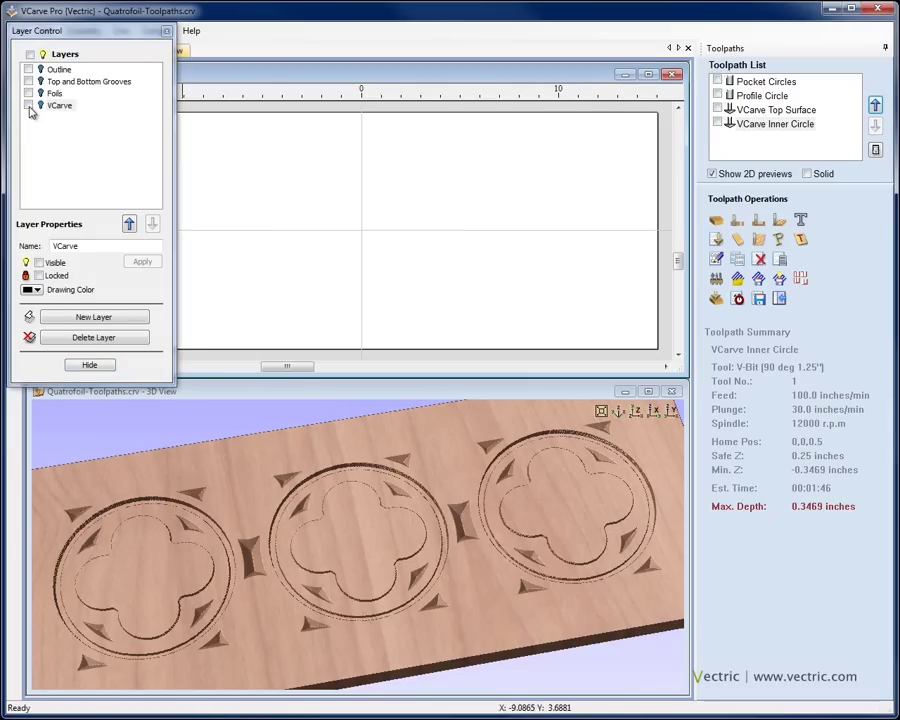
click(28, 93)
click(55, 94)
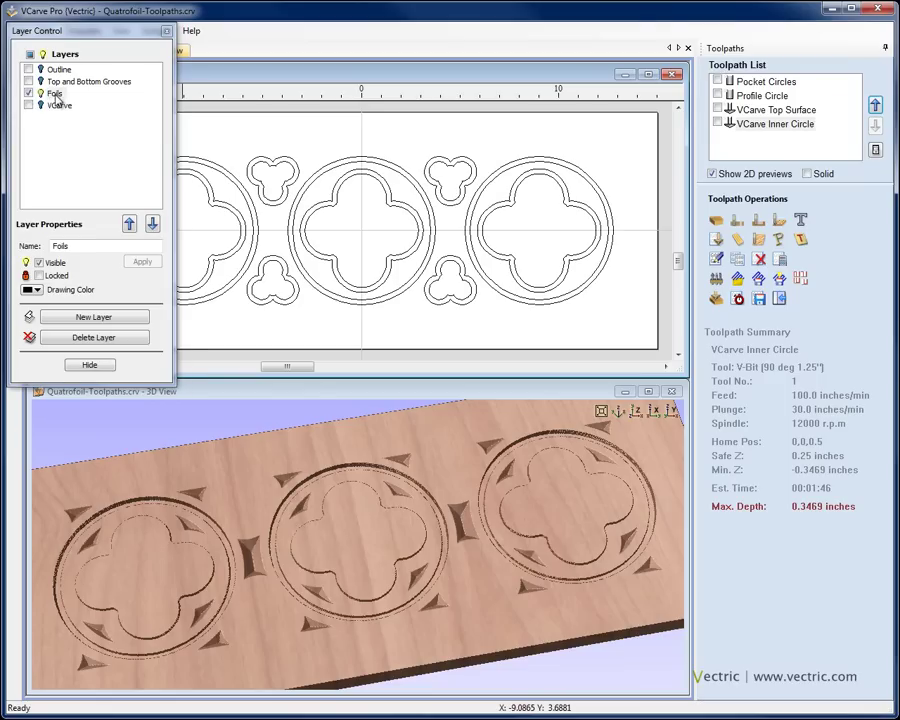
click(90, 365)
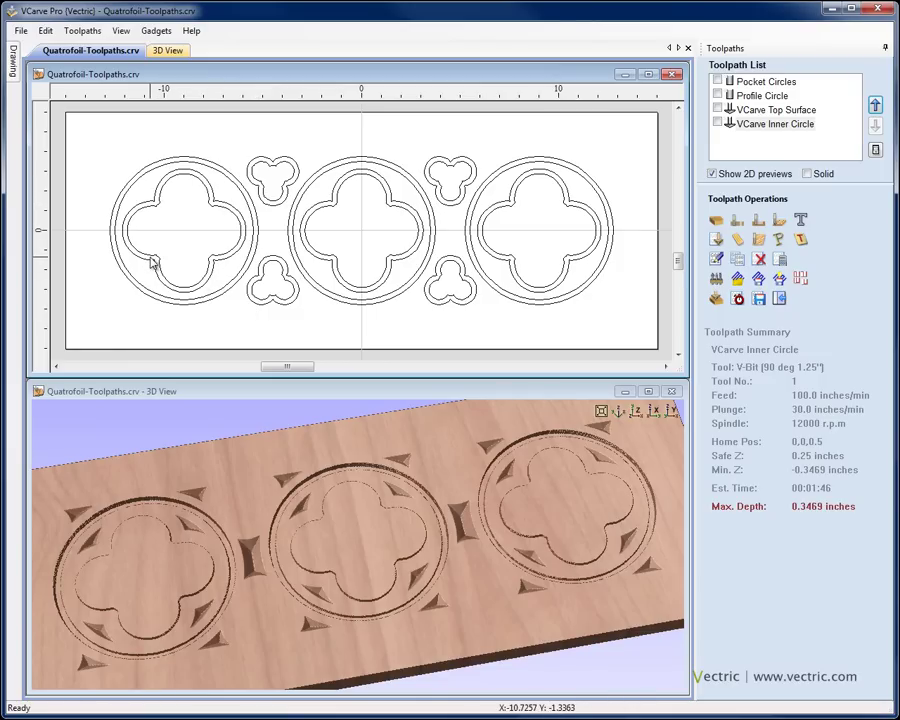
Select only the outer outline of each of the four small trefoils between the circles
click(243, 268)
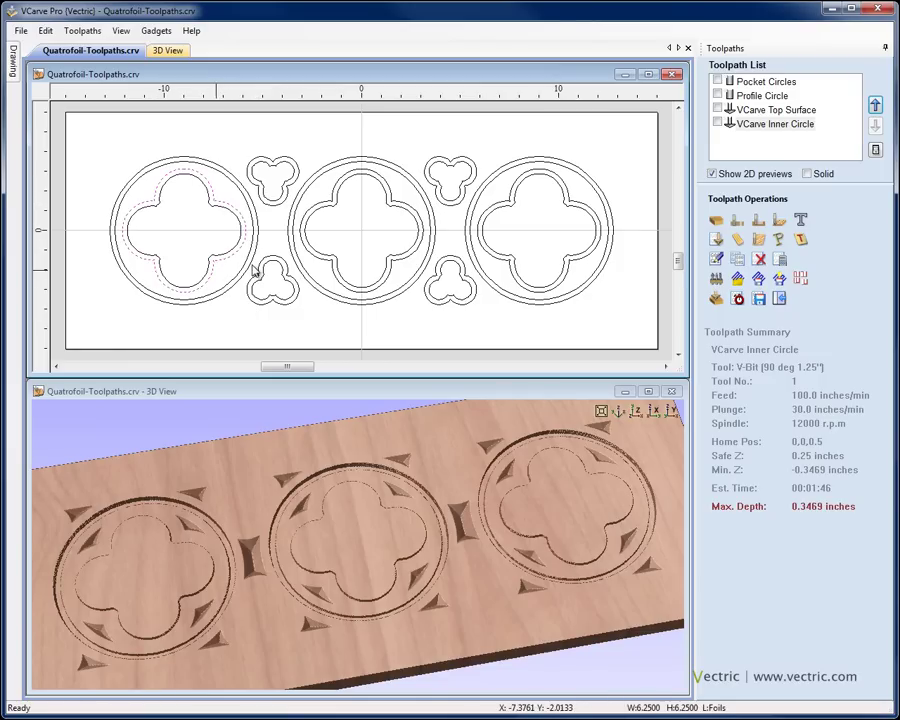
click(327, 261)
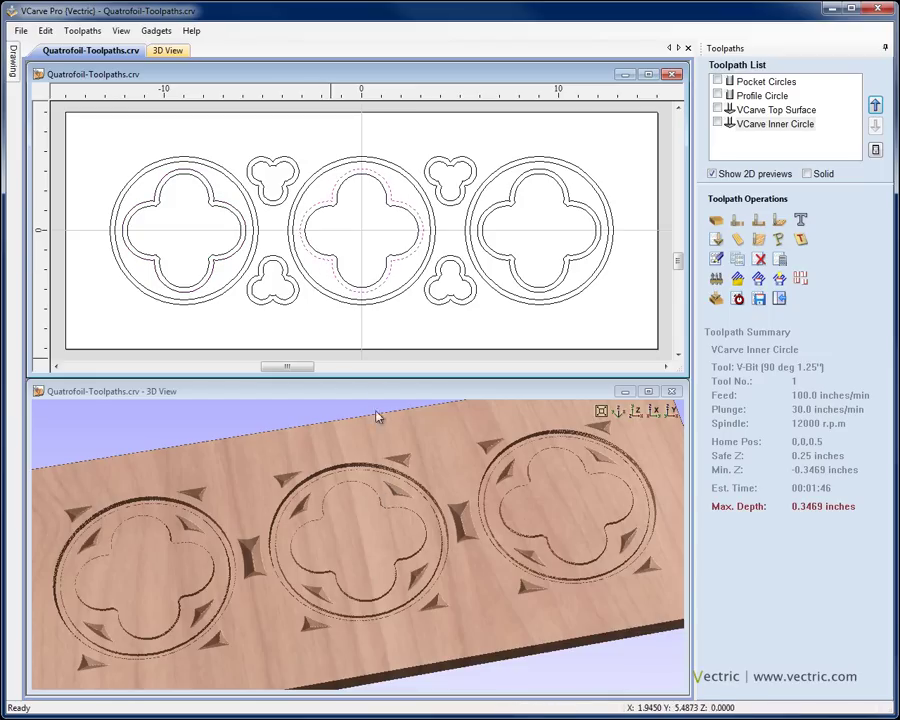
click(434, 300)
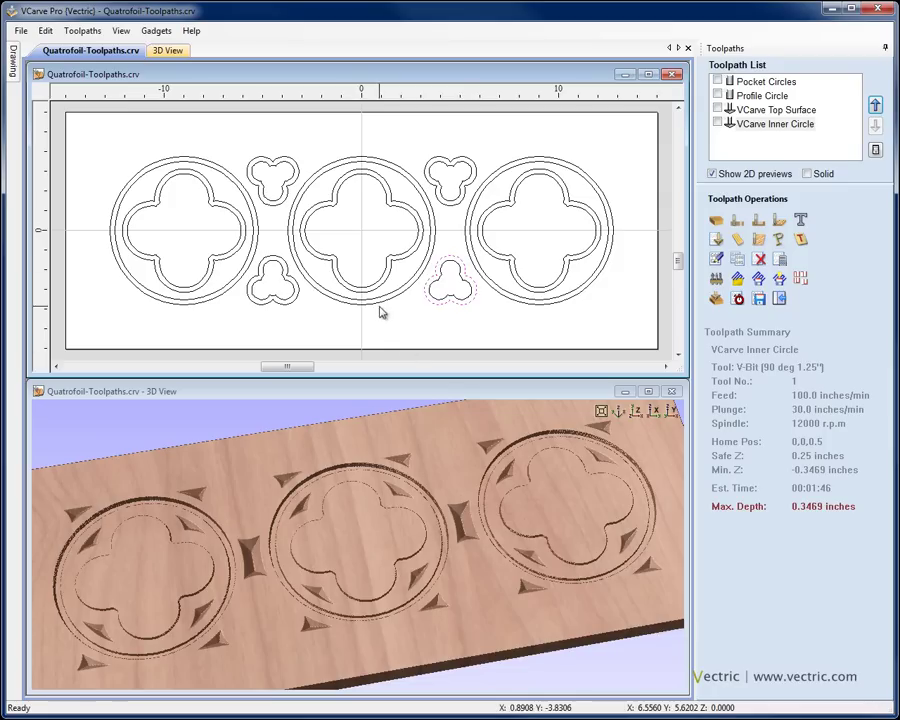
click(298, 296)
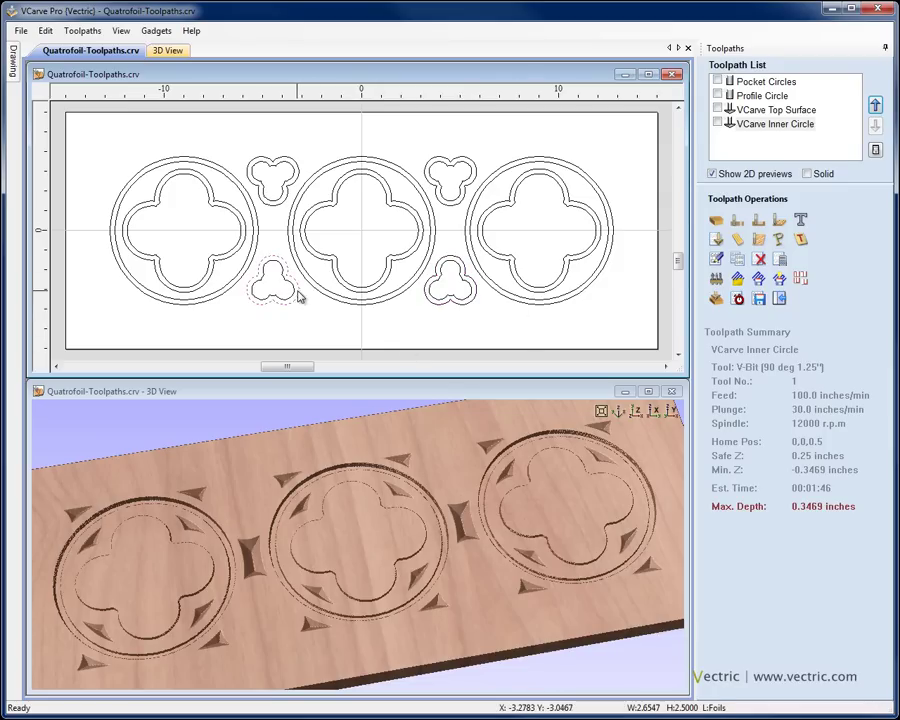
shift+click(281, 200)
shift+click(433, 190)
shift+click(454, 262)
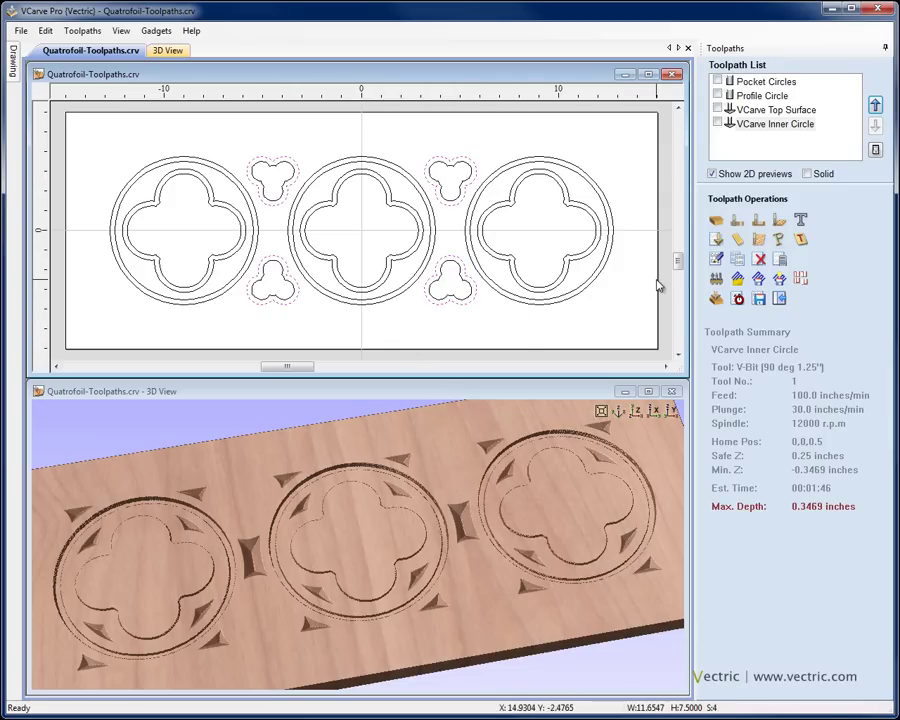
Calculate an inside profile toolpath named Quatrofoils for the selected trefoil outlines, with cut depth 0.25 inches and the 0.5 inch Ball Nose
click(740, 237)
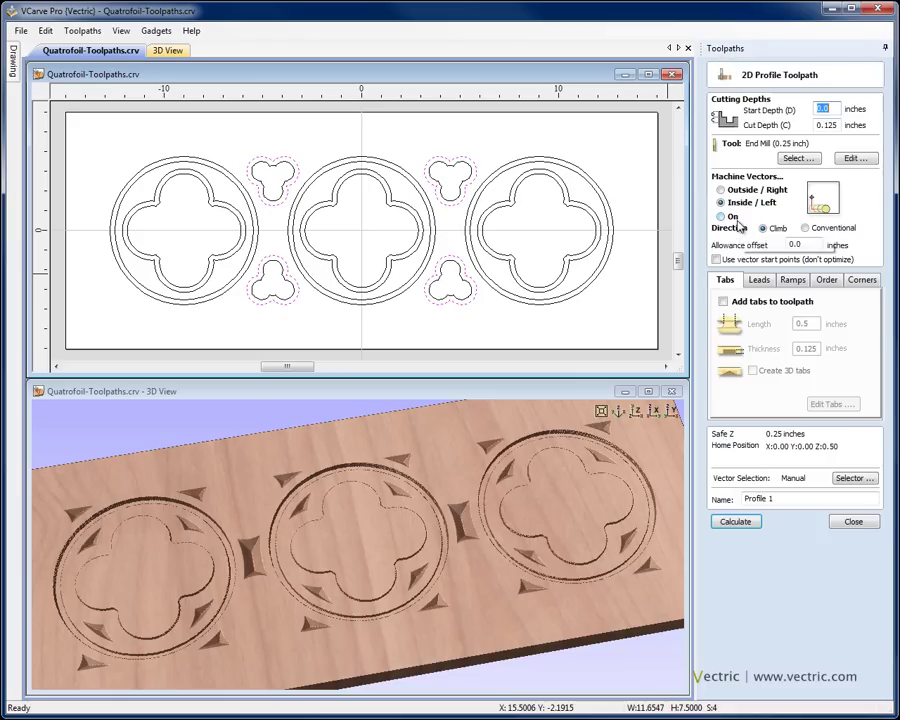
double_click(835, 125)
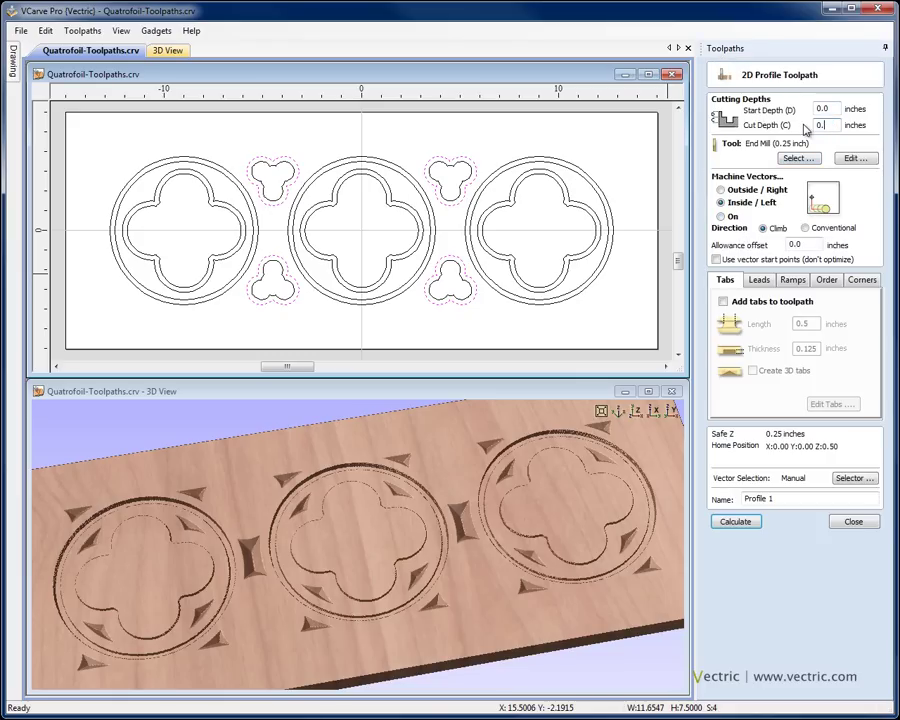
click(798, 158)
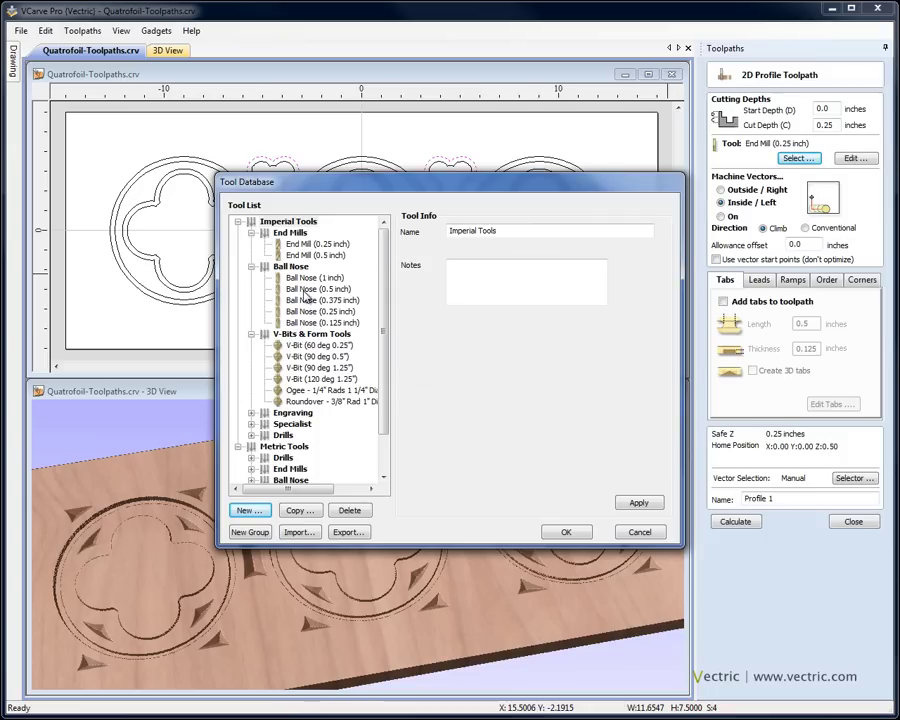
click(312, 289)
click(634, 504)
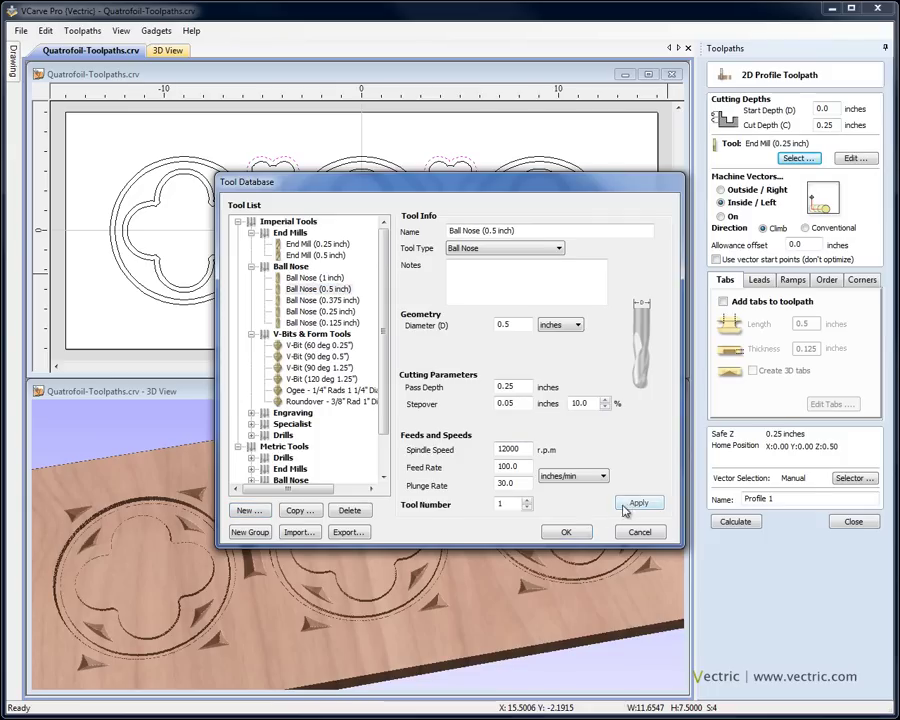
click(566, 531)
drag(773, 499, 700, 503)
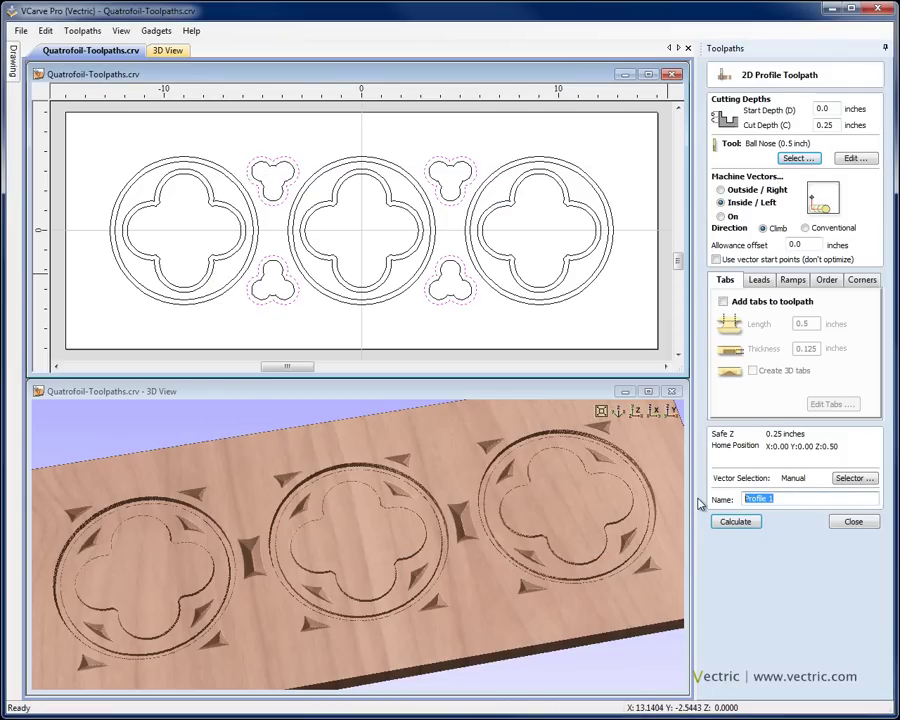
text(Quatrofoils)
click(735, 521)
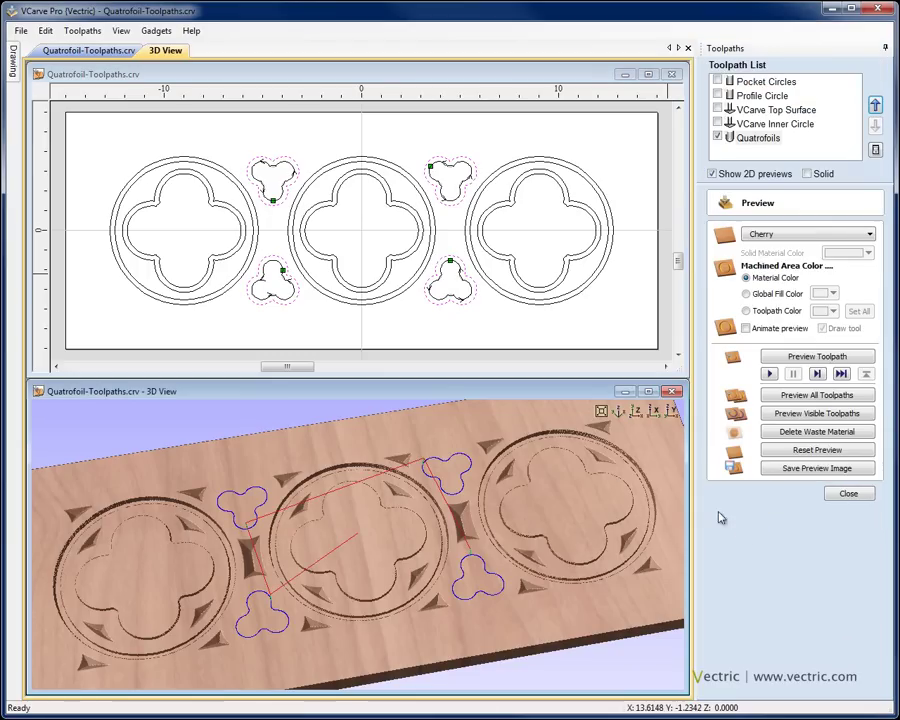
Rename the Quatrofoils toolpath to Trifoils in the toolpath manager and hide the manager
click(785, 139)
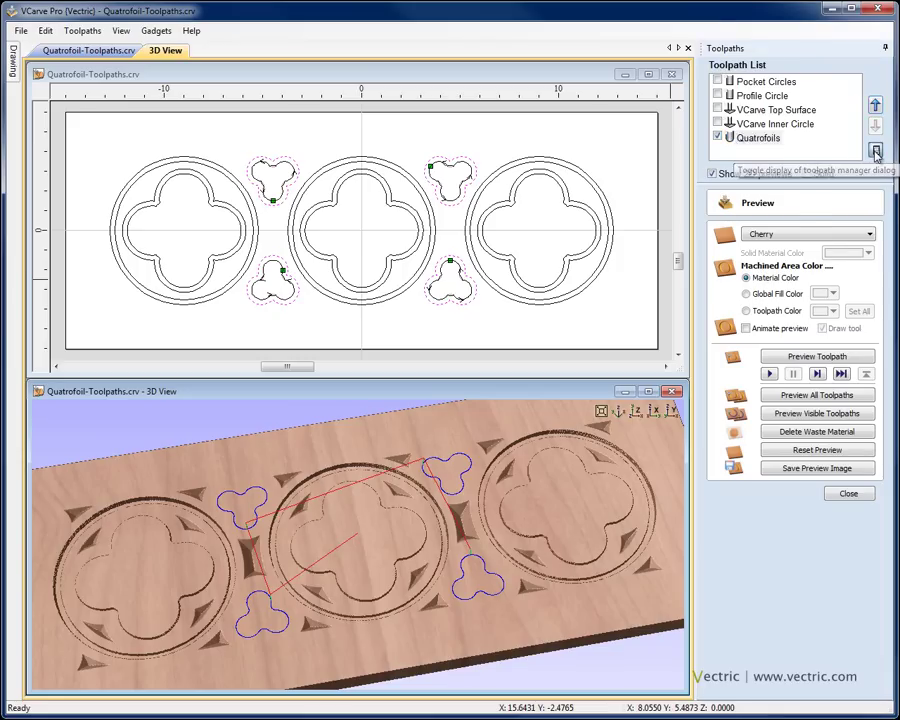
click(875, 152)
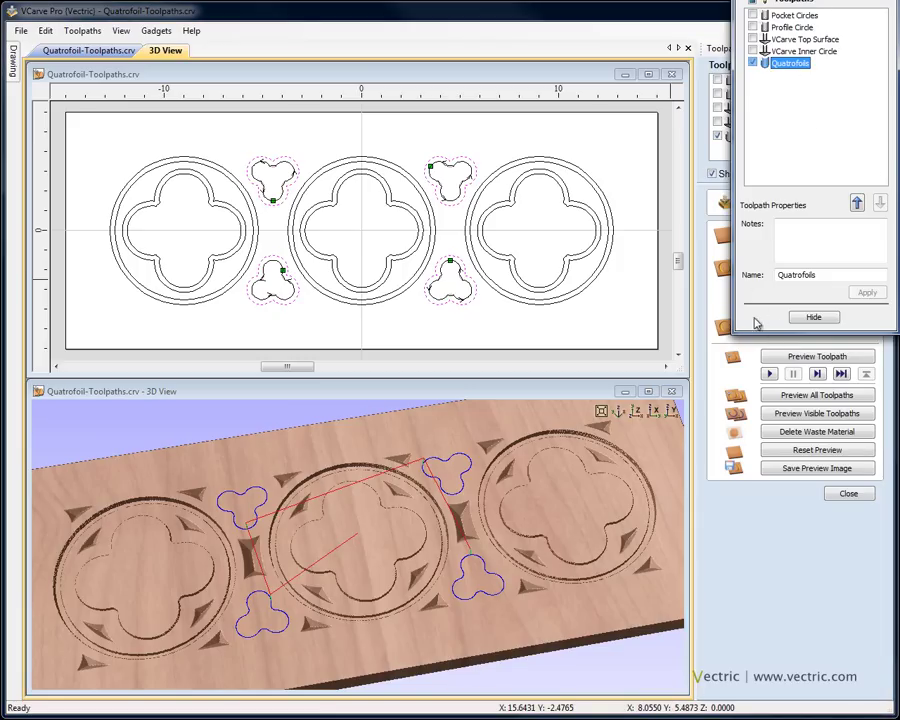
click(790, 275)
key(shift+Home)
text(Trif)
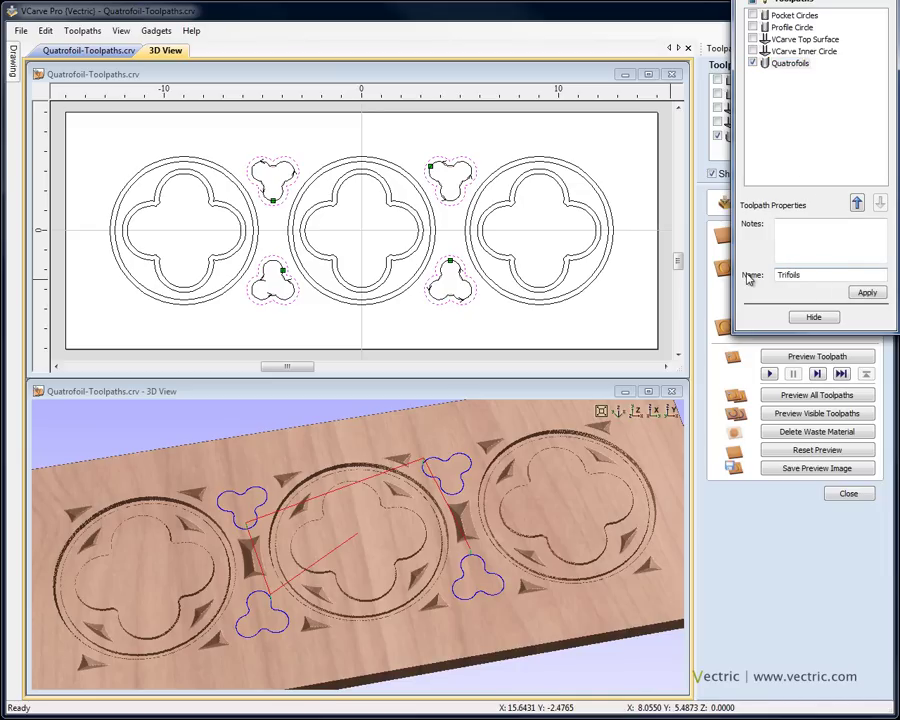
click(866, 292)
click(813, 316)
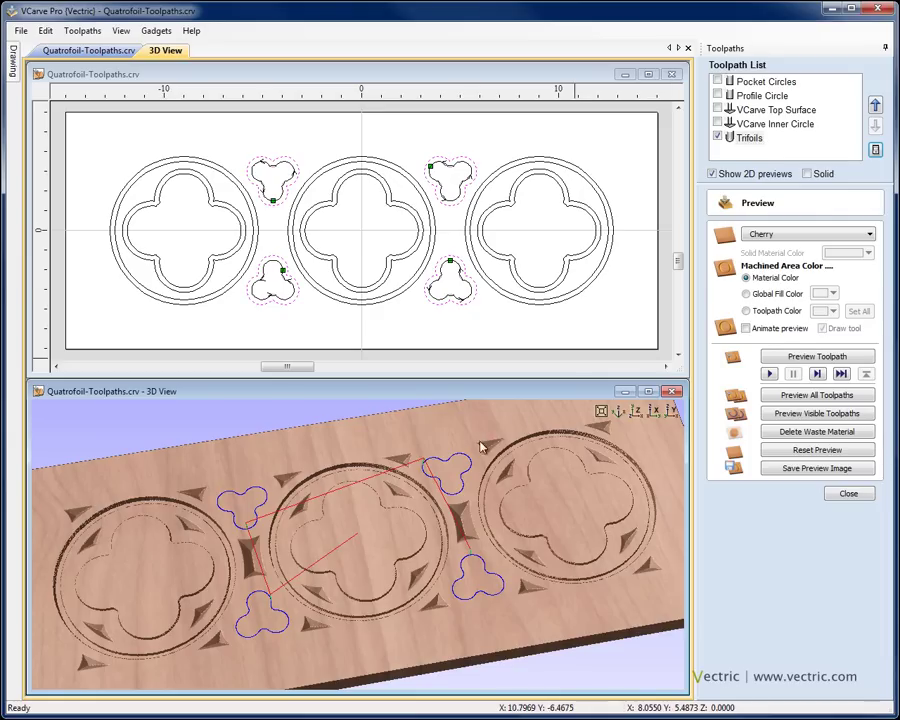
Preview the Trifoils toolpath's cut, close the preview, and clear the trefoil selection in the 2D view
click(774, 377)
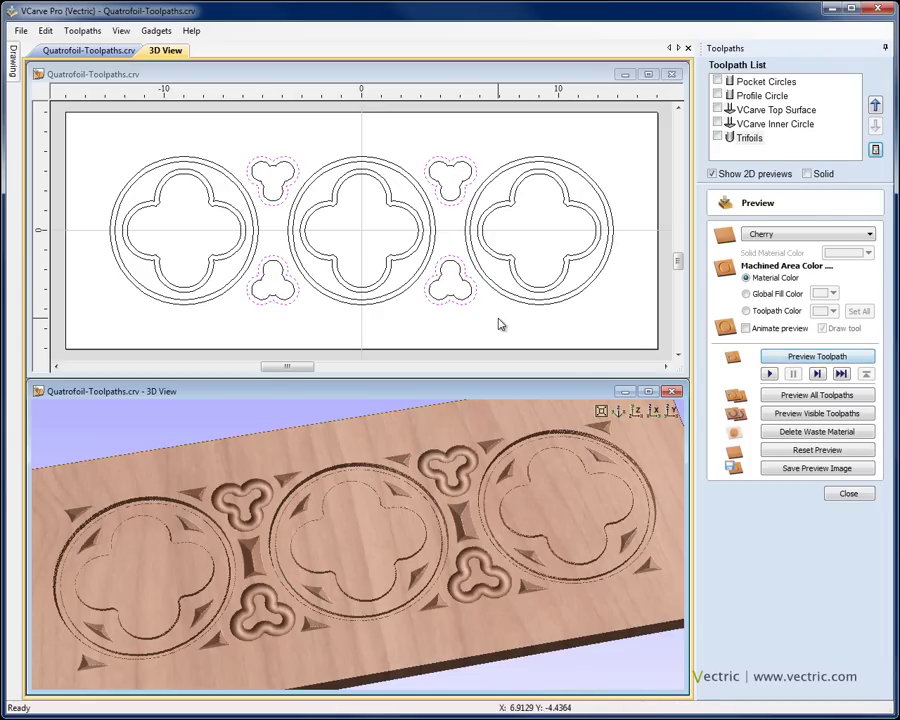
click(848, 494)
click(366, 297)
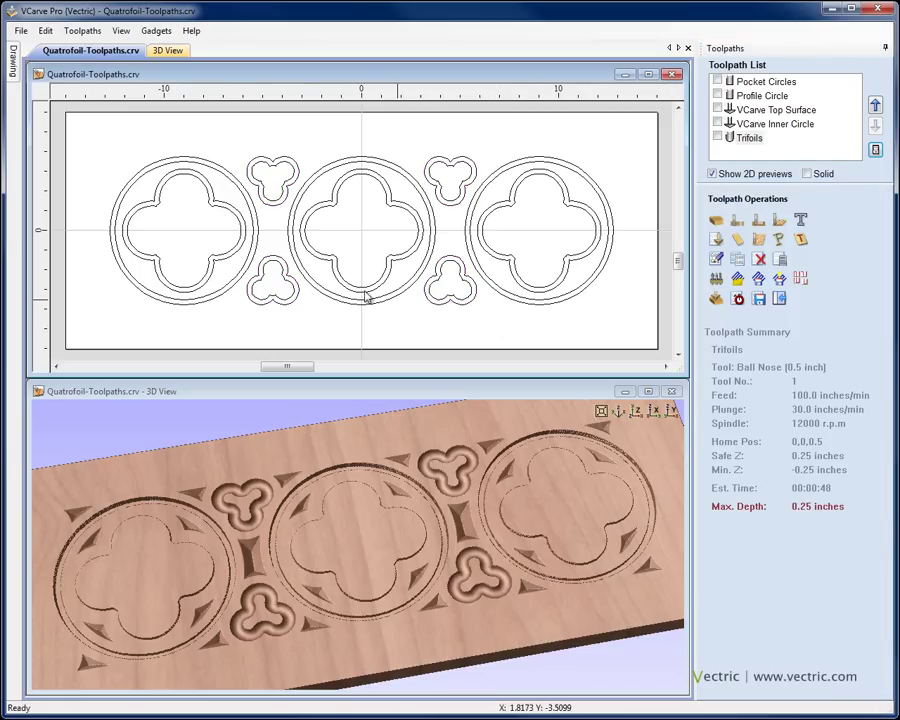
Calculate an inside profile toolpath named Quatrofoils for the outer outlines of the three large quatrefoils, with cut depth 0.375 inches and the 0.5 inch Ball Nose
click(228, 258)
shift+click(322, 254)
shift+click(494, 258)
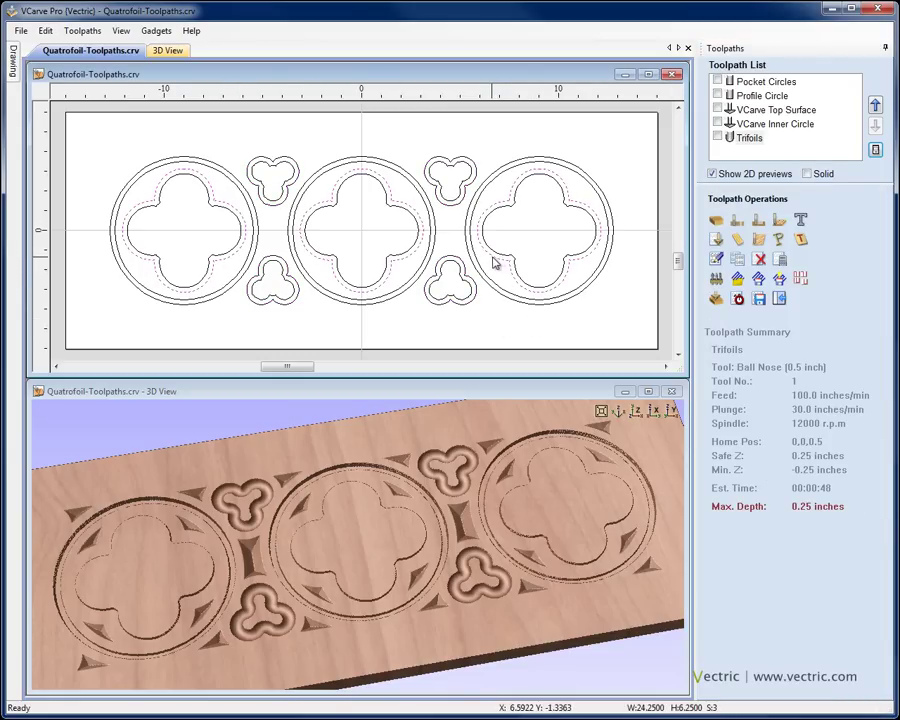
click(737, 221)
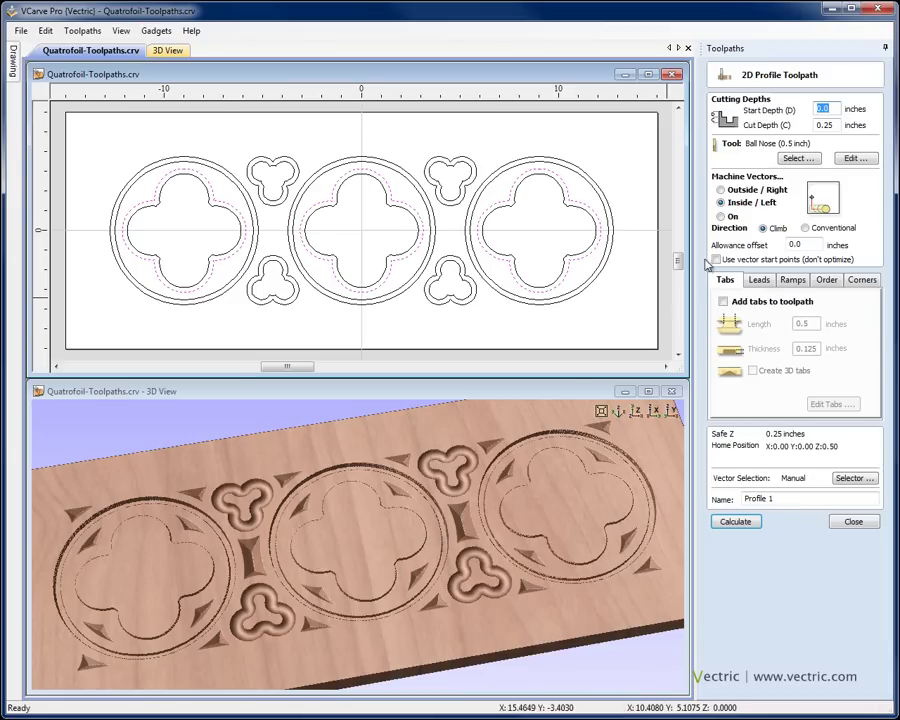
key(Tab)
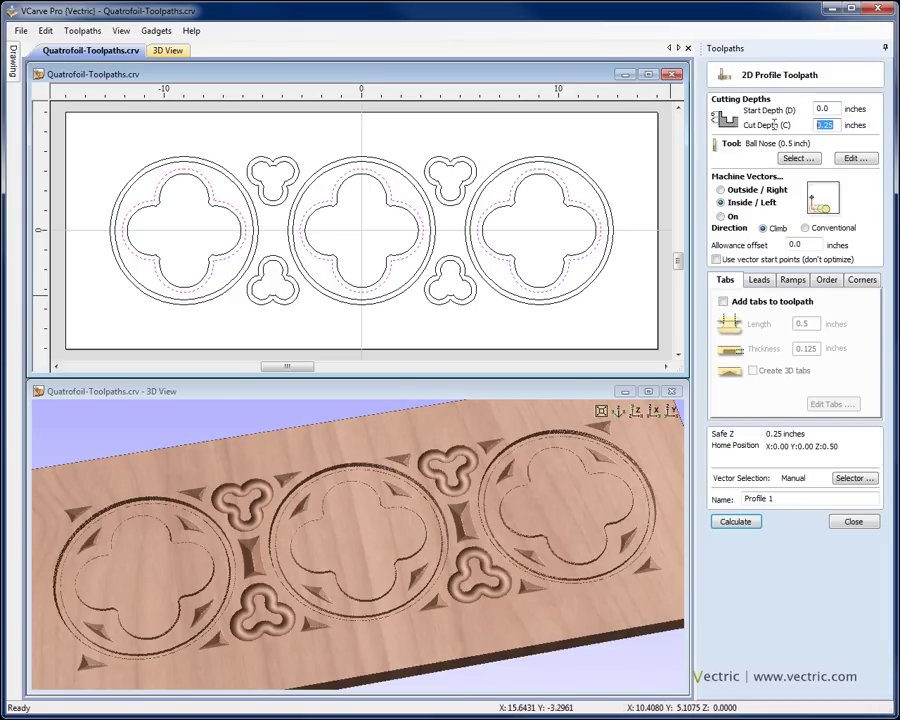
text(0.375)
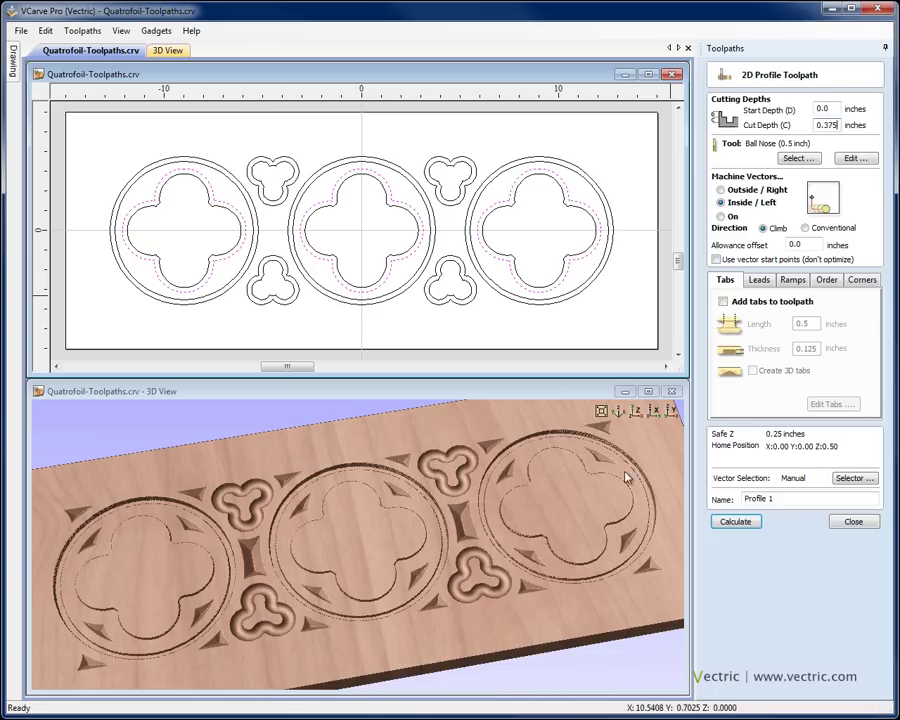
drag(775, 498, 683, 506)
text(Quat)
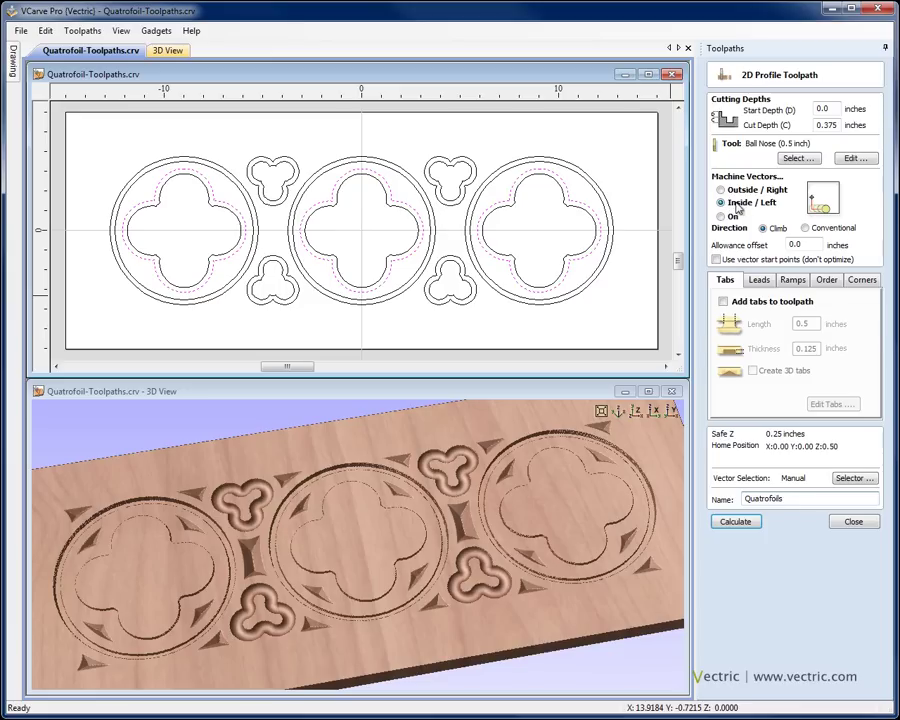
click(741, 523)
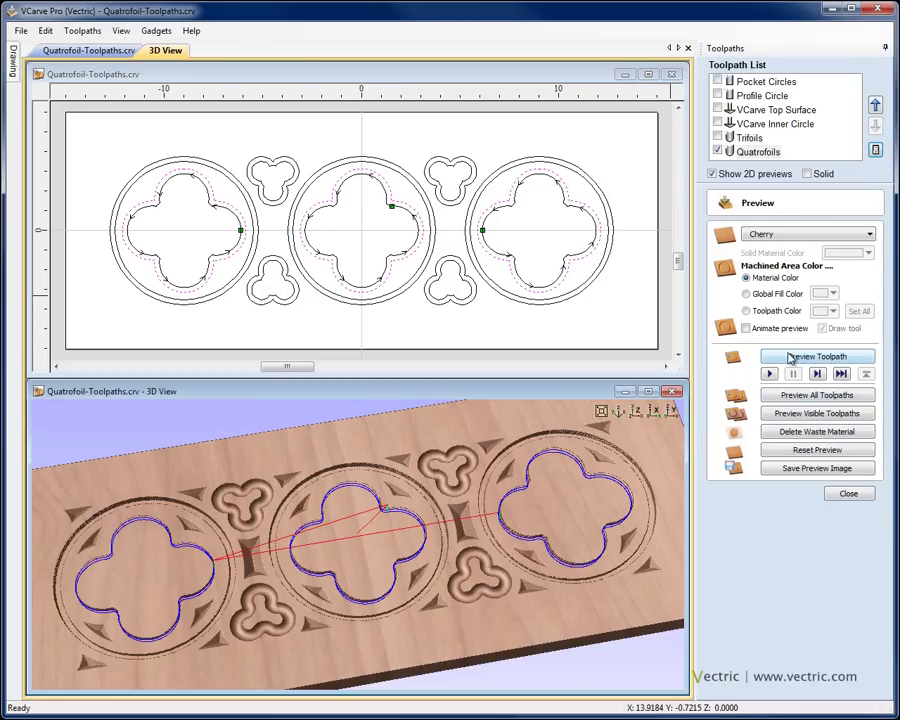
Preview the Quatrofoils toolpath's cut, inspect it in the 3D view, and close the preview
click(790, 358)
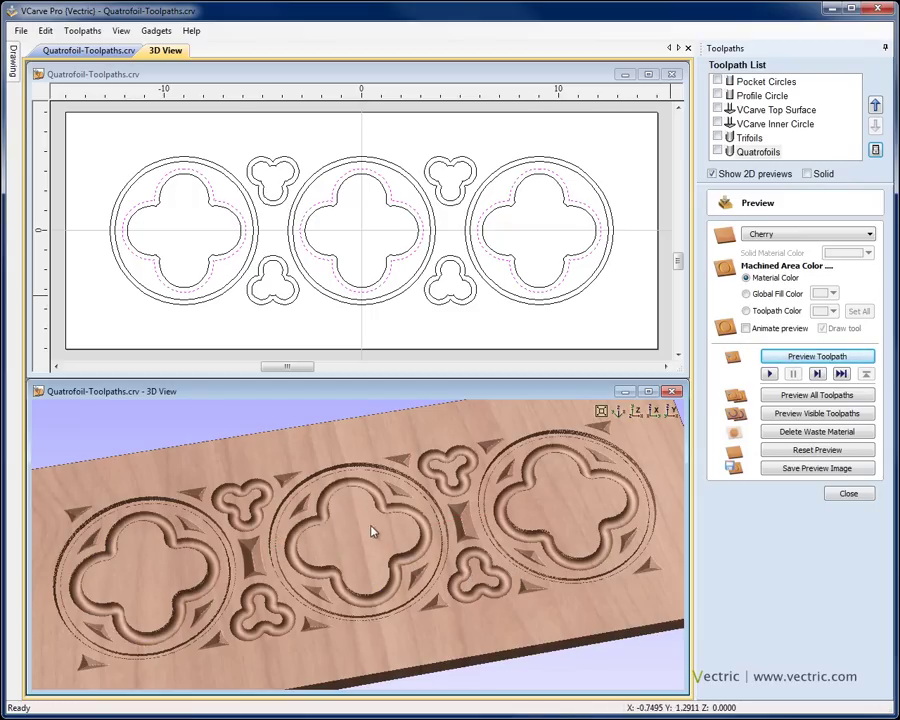
scroll(376, 546, down, 3)
scroll(370, 562, up, 3)
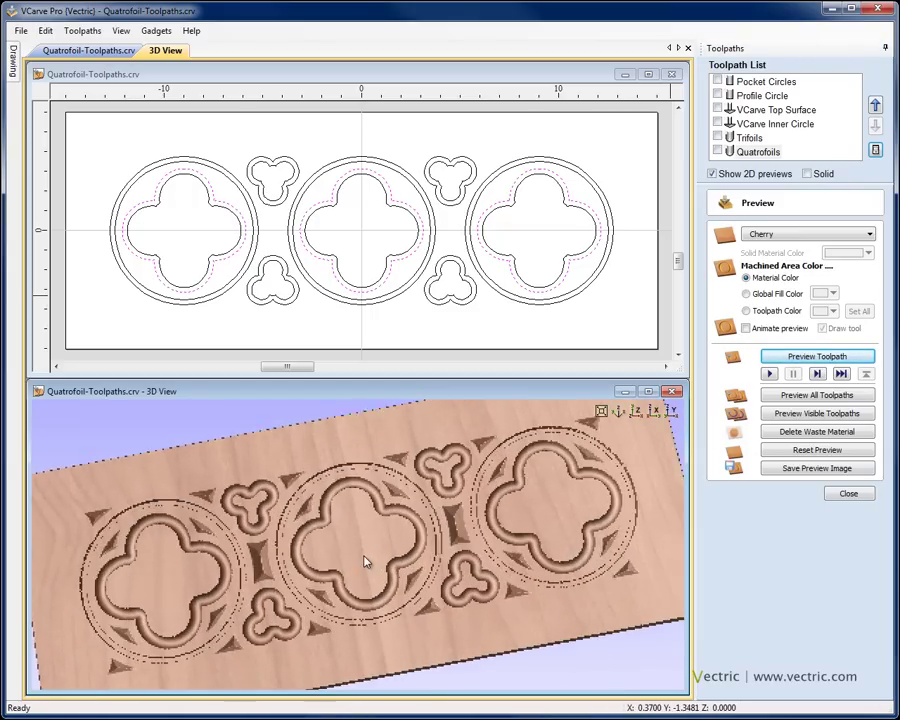
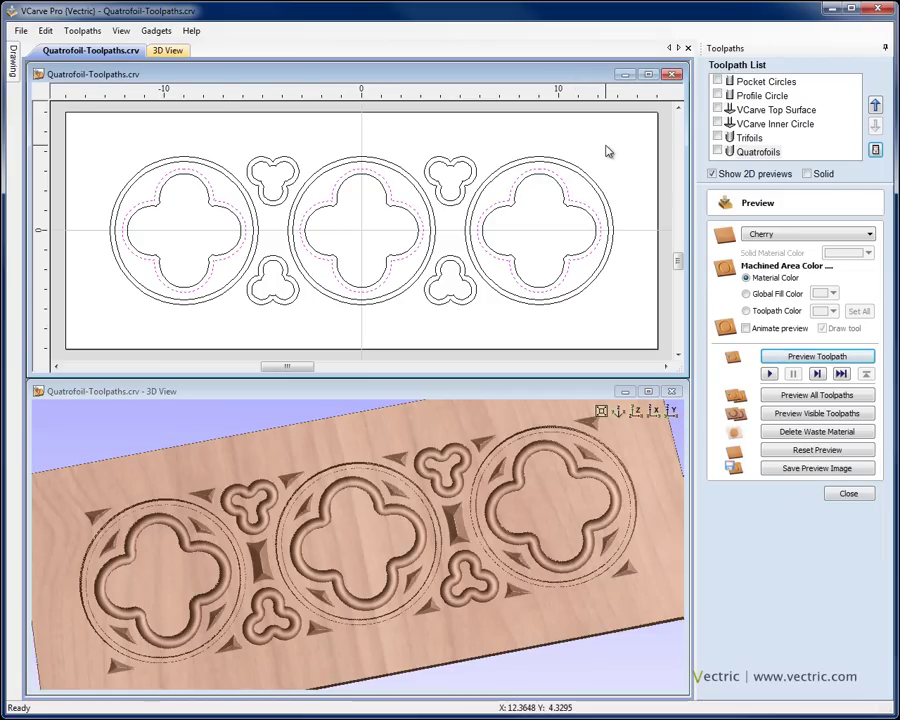
click(845, 499)
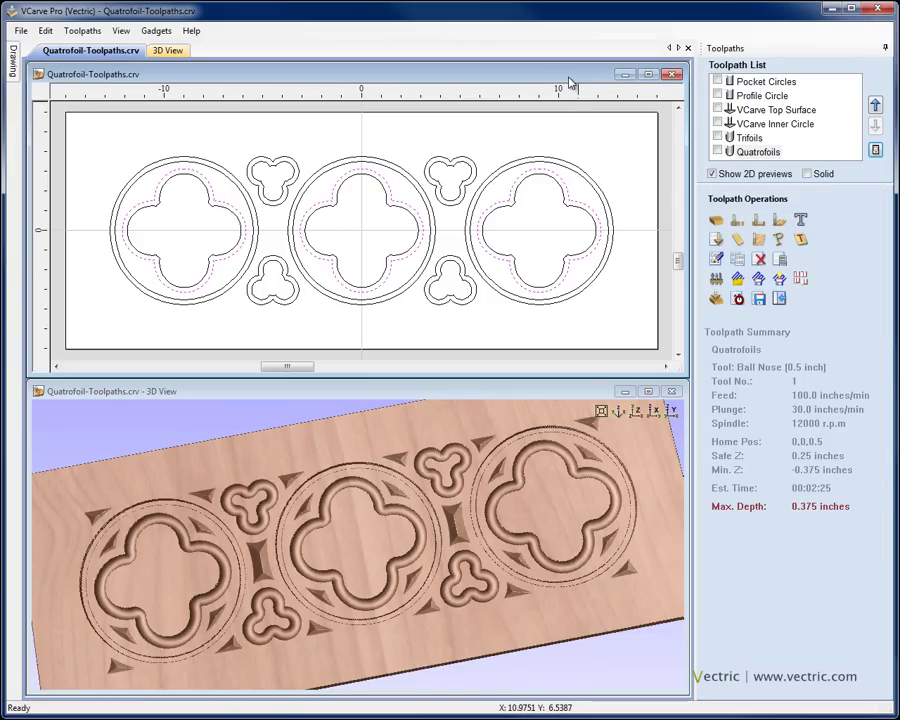
Hide the Foils layer, and make the Top and Bottom Grooves layer active and visible
key(ctrl+l)
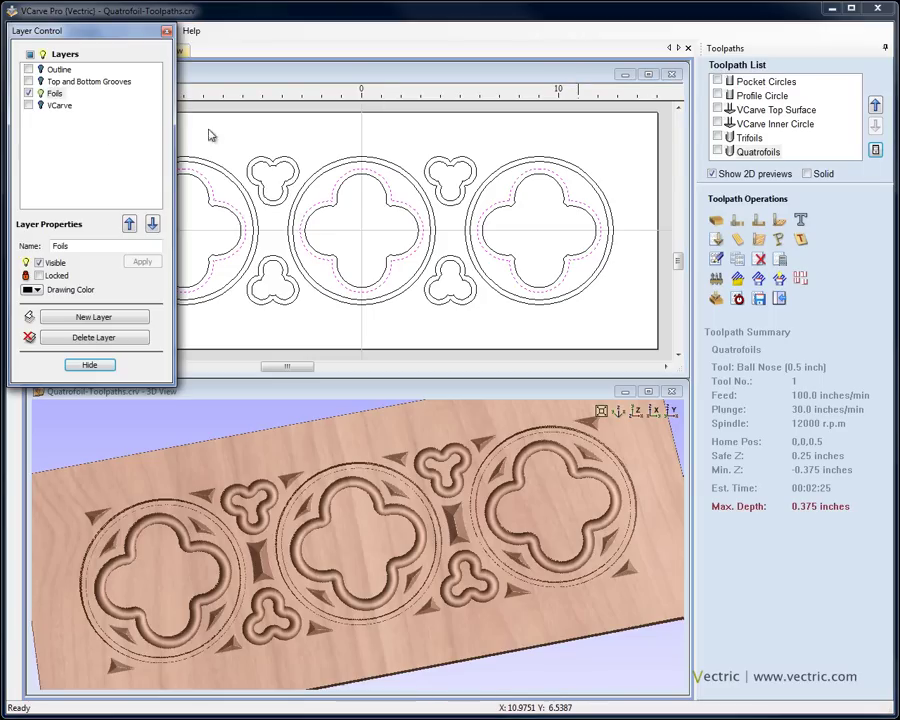
click(28, 94)
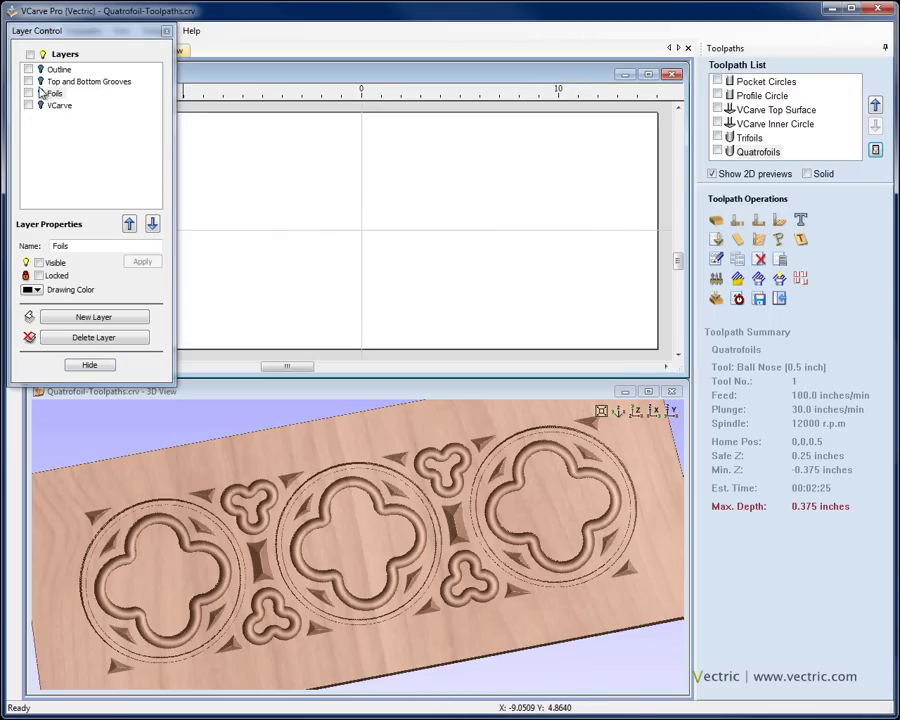
click(56, 82)
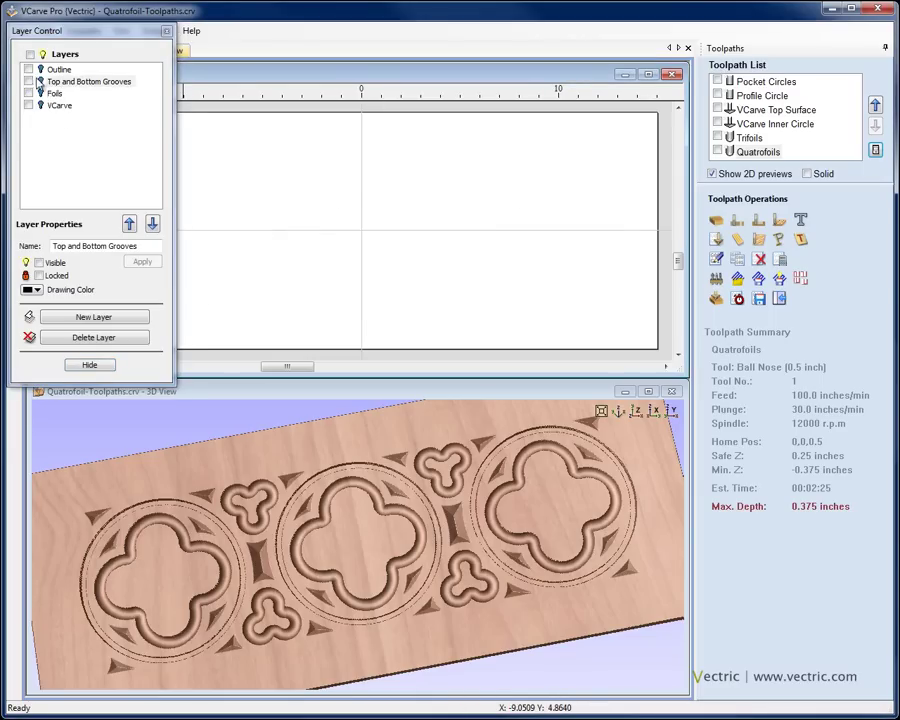
click(28, 82)
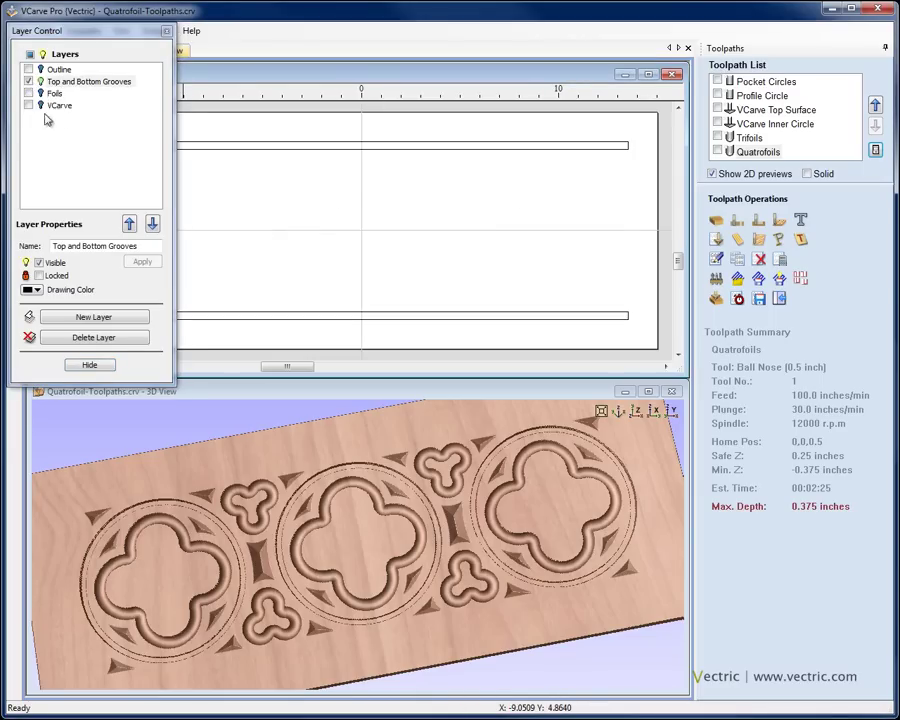
click(91, 365)
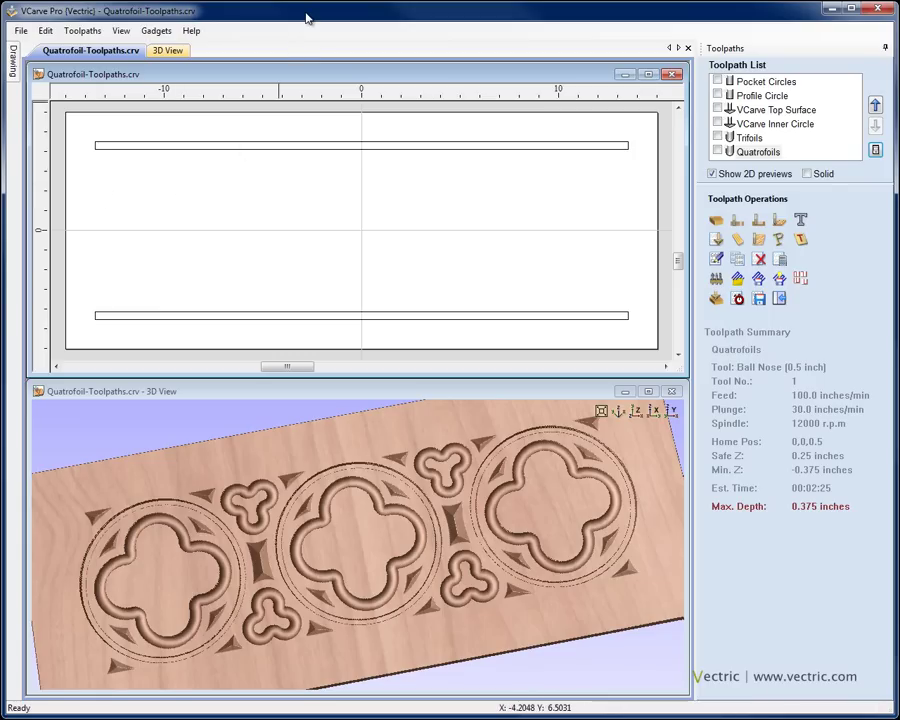
Draw a 27-inch horizontal centre line through each of the two groove rectangles, from one short side's midpoint to the other's
key(F9)
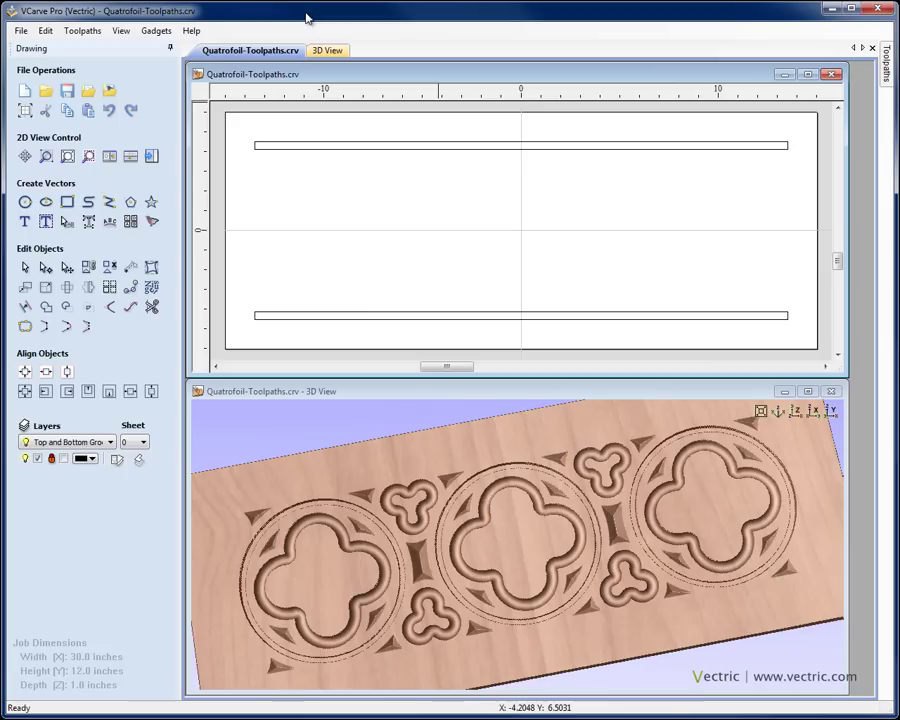
click(109, 201)
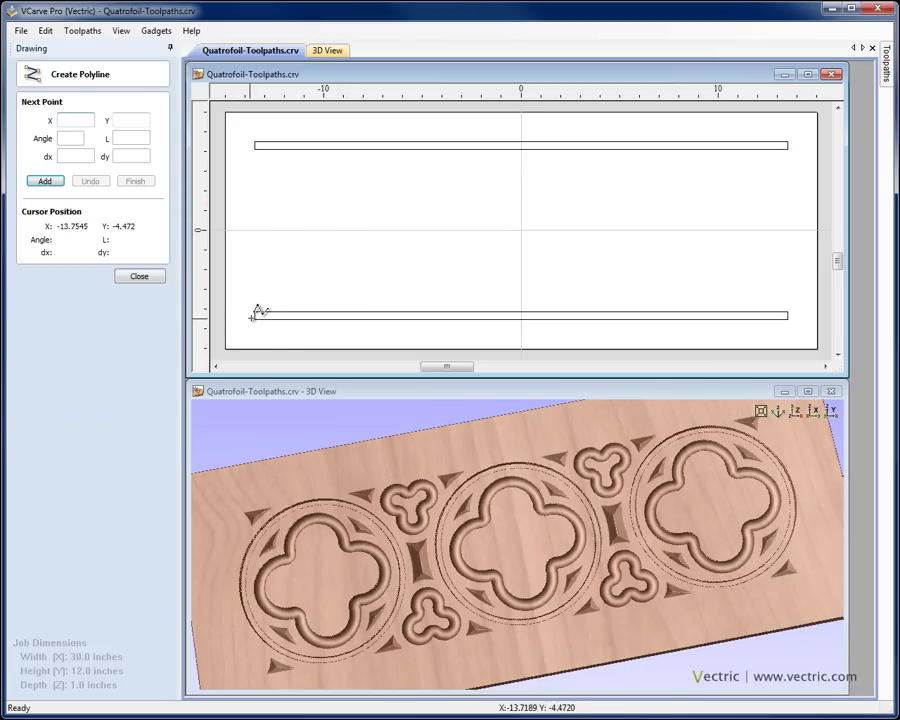
click(254, 316)
click(786, 316)
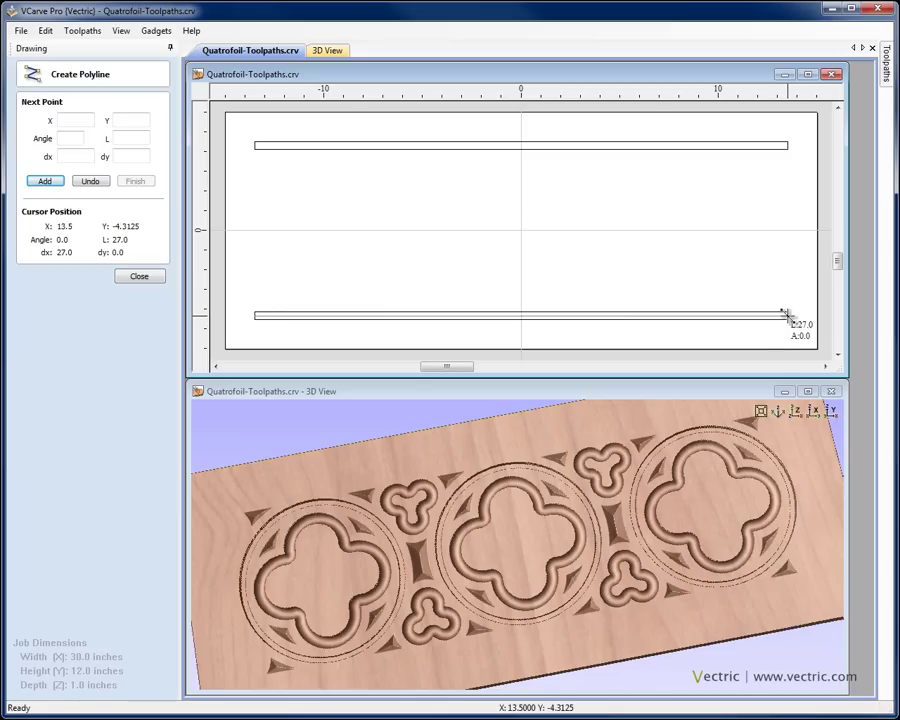
right_click(788, 332)
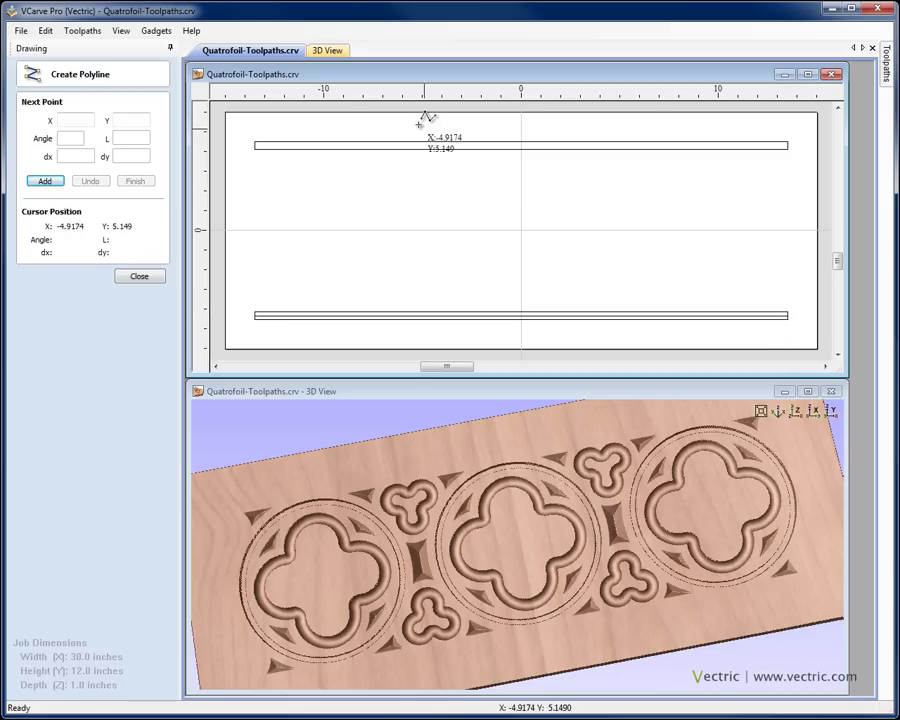
click(254, 143)
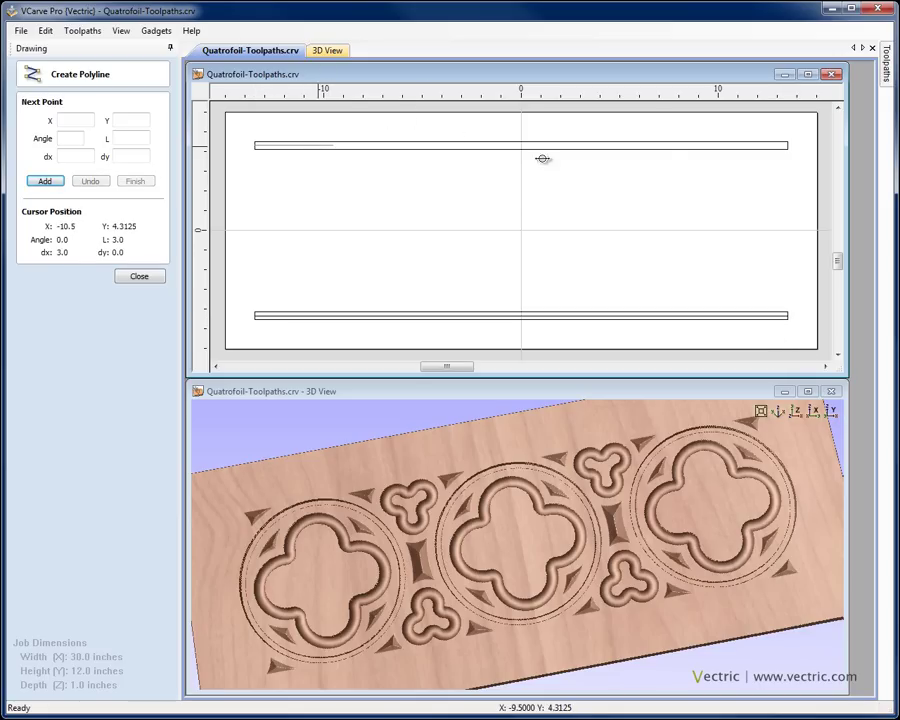
click(786, 145)
right_click(685, 173)
key(Escape)
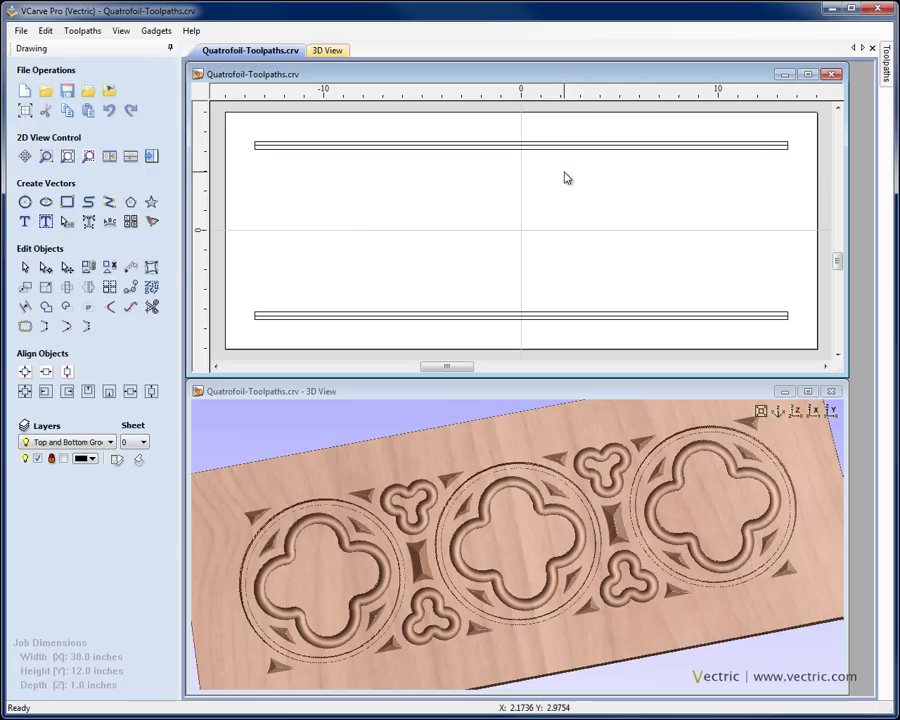
Set up a profile toolpath running on the two groove centre lines, with cut depth 0.1875 inches and the 0.375 inch Ball Nose
click(588, 150)
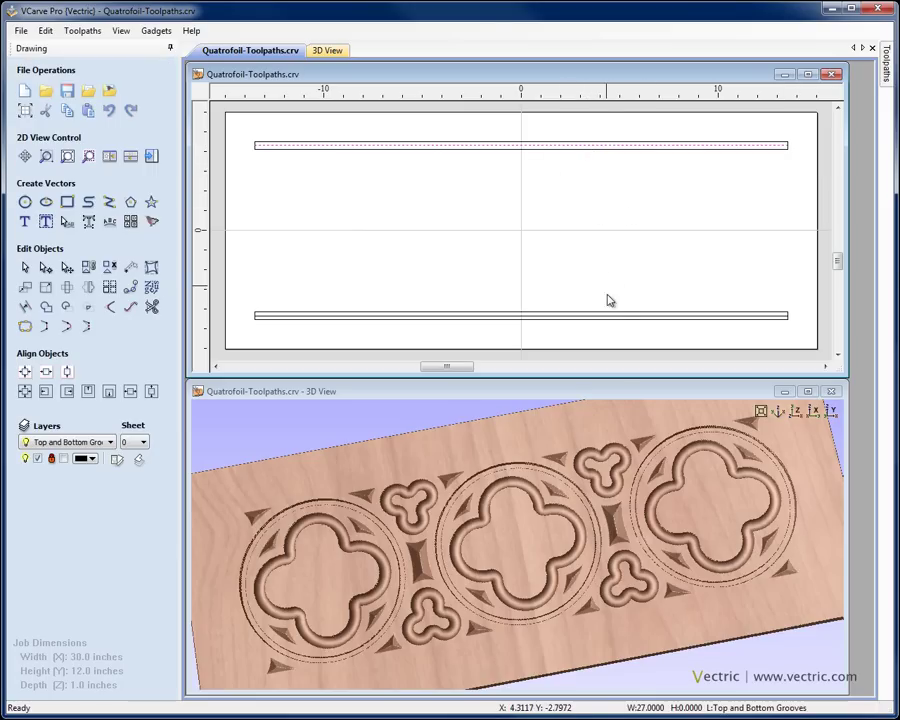
shift+click(609, 315)
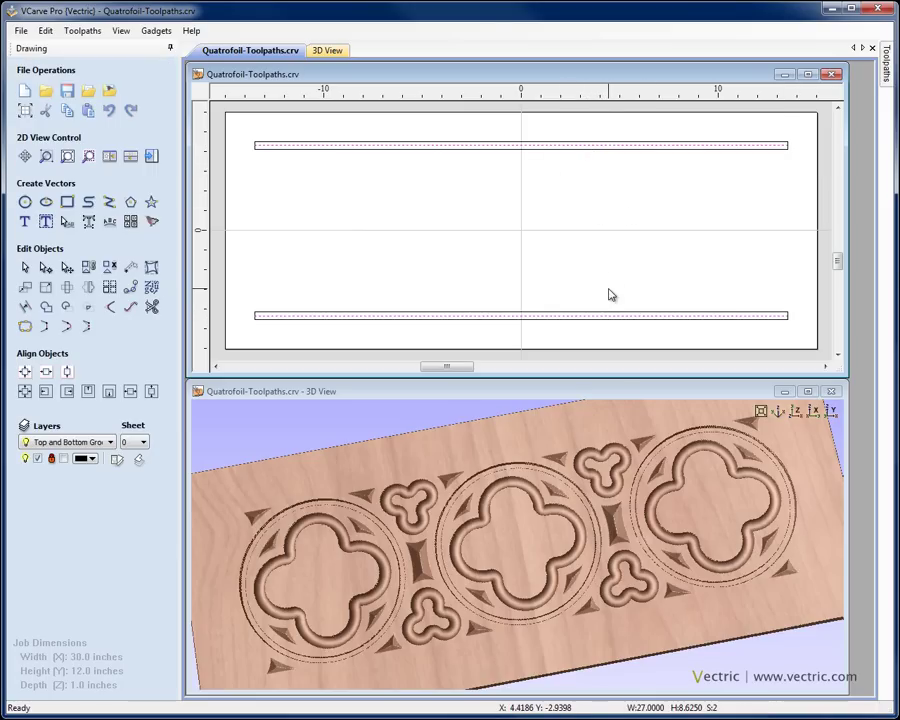
key(F12)
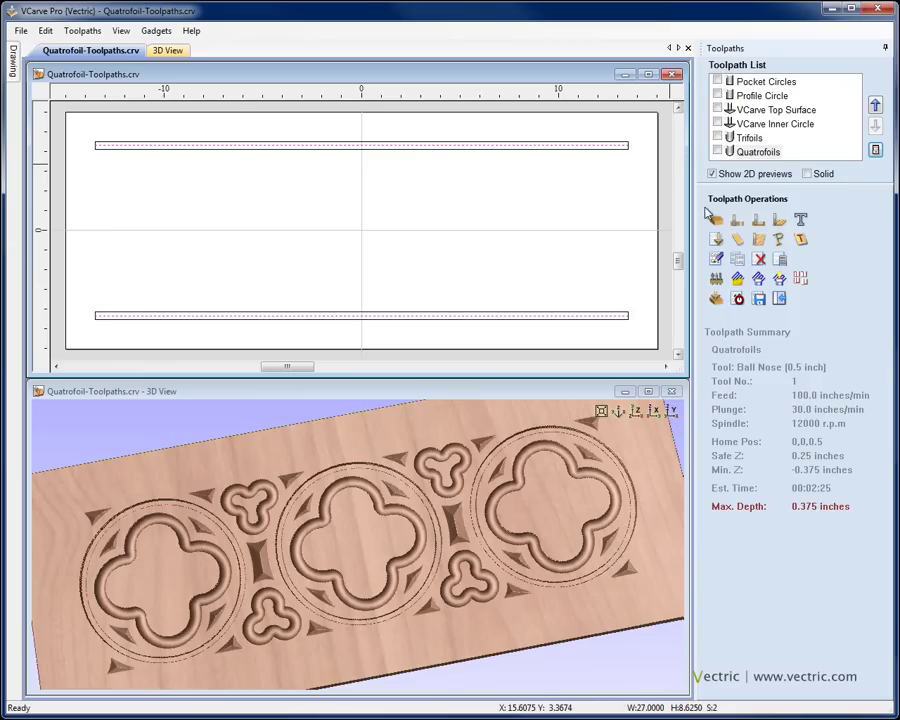
click(735, 219)
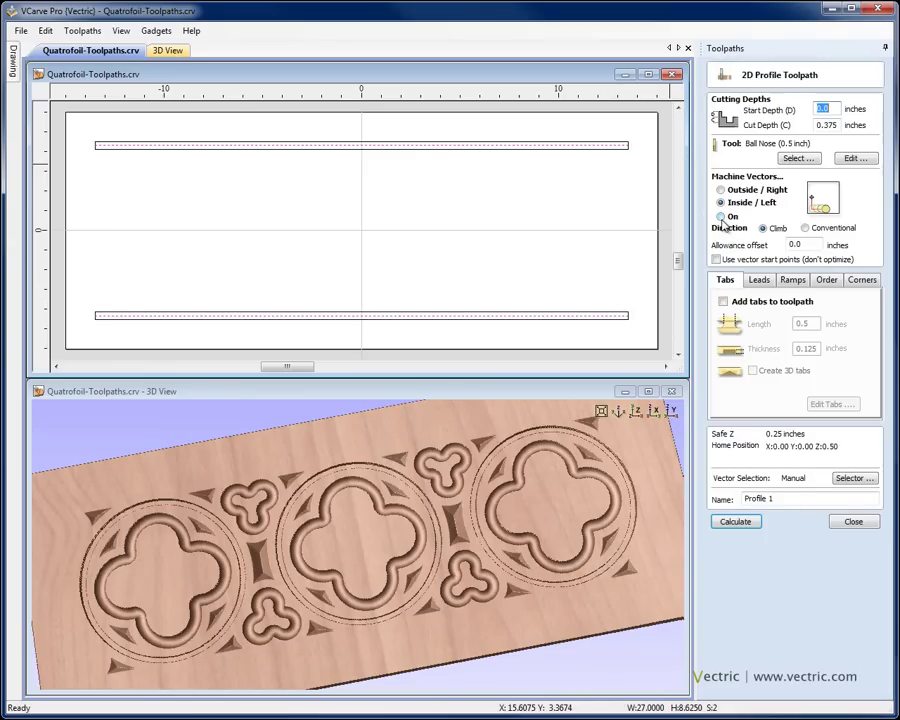
click(721, 217)
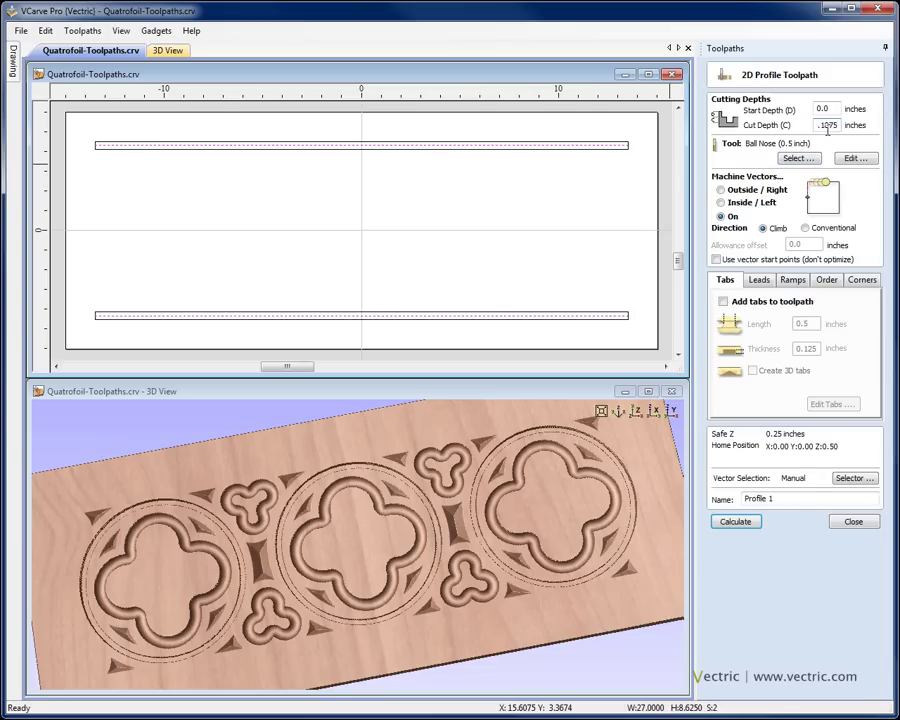
click(796, 159)
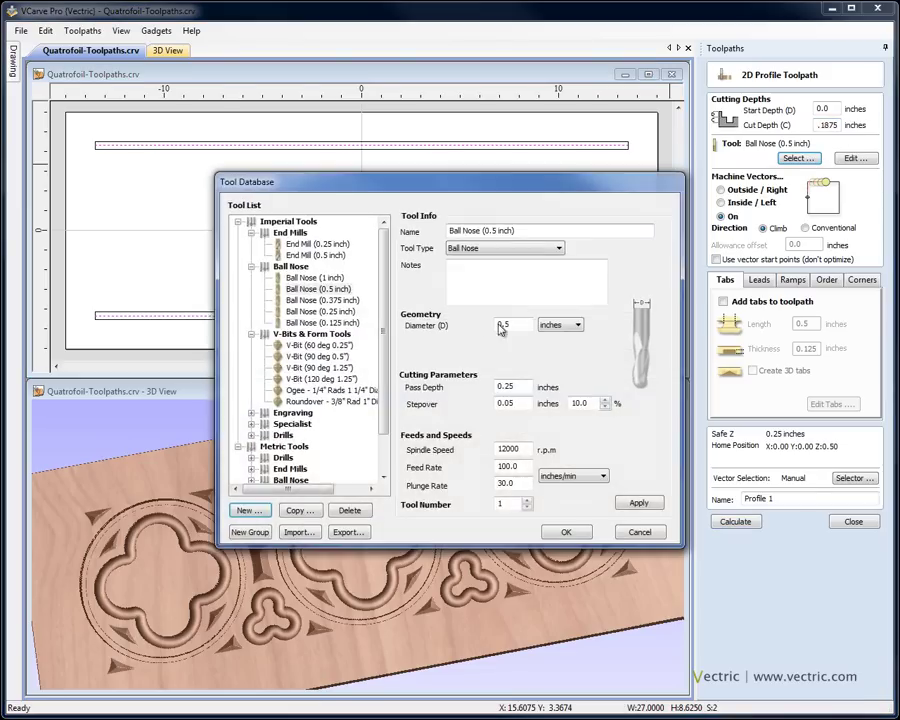
click(326, 301)
double_click(327, 306)
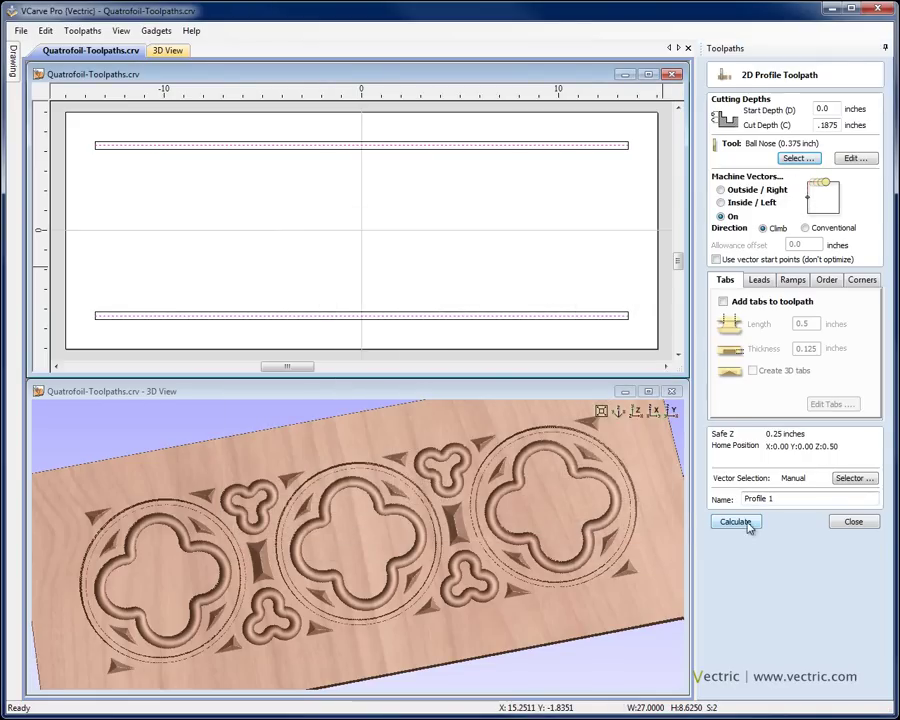
Name the profile toolpath Top and Bottom Grooves and calculate it
double_click(785, 508)
key(BackSpace)
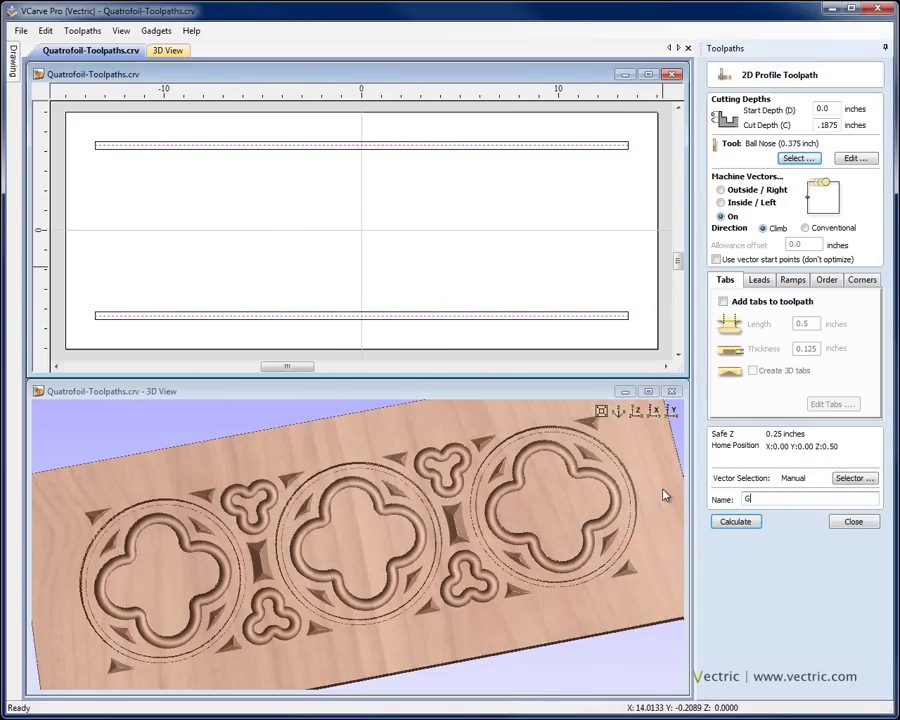
text(Top and Botto)
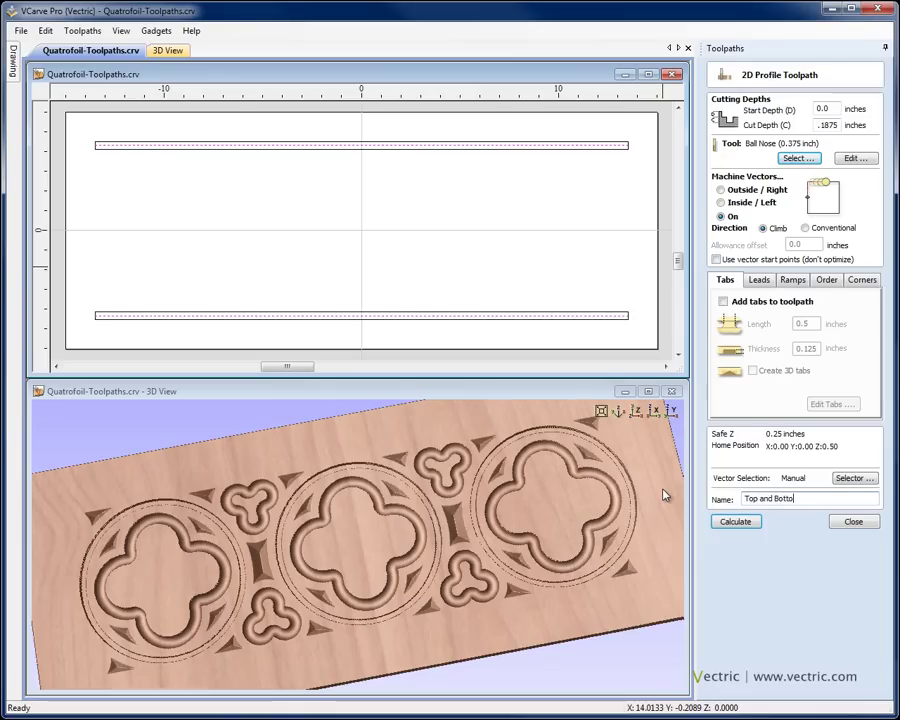
text(m Grooves)
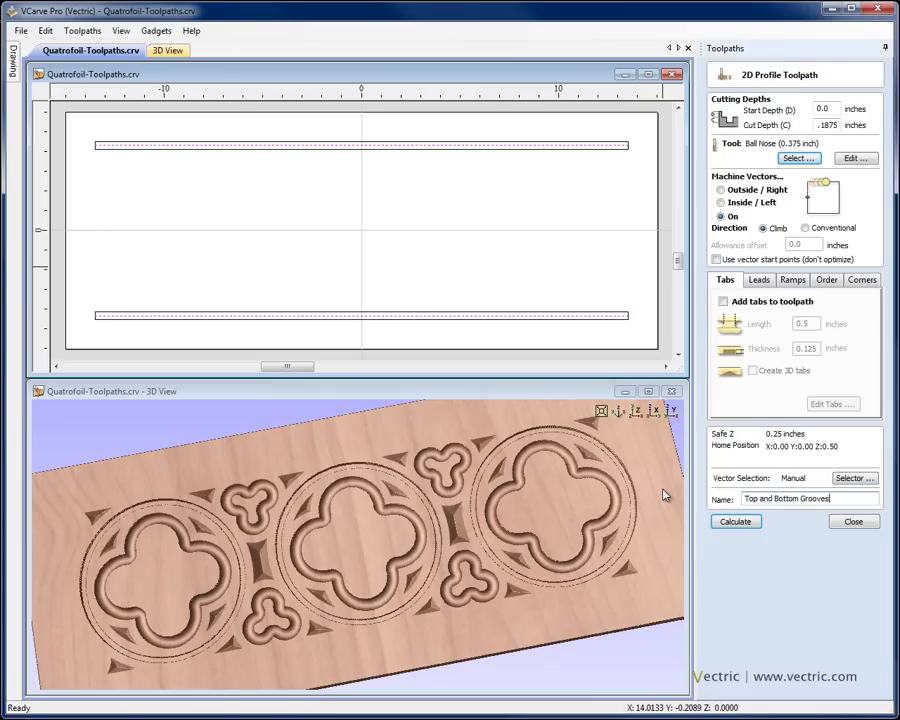
click(742, 521)
Preview the Top and Bottom Grooves toolpath's cut, inspect the panel in the 3D view, and close the preview
click(777, 374)
drag(415, 492, 468, 541)
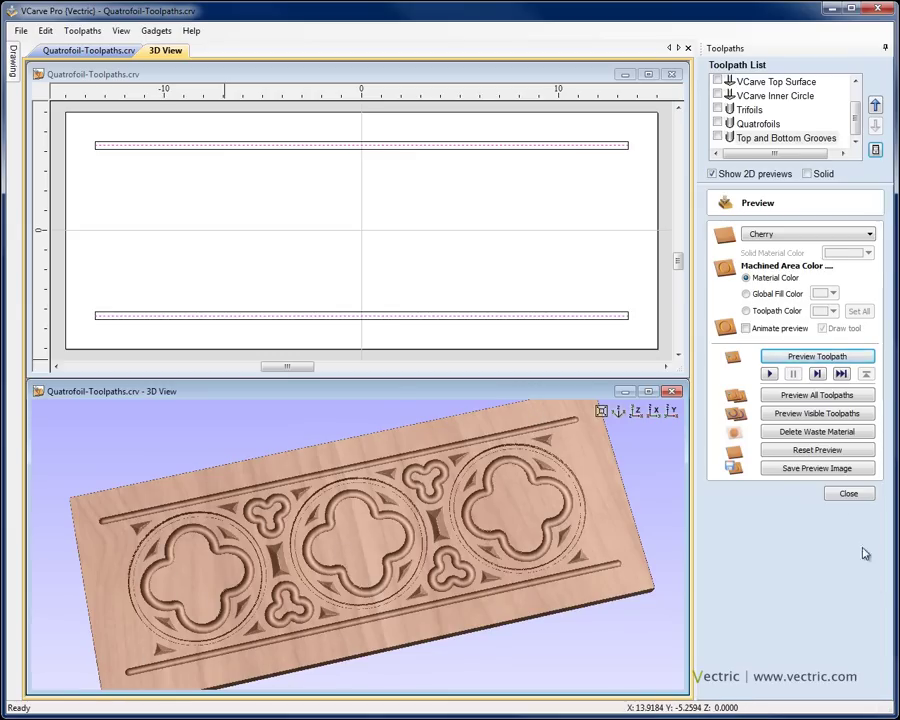
click(847, 495)
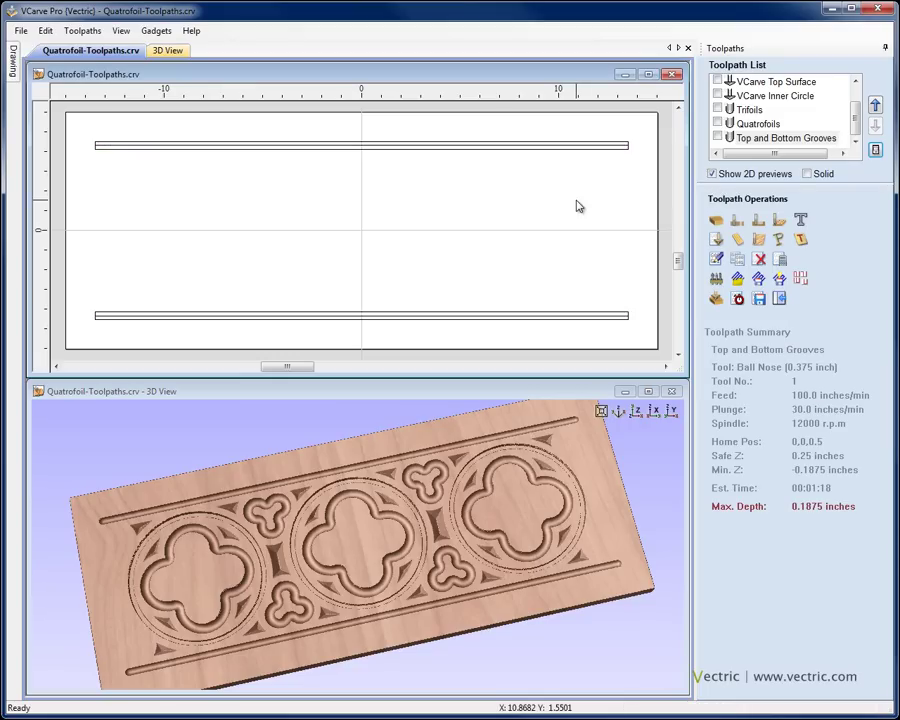
Hide the Top and Bottom Grooves layer, and make the Outline and Foils layers visible
key(ctrl+l)
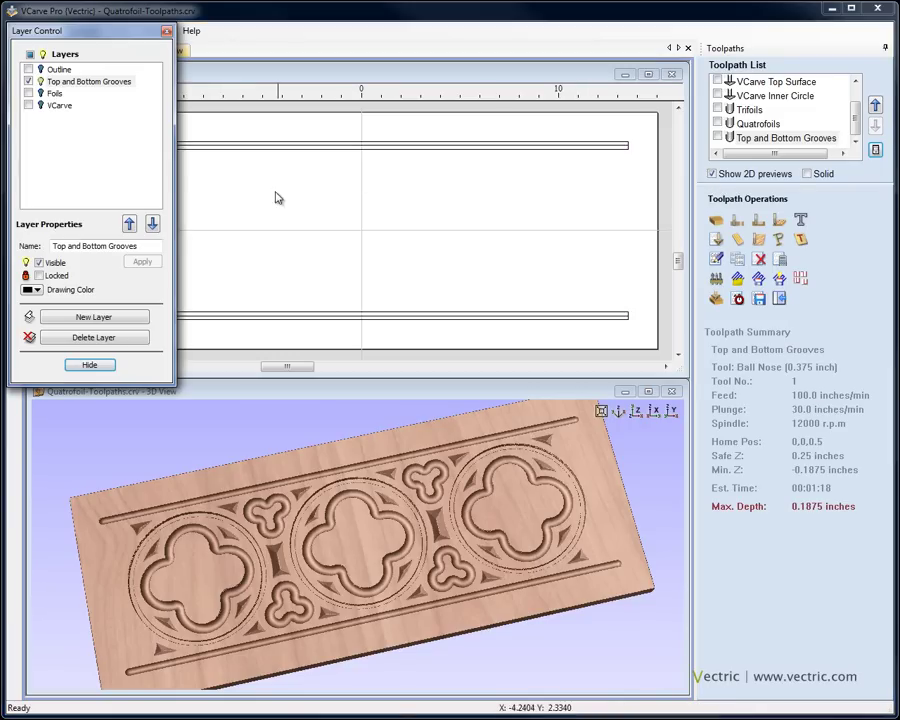
click(29, 81)
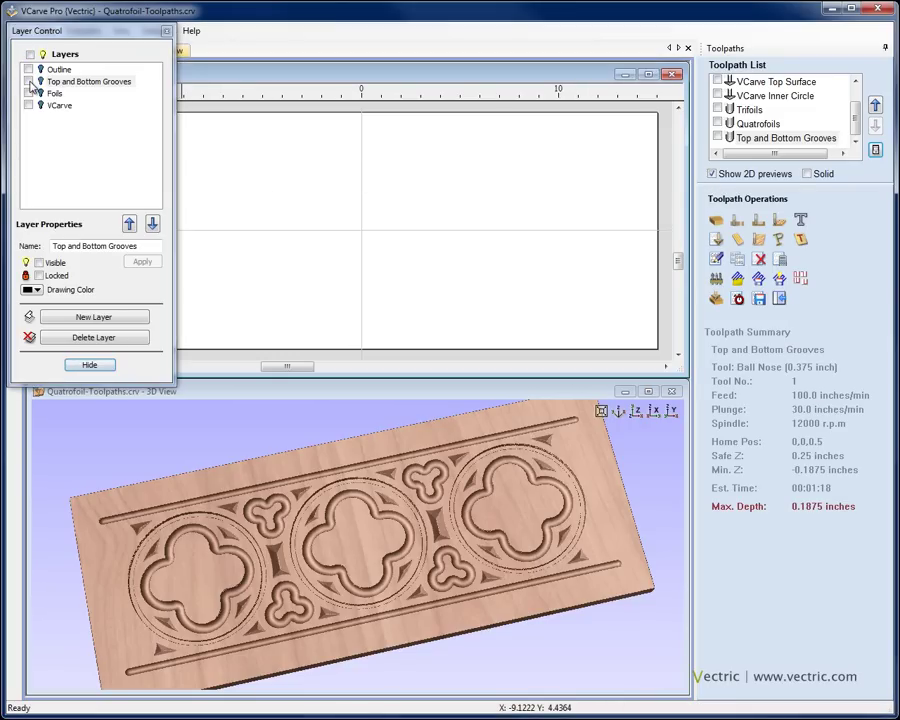
click(28, 69)
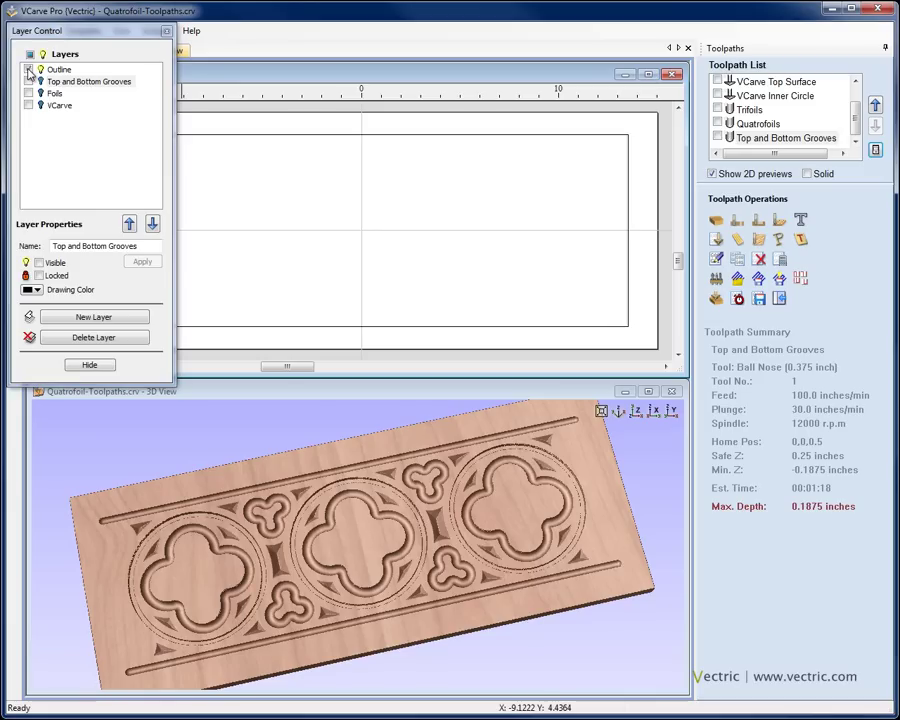
click(28, 93)
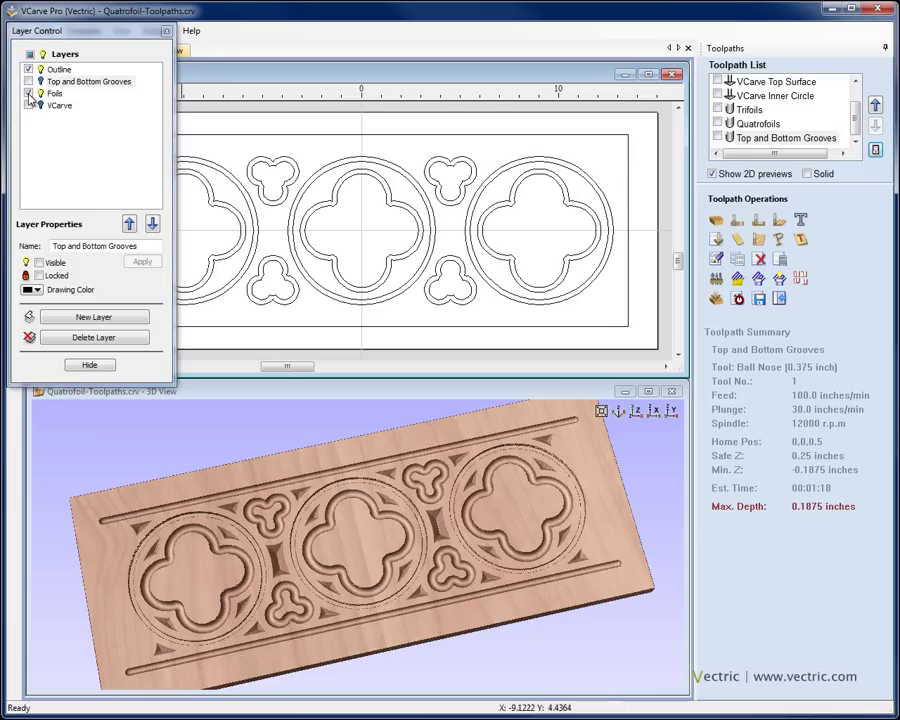
click(90, 366)
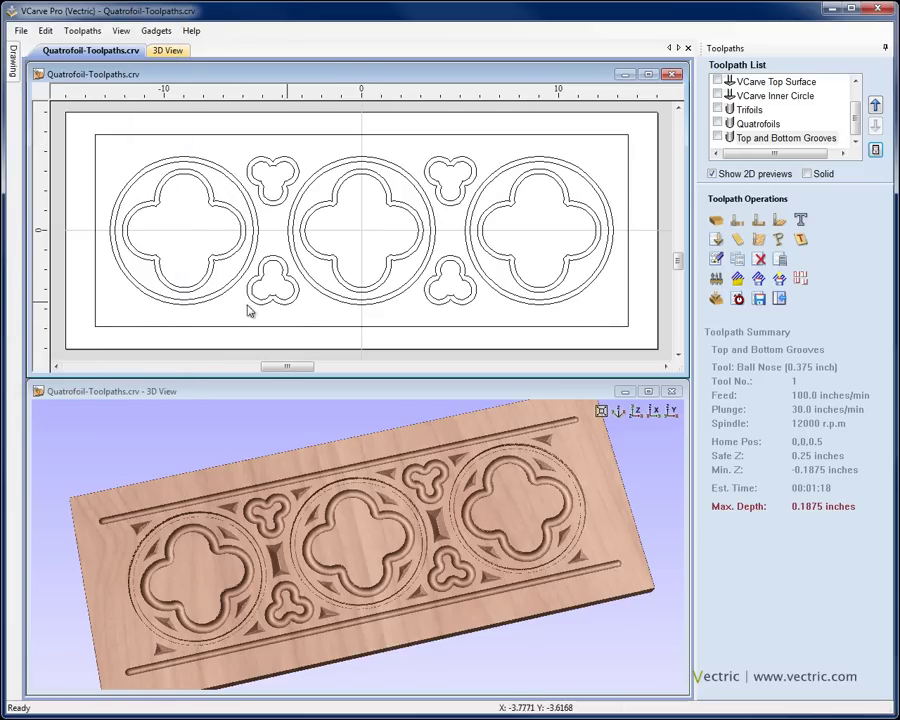
Select the panel's rectangular outline together with the inner outlines of the three quatrefoils and four trefoils
click(191, 327)
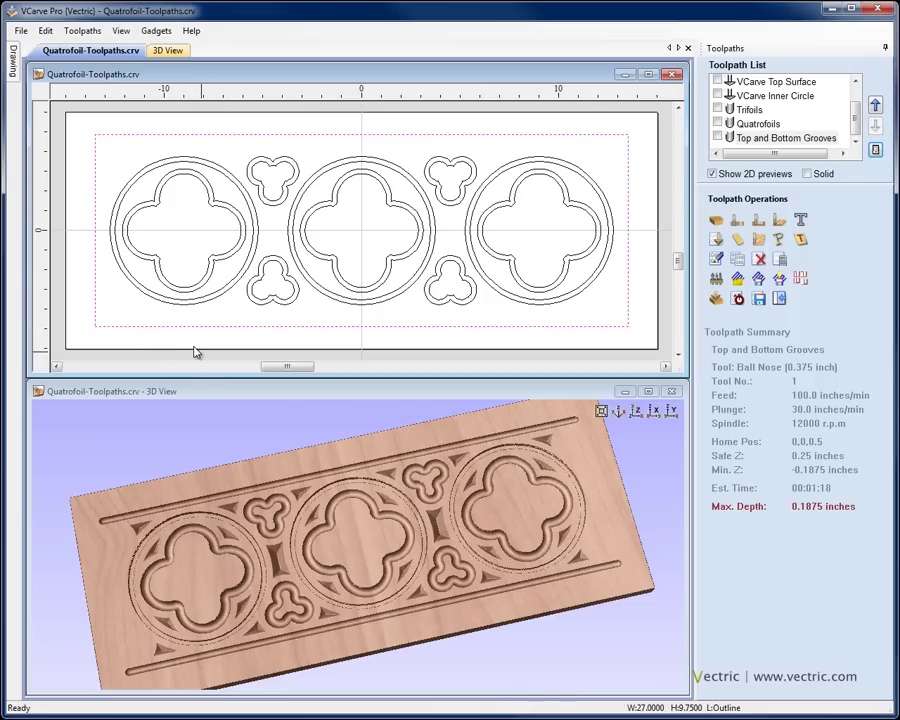
shift+click(161, 257)
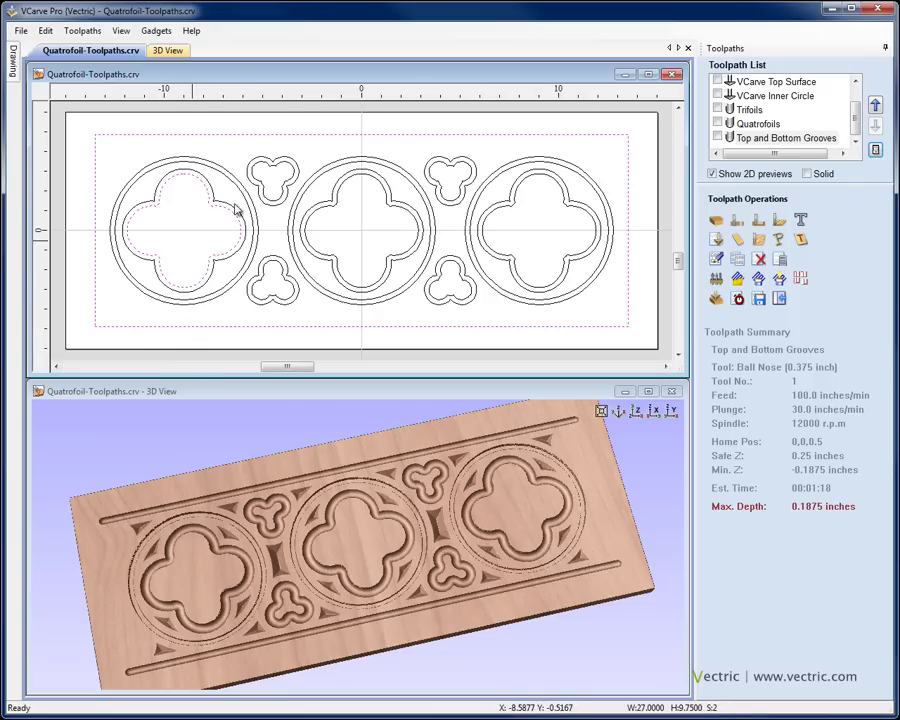
shift+click(262, 188)
shift+click(267, 265)
shift+click(306, 241)
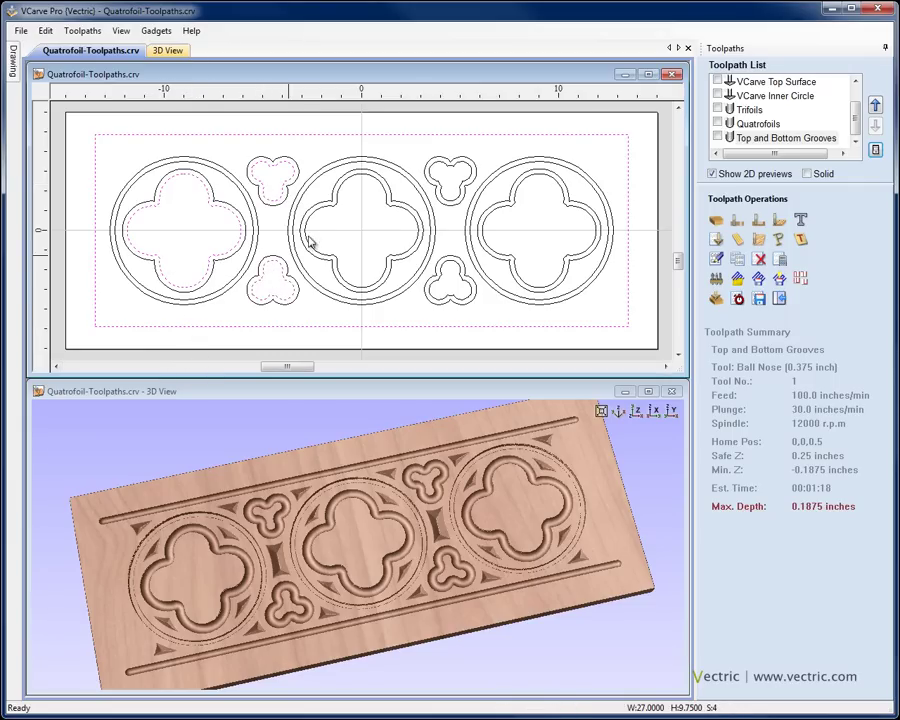
shift+click(432, 190)
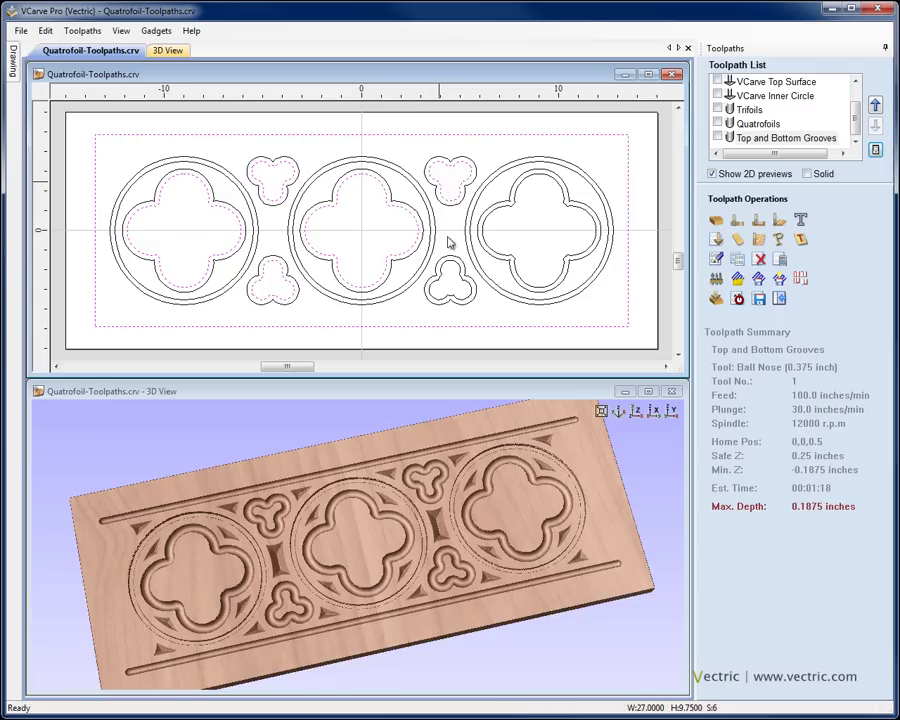
shift+click(460, 267)
shift+click(517, 282)
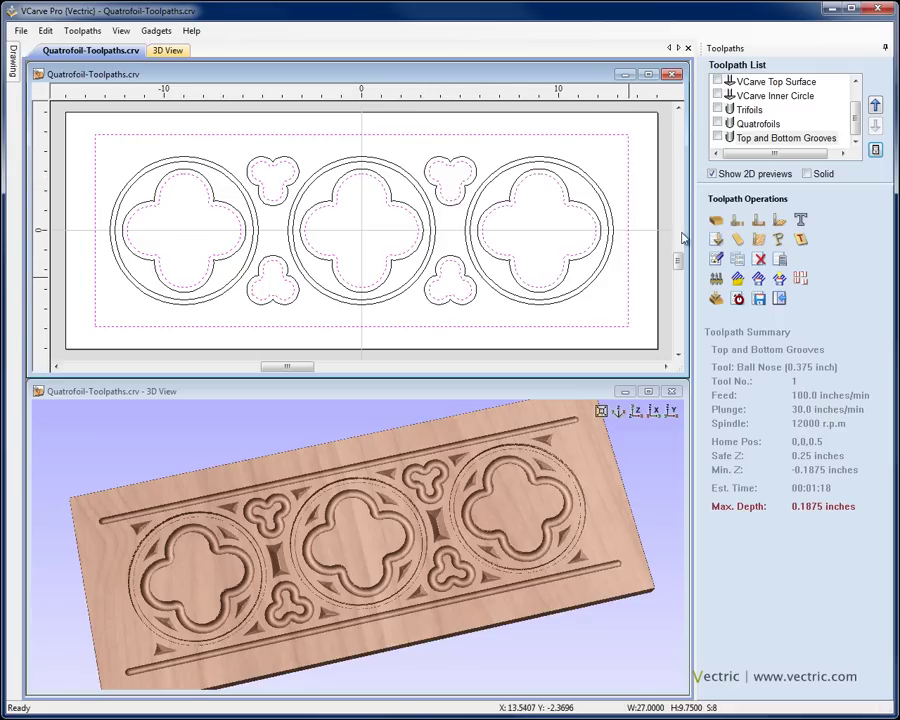
Calculate an outside profile toolpath named Cut Out for the selected outlines, with cut depth 1 inch and the 0.25 inch End Mill
click(737, 222)
key(Tab)
text(1)
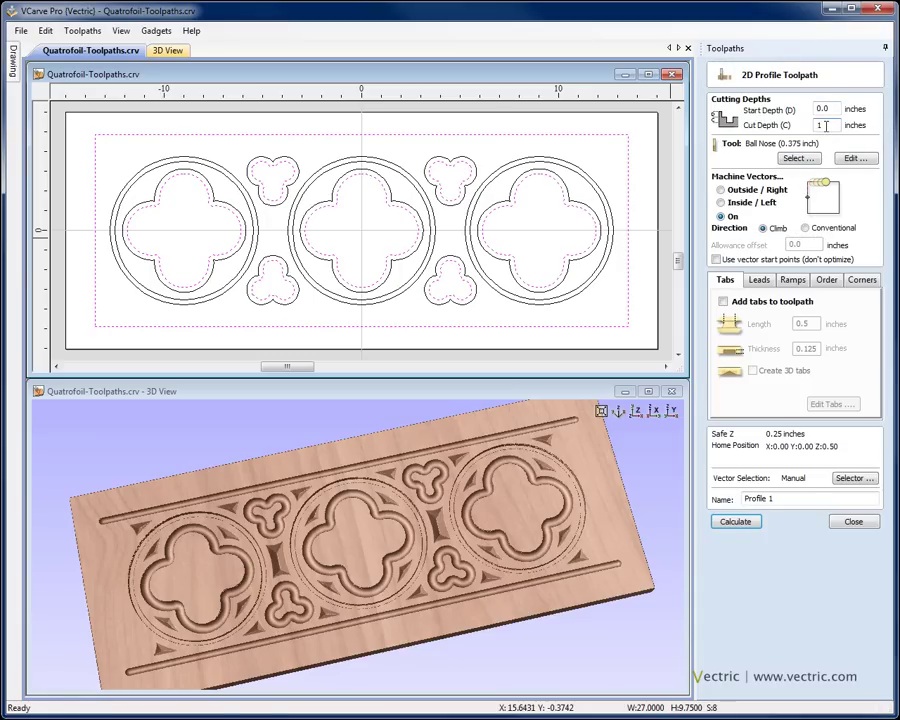
click(800, 158)
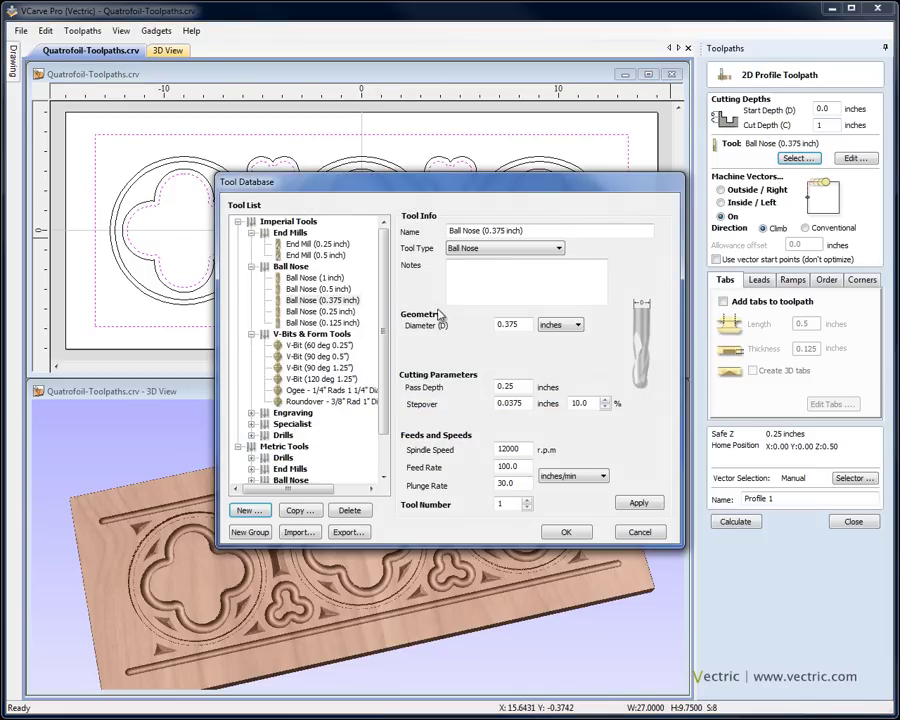
double_click(300, 246)
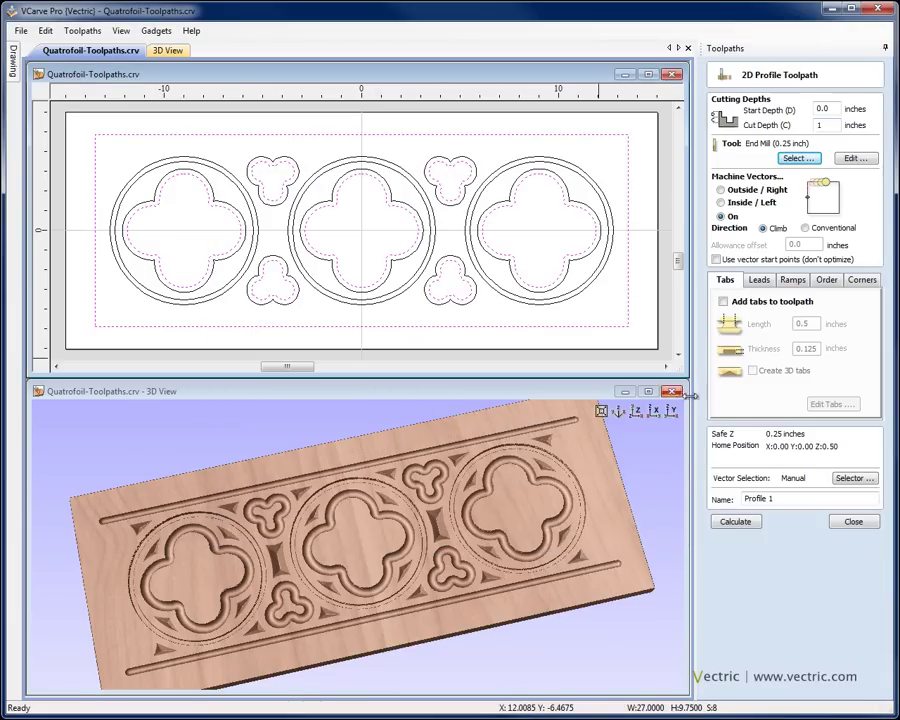
click(721, 190)
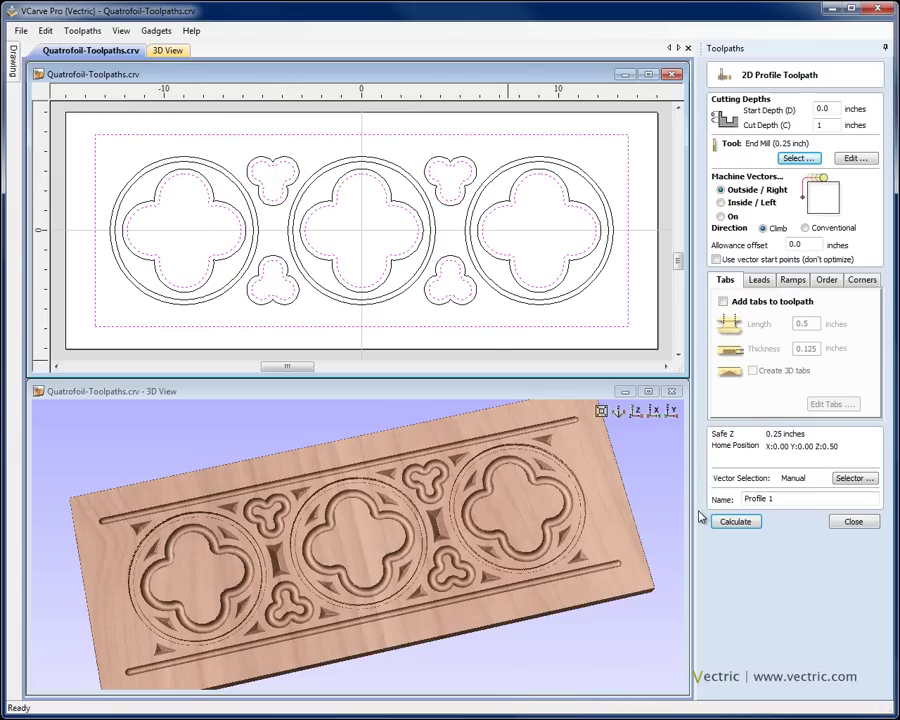
drag(790, 494, 712, 492)
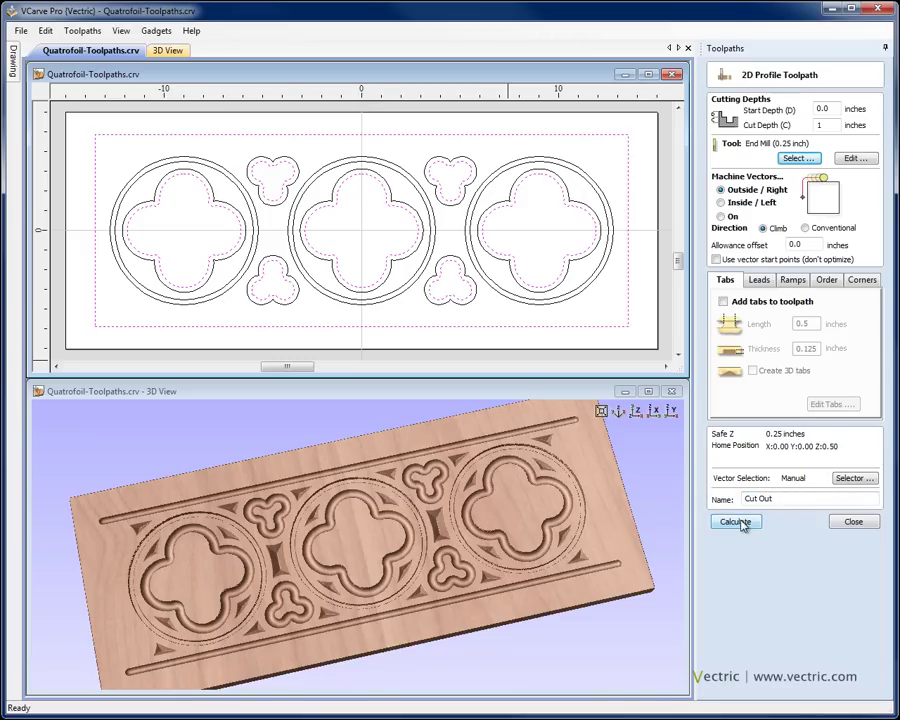
click(735, 521)
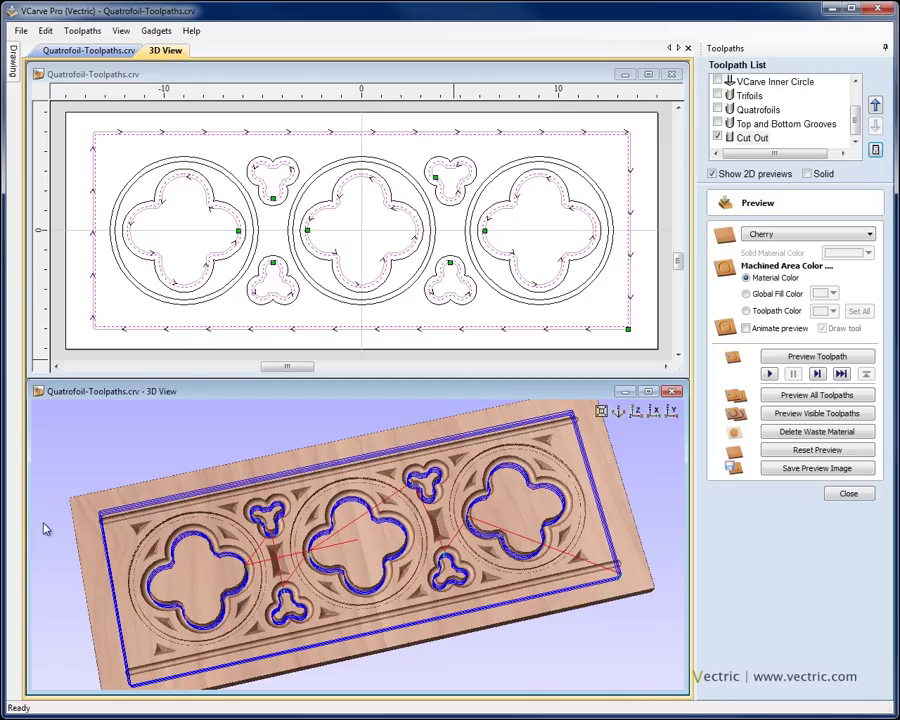
Preview the Cut Out toolpath's cut, inspect it in the 3D view, and reset the preview to the uncut block
click(842, 376)
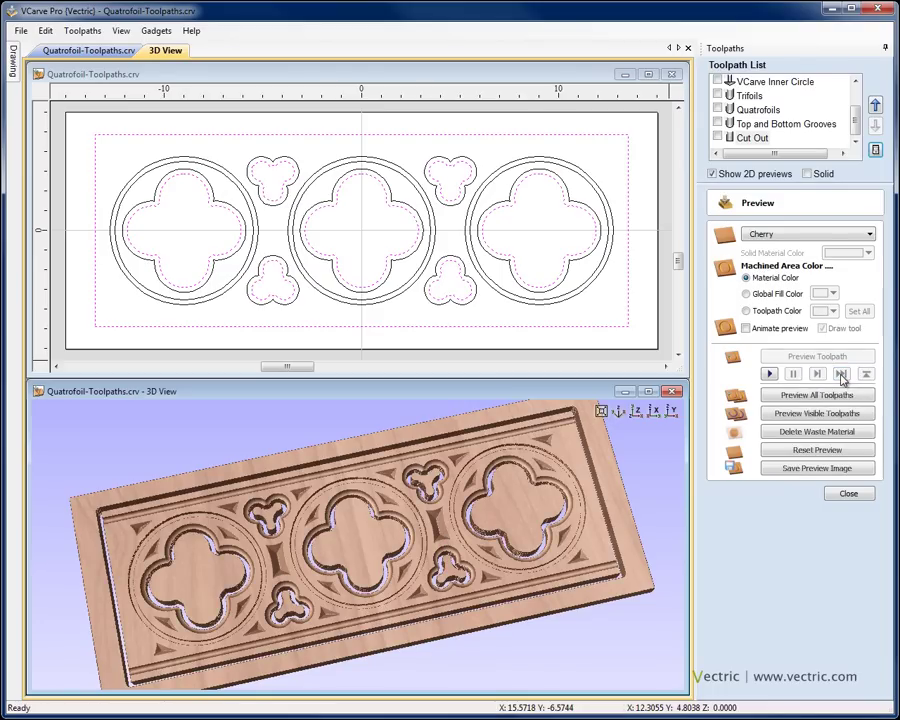
drag(440, 560, 330, 560)
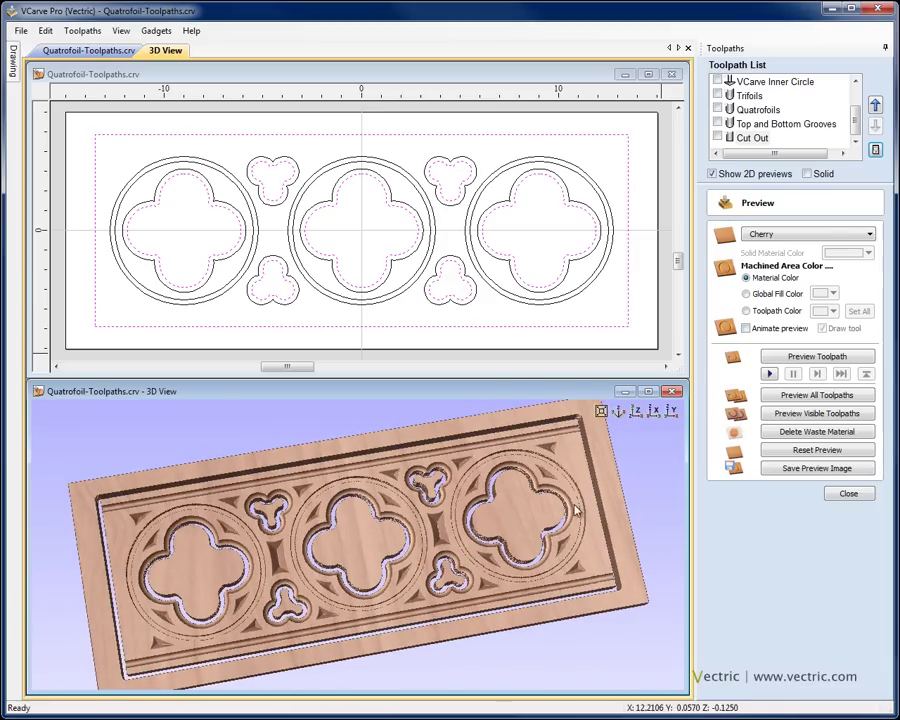
click(797, 452)
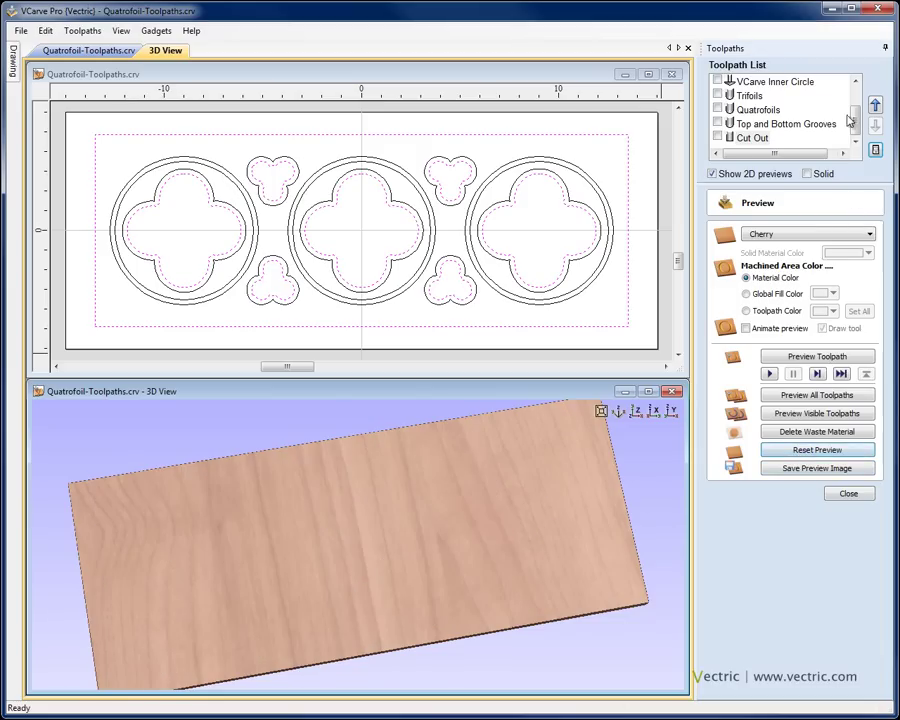
Make every toolpath except Cut Out visible, from Pocket Circles to Top and Bottom Grooves, and preview the visible toolpaths together
drag(855, 122, 677, 68)
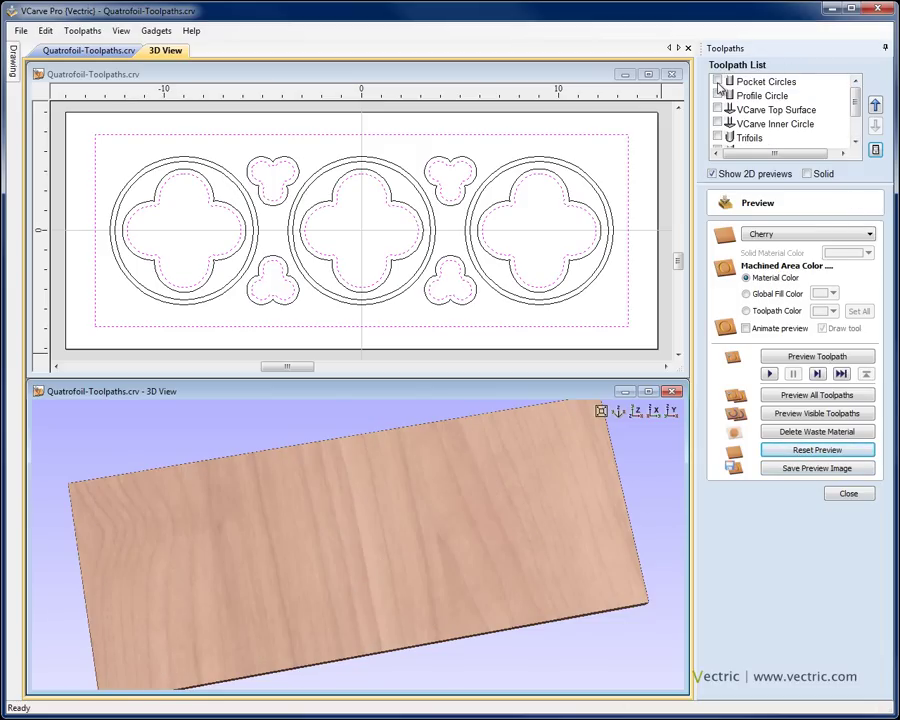
click(717, 82)
click(717, 96)
click(717, 137)
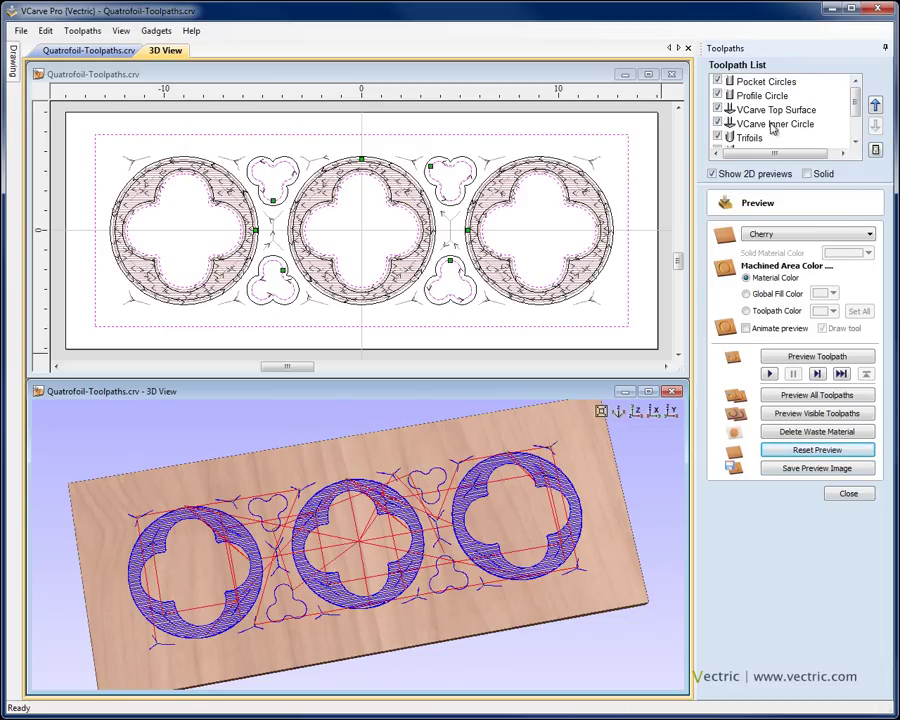
drag(855, 100, 855, 114)
click(717, 123)
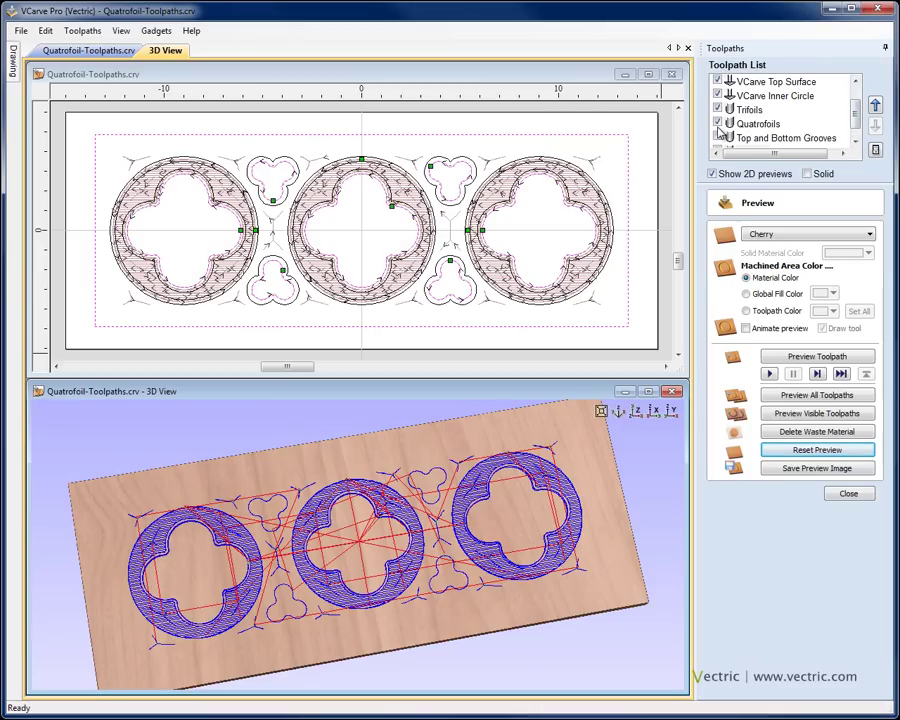
click(717, 137)
drag(857, 119, 857, 125)
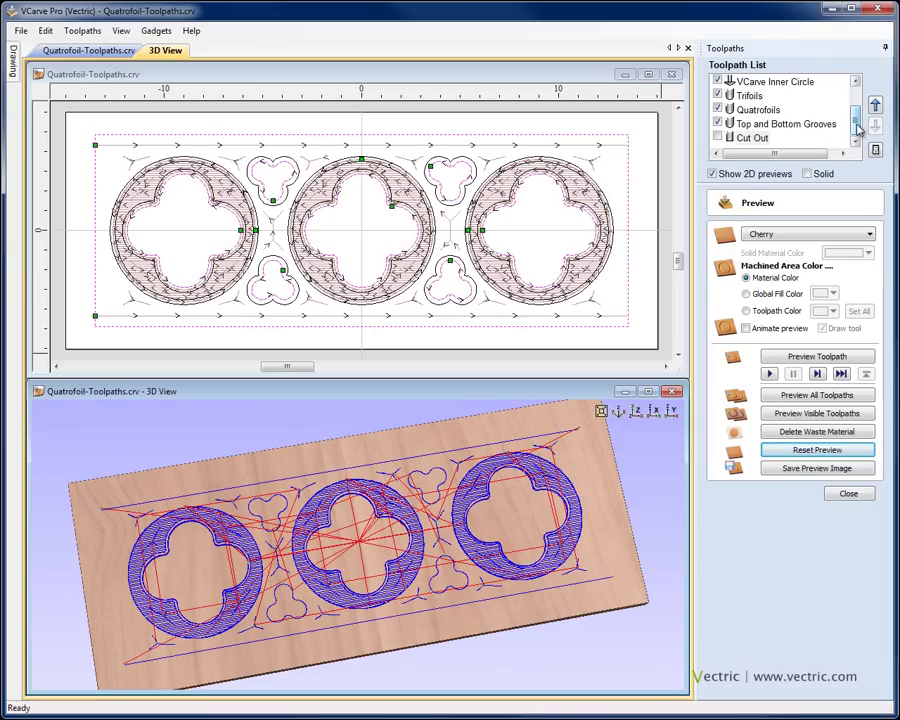
click(816, 413)
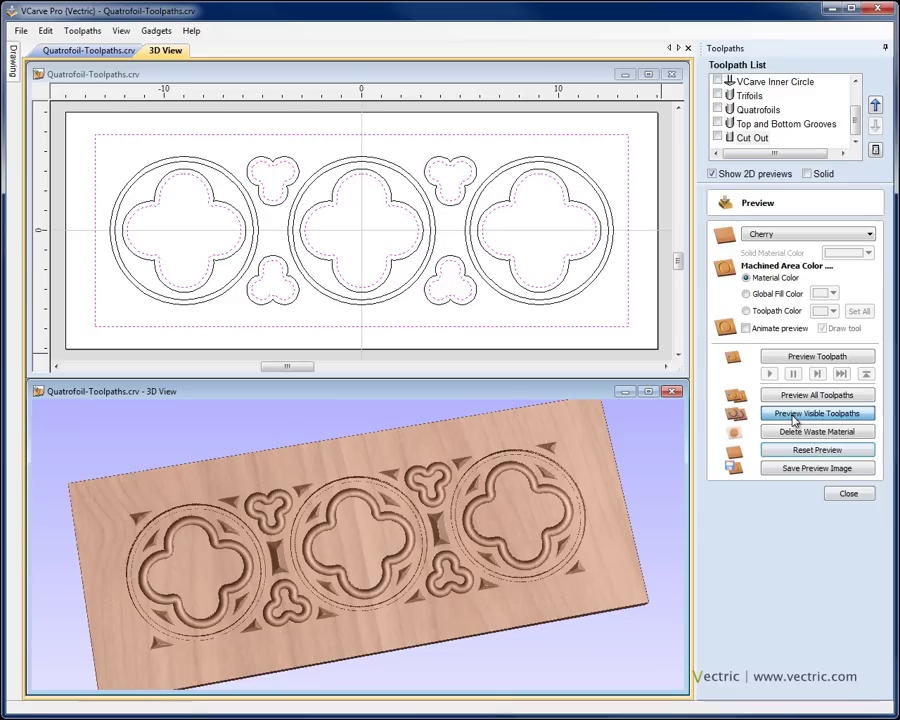
Run an animated preview of the Cut Out toolpath through to its end on the carved block, and close the preview
click(750, 138)
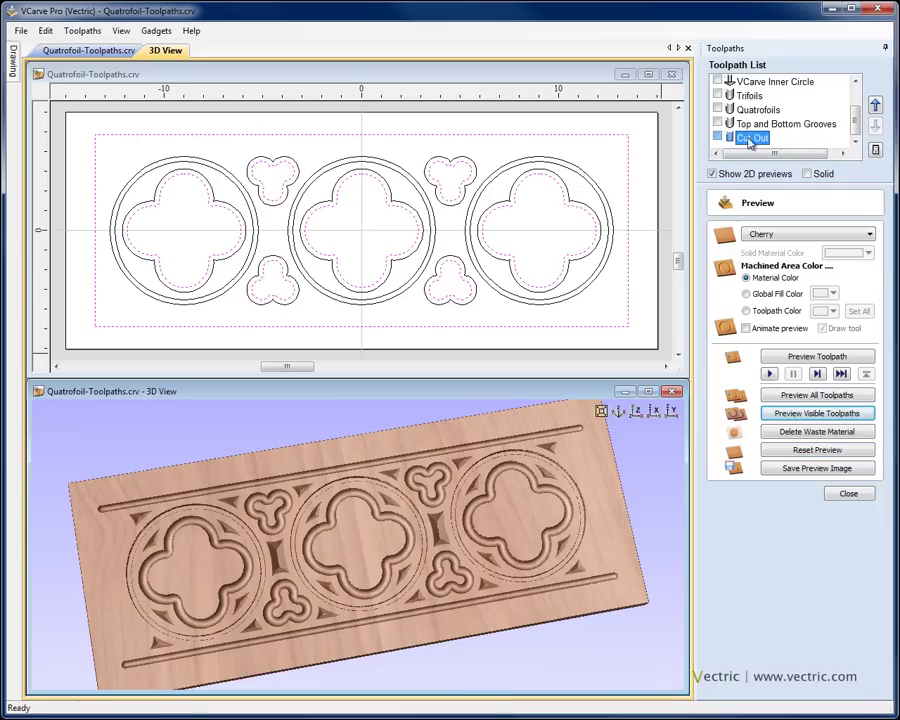
click(746, 328)
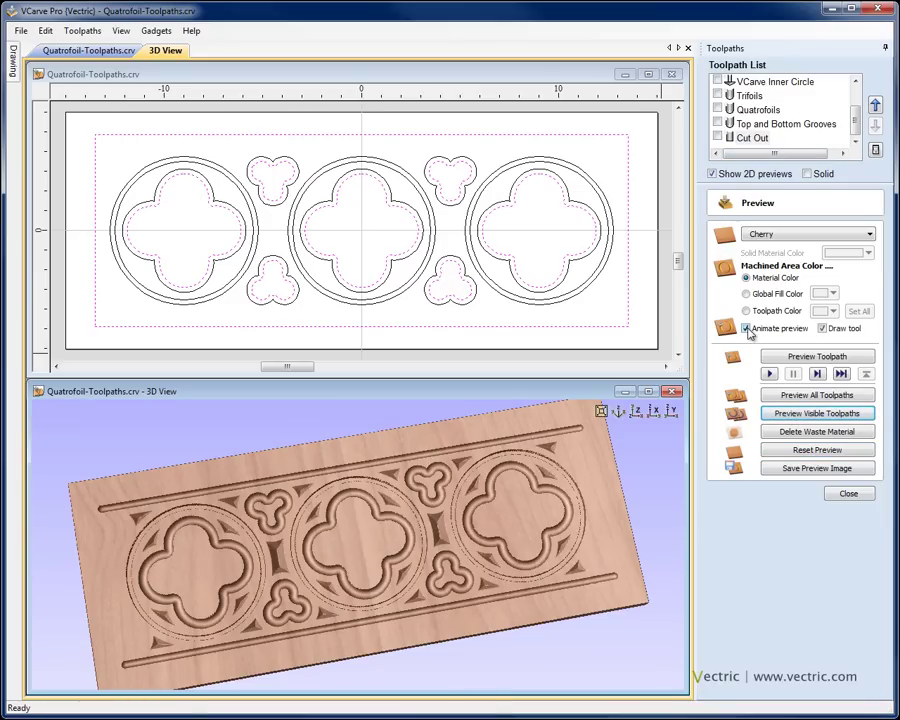
click(841, 375)
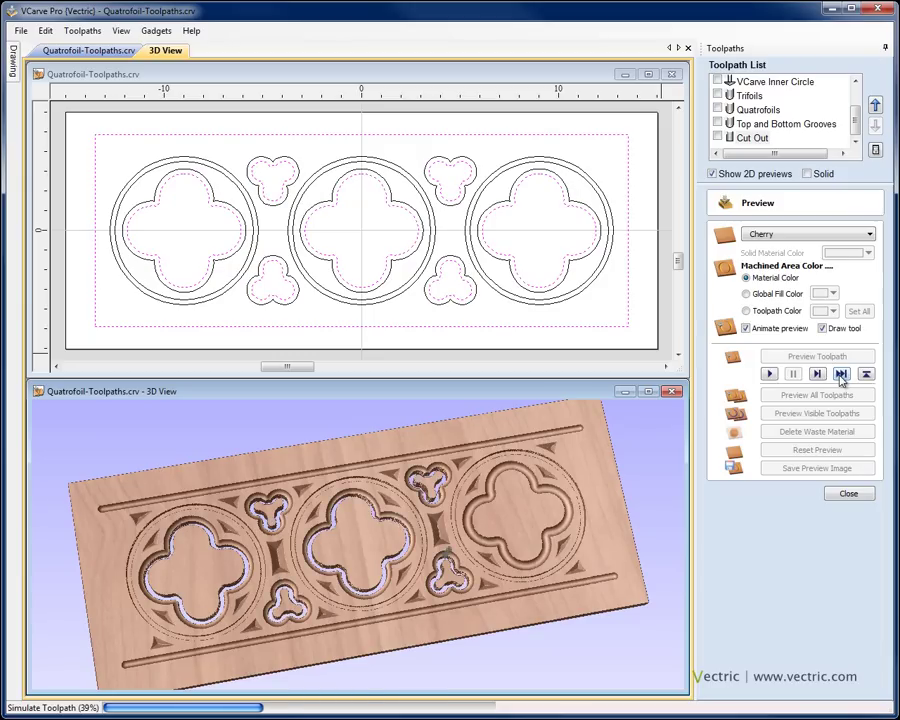
click(842, 375)
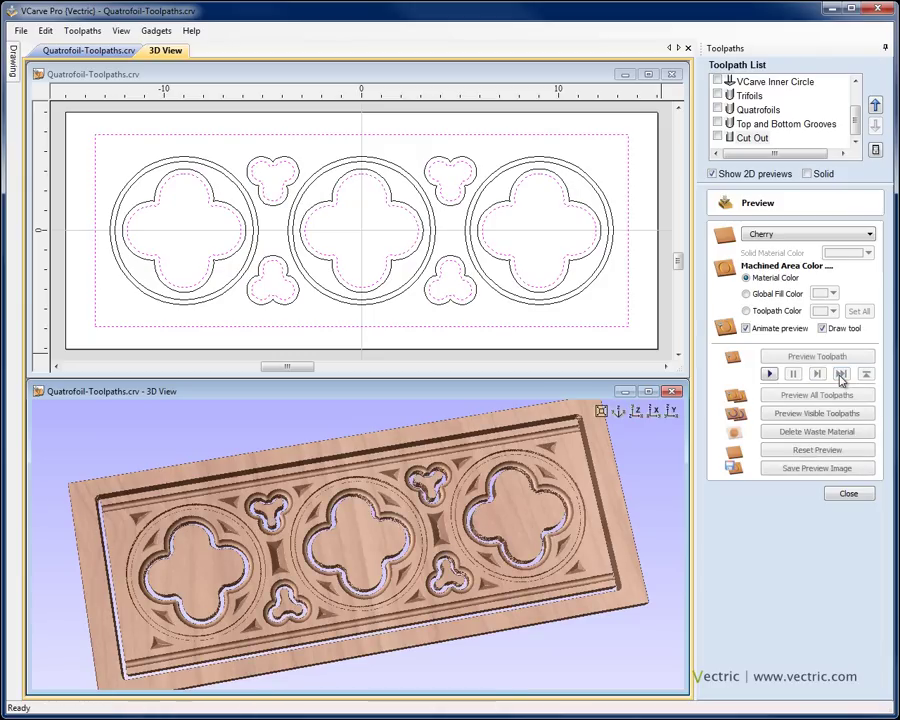
click(849, 494)
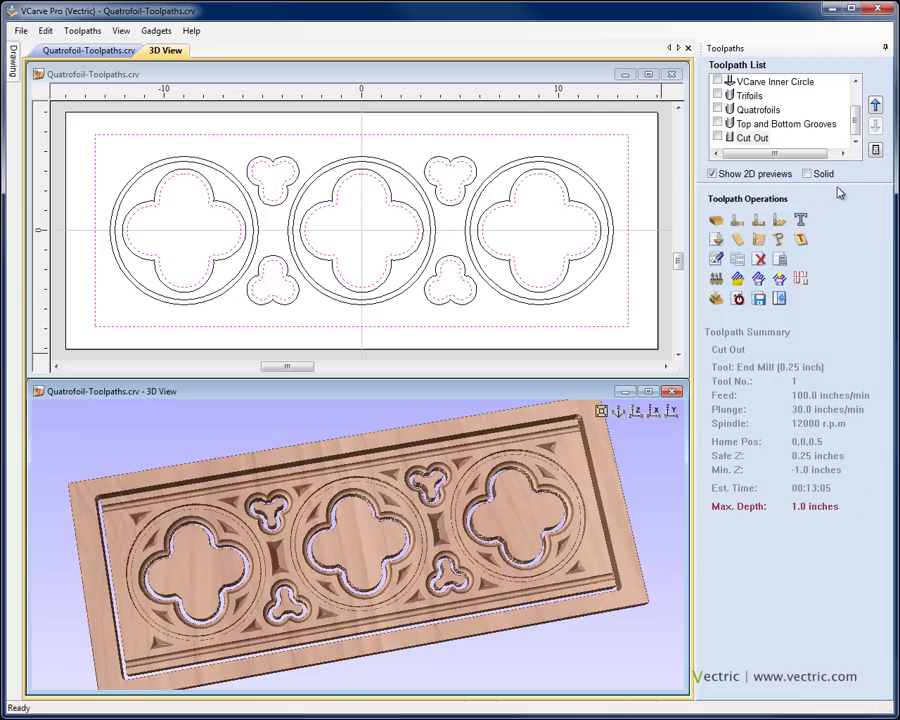
Enlarge the toolpath list to fit all toolpaths, and compare the tool and cut summaries of Pocket Circles and Profile Circle
drag(837, 192, 837, 262)
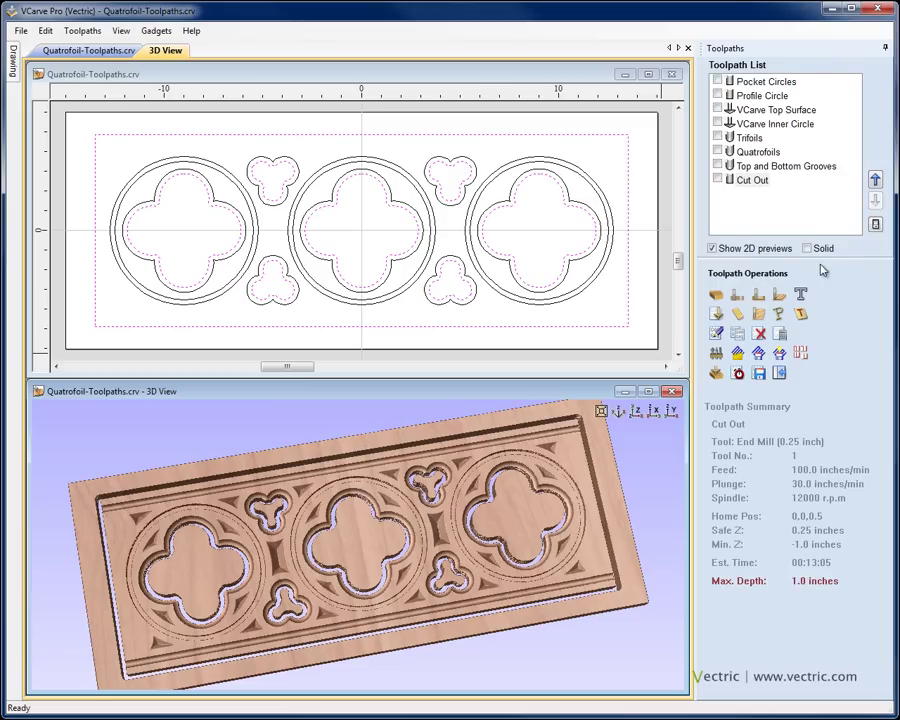
click(726, 84)
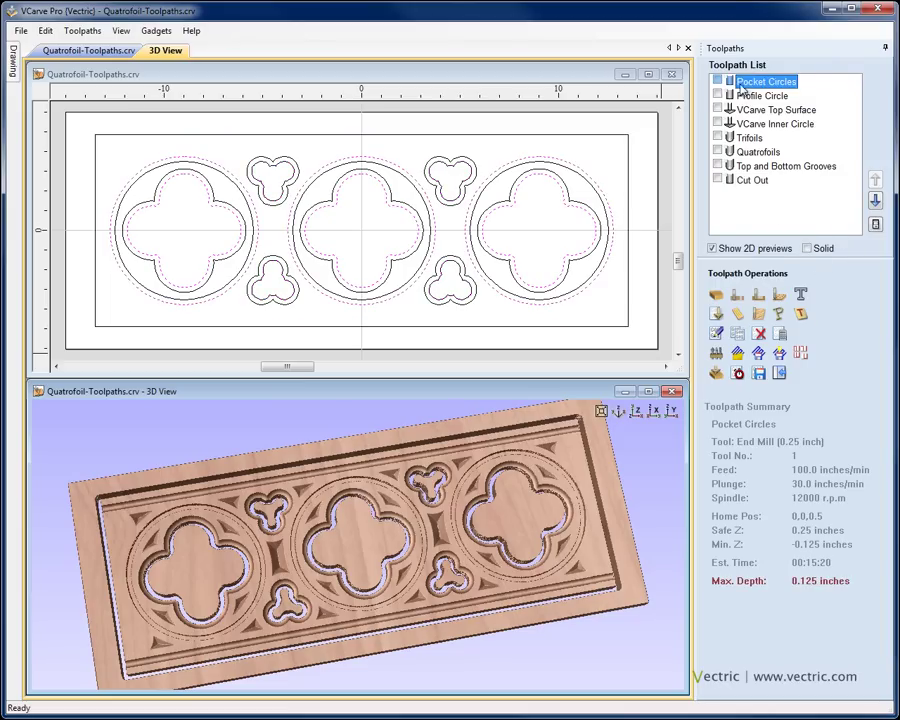
click(733, 97)
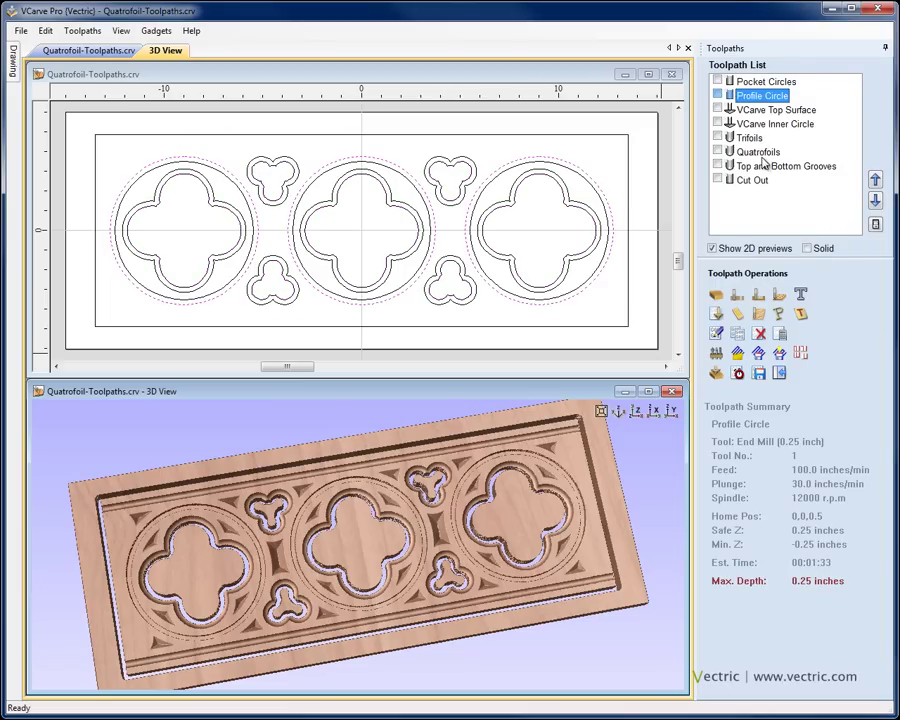
click(750, 84)
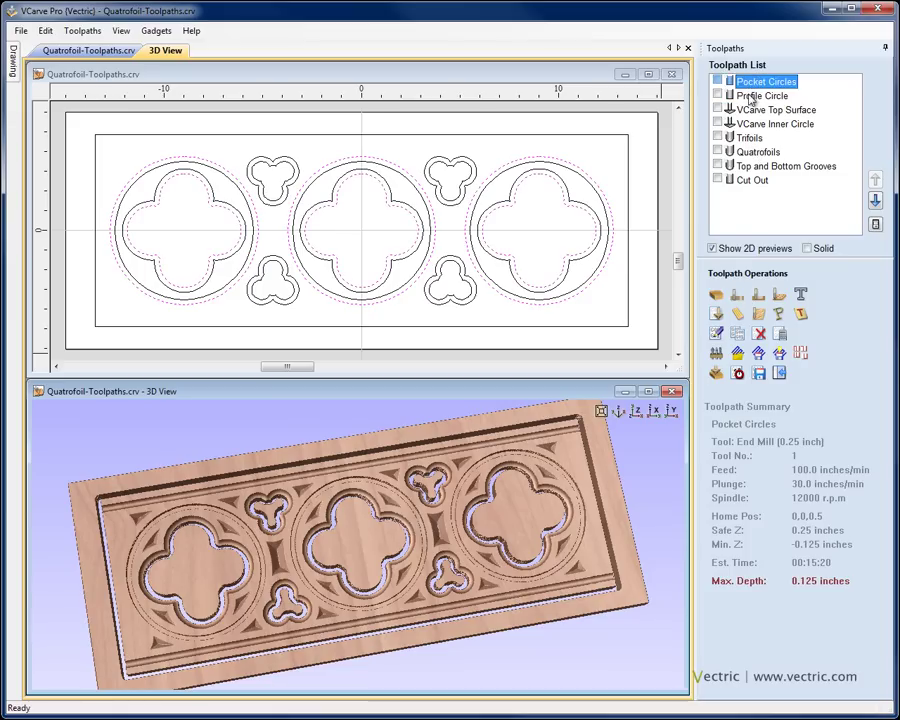
click(752, 97)
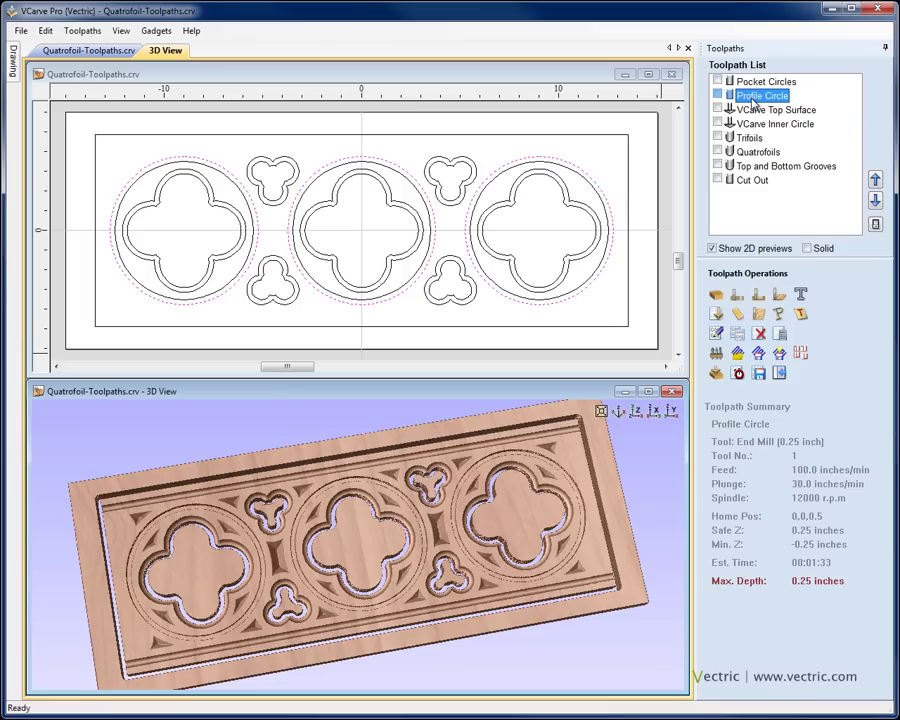